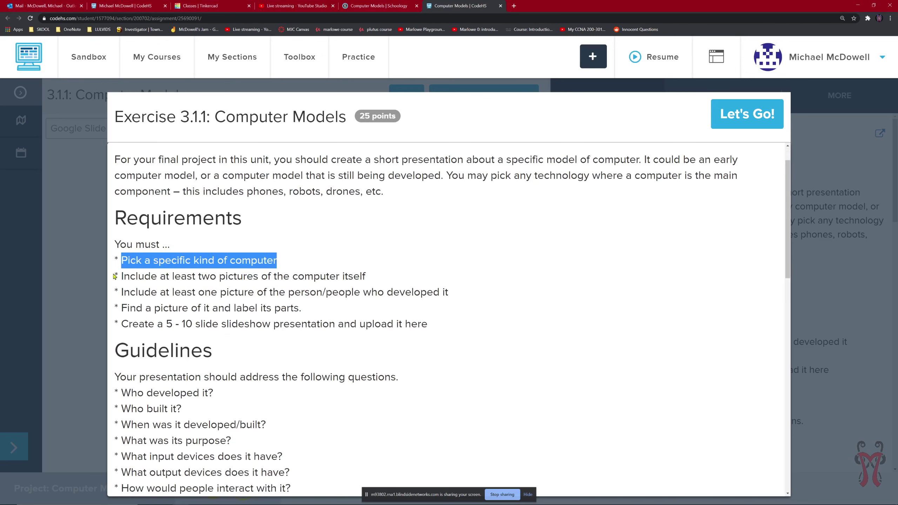
Step: Highlight the requirements: two computer pictures, developers picture, label its parts, 5–10 slides
left_click_drag(195, 278, 375, 281)
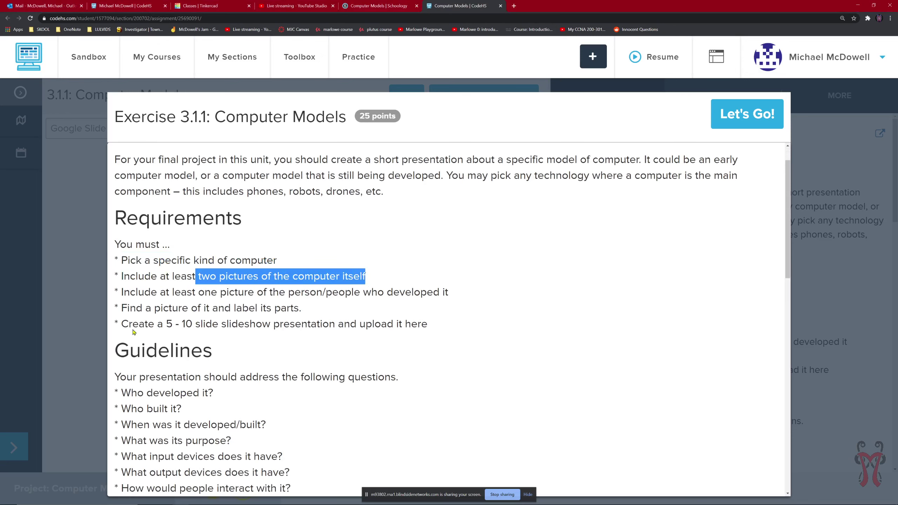
left_click_drag(198, 294, 452, 297)
scroll(401, 306, "down", 2)
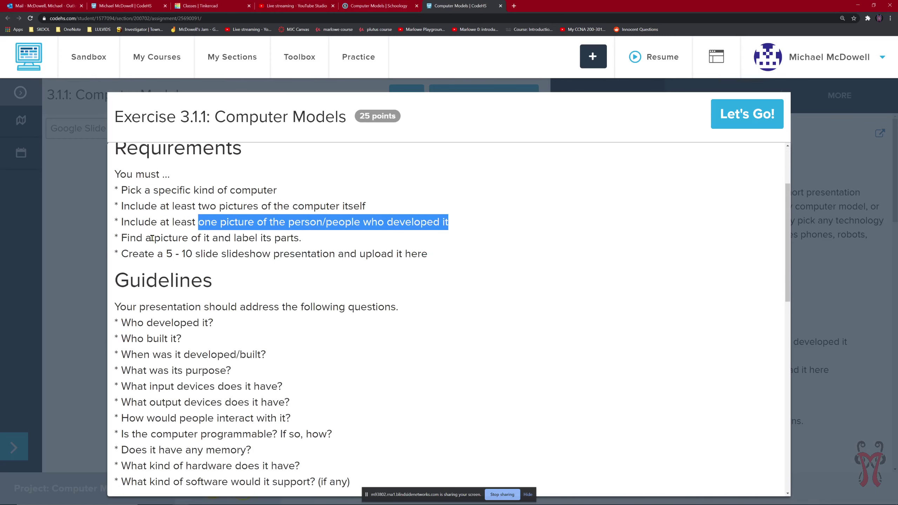
left_click_drag(152, 238, 300, 239)
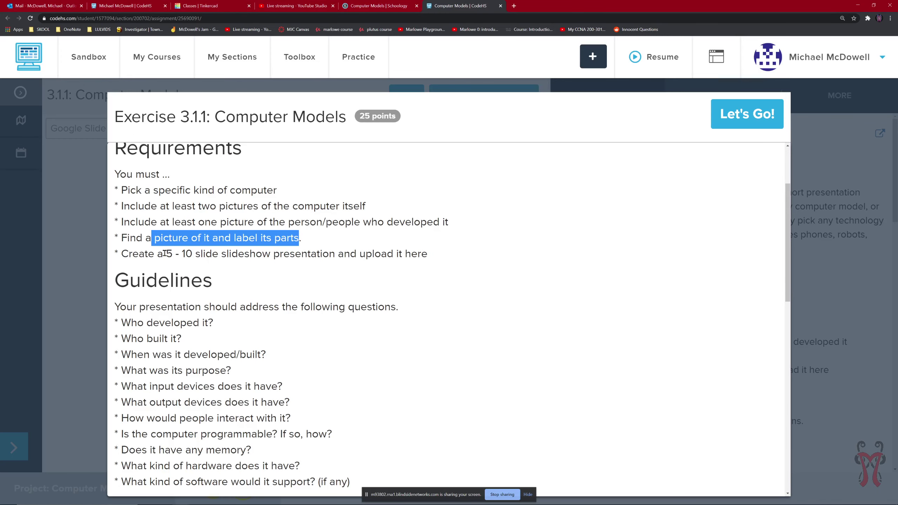
left_click_drag(166, 254, 335, 254)
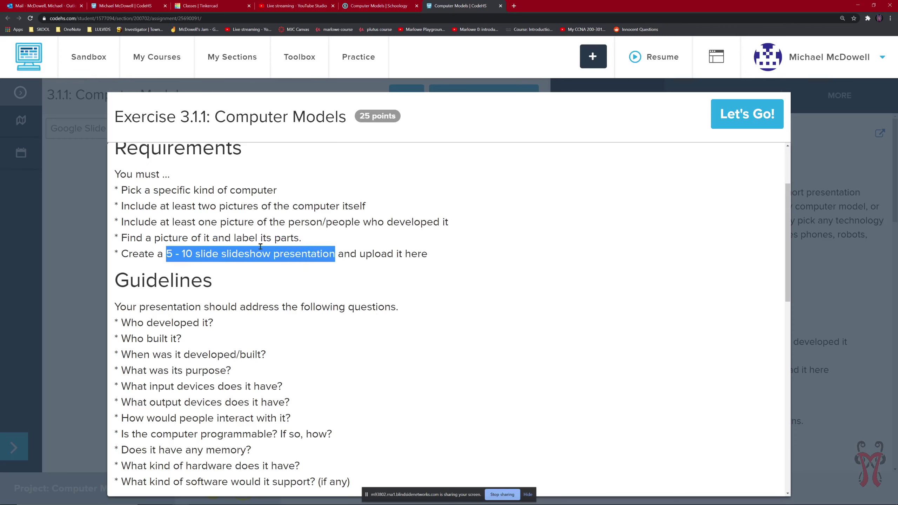
Step: Scroll through the rest of the assignment instructions
scroll(209, 332, "down", 3)
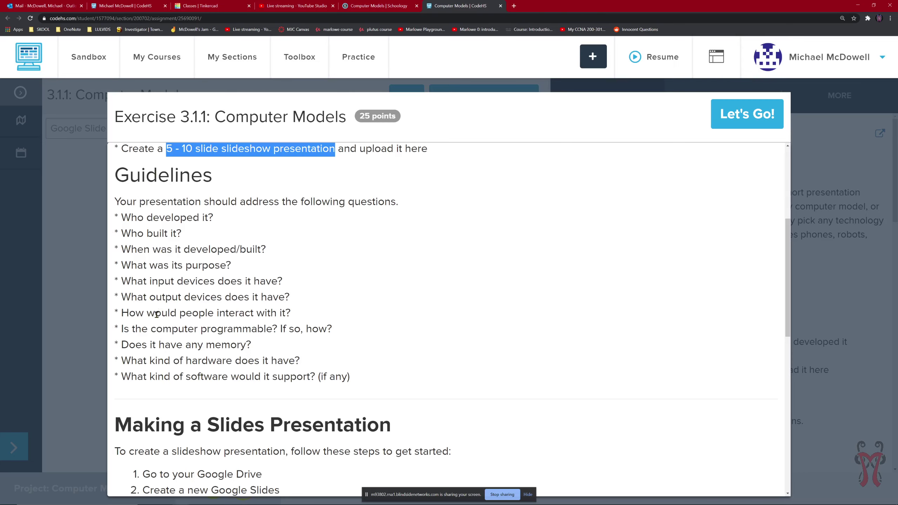
scroll(153, 229, "down", 5)
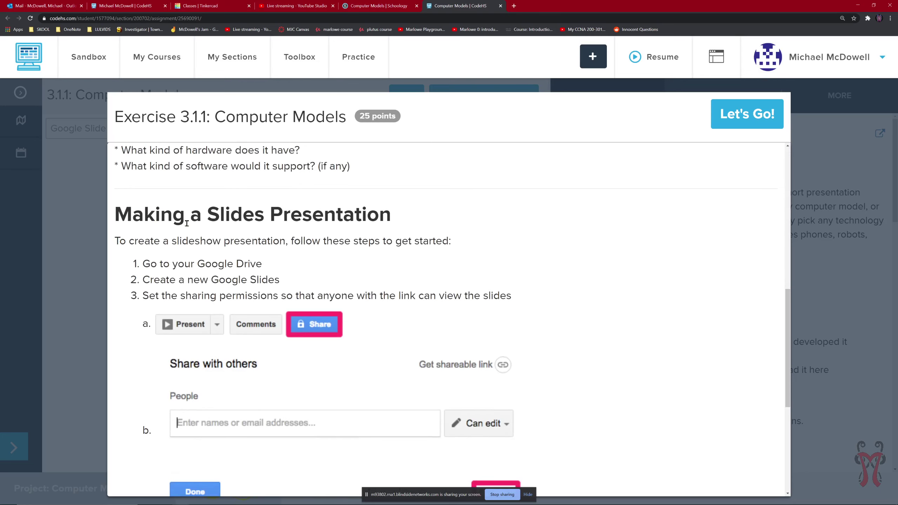
scroll(264, 276, "down", 4)
scroll(265, 300, "down", 2)
scroll(275, 354, "up", 4)
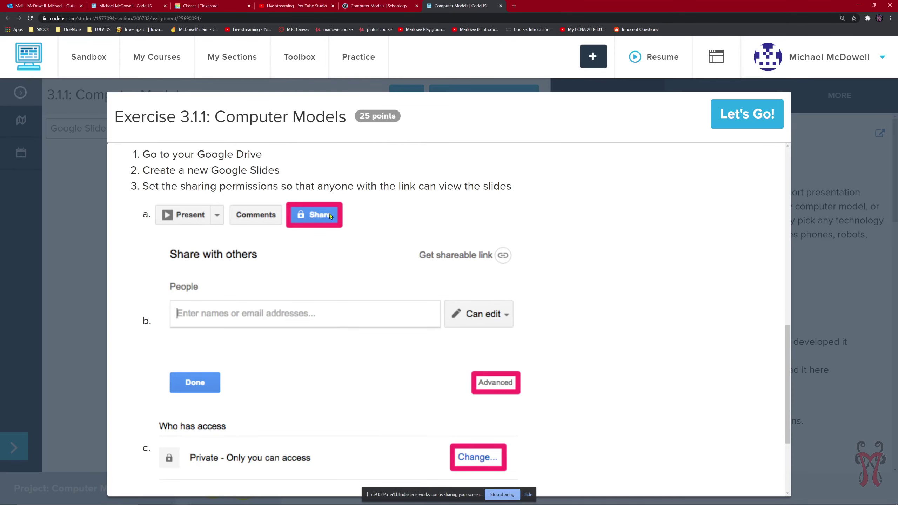
scroll(310, 216, "down", 2)
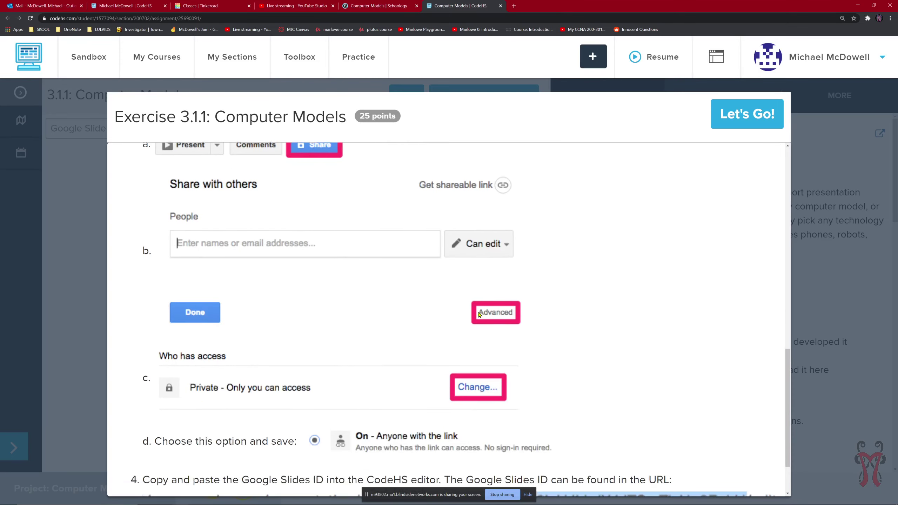
scroll(242, 337, "down", 2)
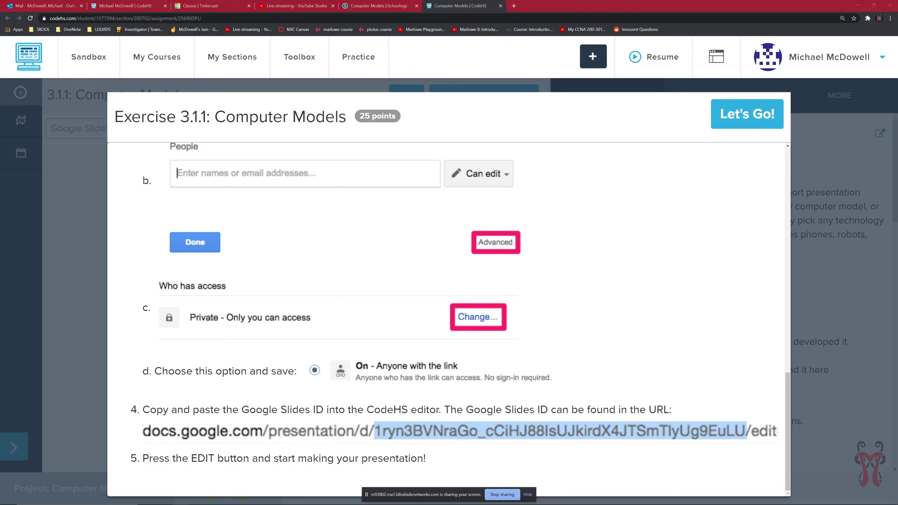
scroll(258, 378, "up", 10)
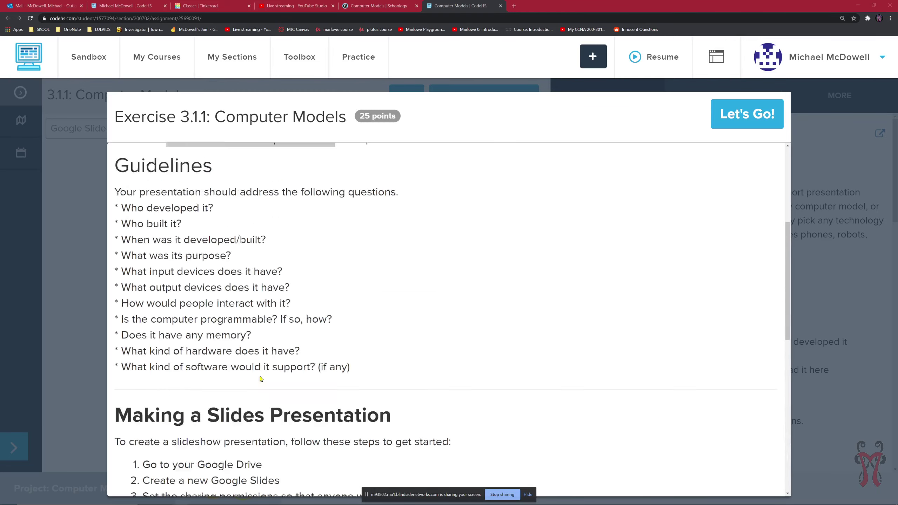
scroll(260, 378, "down", 5)
scroll(261, 379, "up", 14)
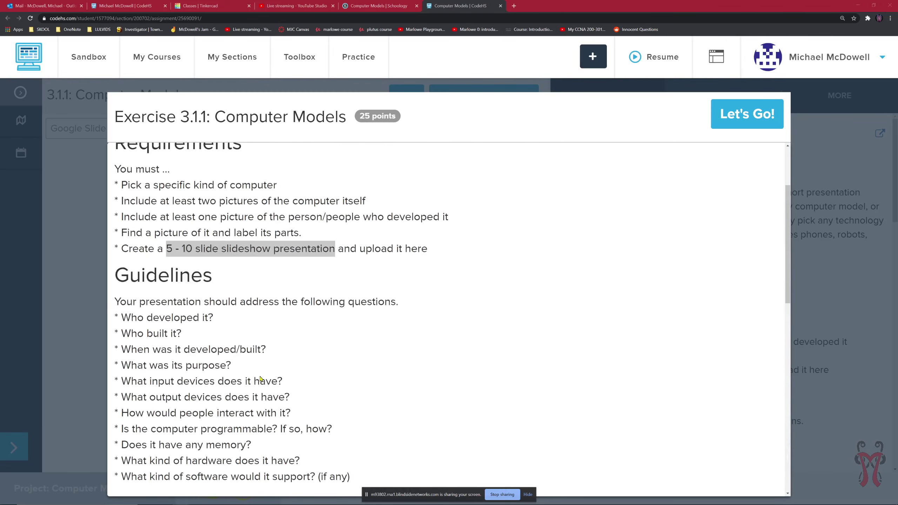
scroll(261, 379, "down", 1)
scroll(261, 378, "up", 2)
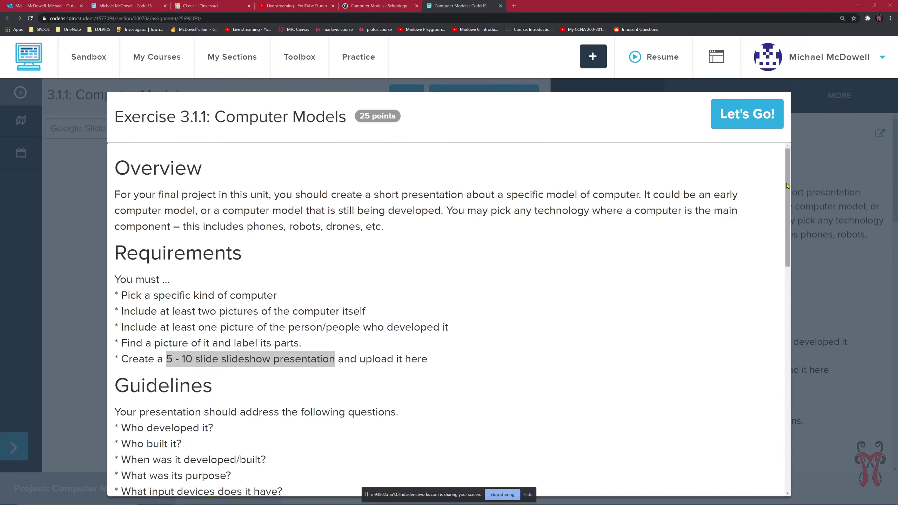
left_click_drag(783, 188, 783, 190)
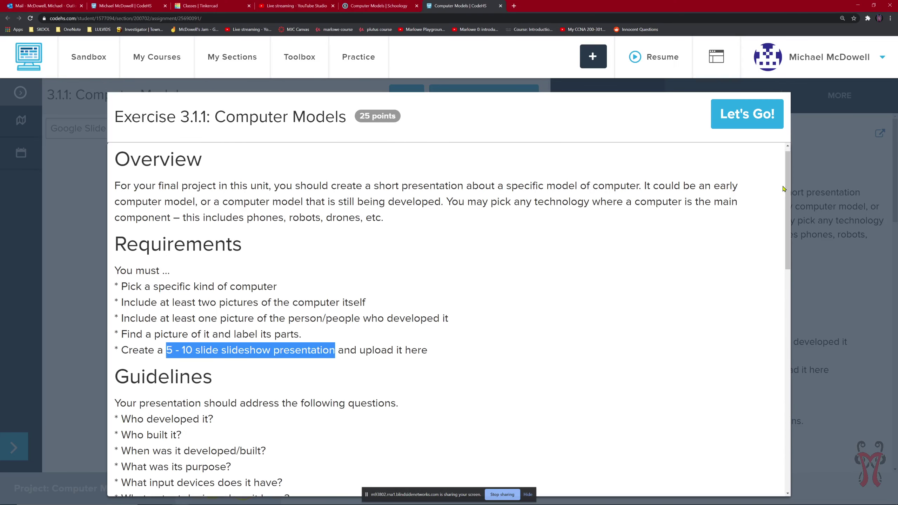
scroll(786, 205, "down", 1)
mouse_move(786, 211)
left_mouse_down()
mouse_move(787, 222)
mouse_move(787, 198)
left_mouse_up()
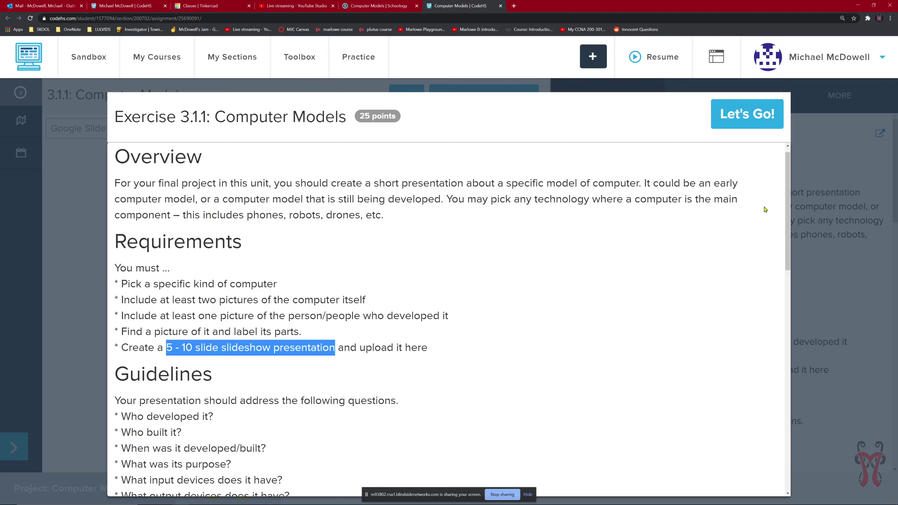
Step: Clear the highlighting, highlight the go-to-Google-Drive step, and show the Google apps list
left_click(757, 256)
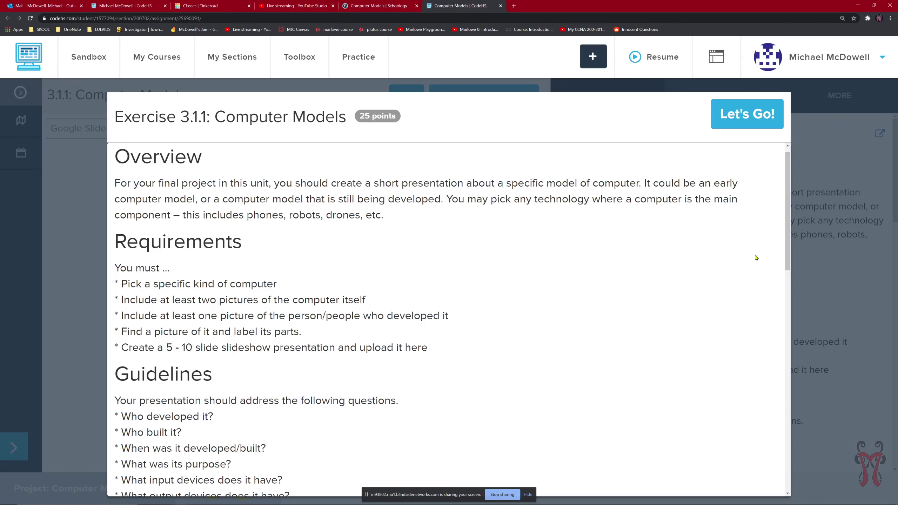
scroll(791, 251, "up", 1)
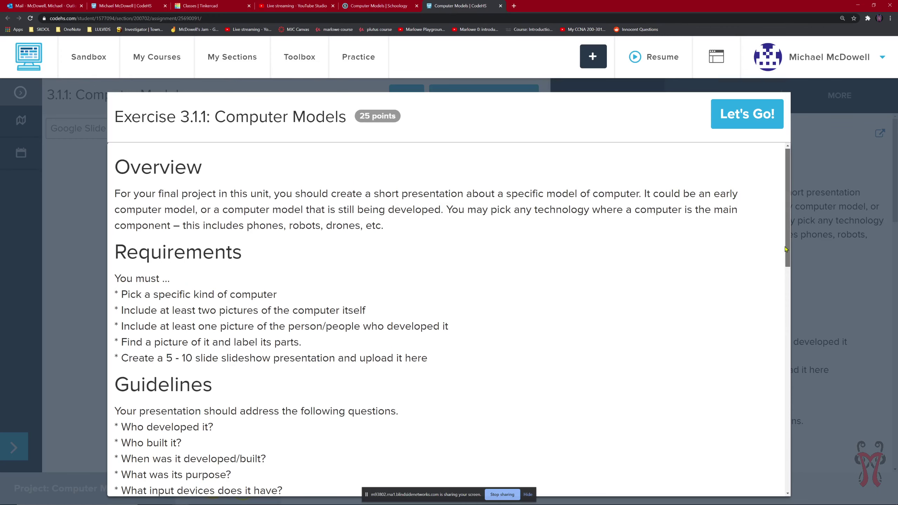
scroll(785, 238, "down", 3)
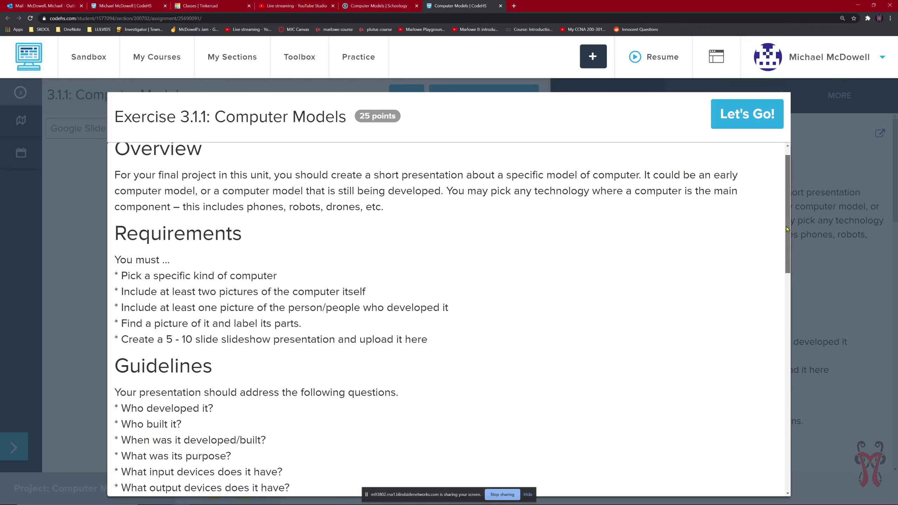
left_click_drag(787, 254, 784, 380)
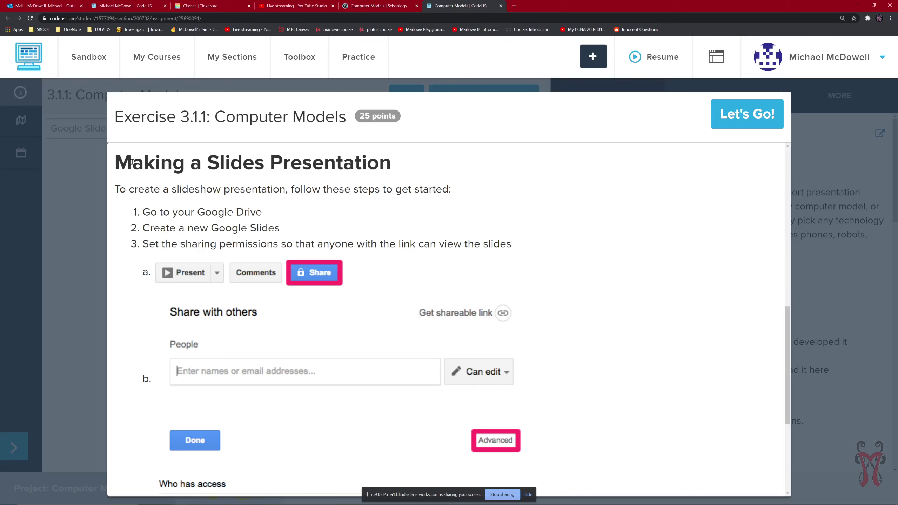
left_click_drag(143, 211, 264, 214)
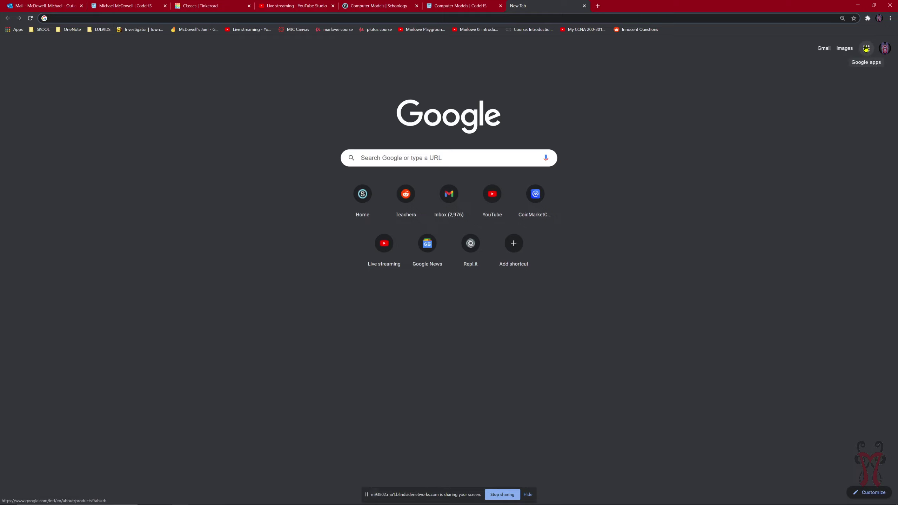
left_click(866, 49)
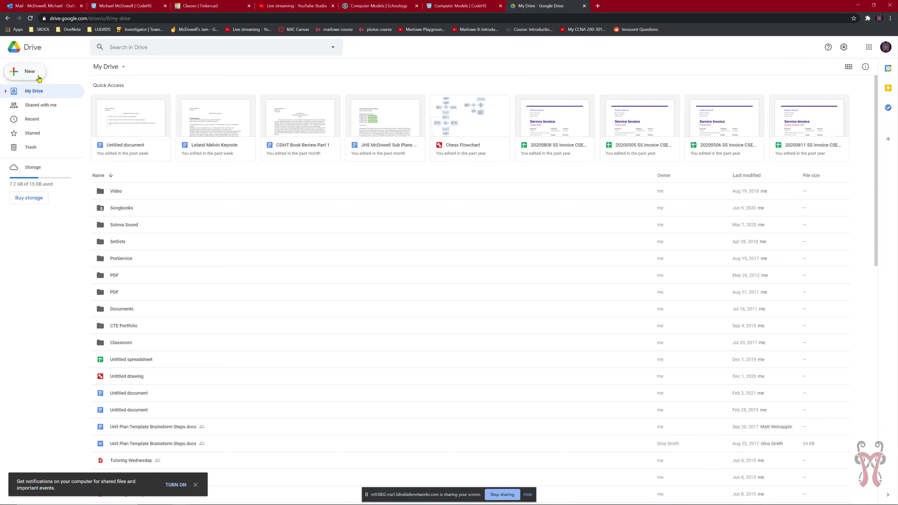
Step: Start creating a new file from Google Drive's New button
left_click(26, 75)
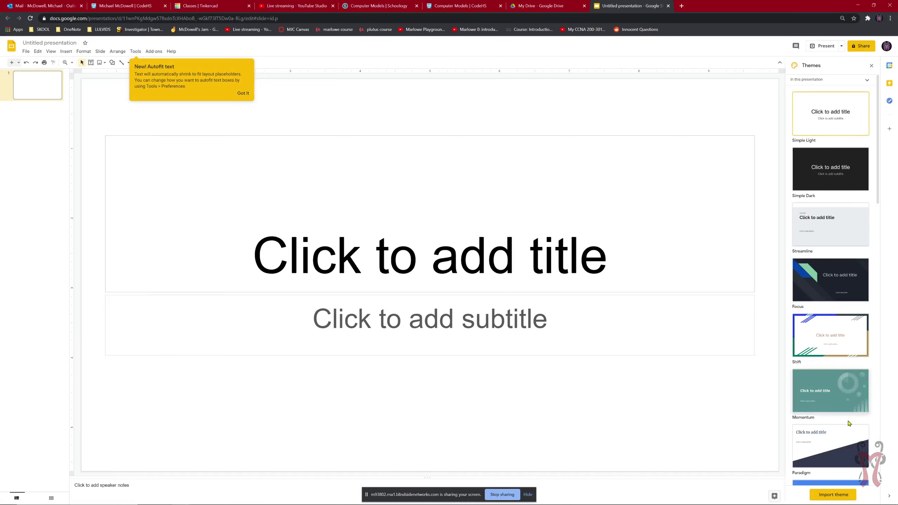
scroll(835, 356, "down", 10)
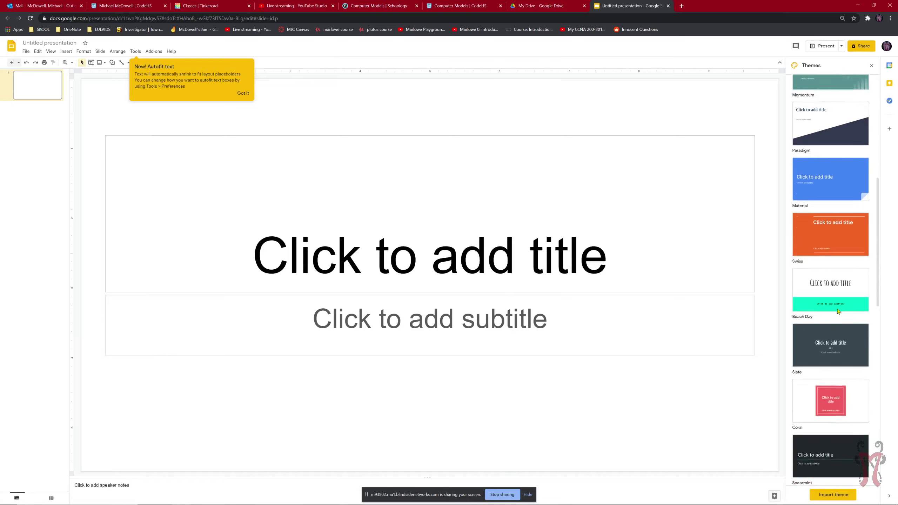
scroll(838, 311, "down", 13)
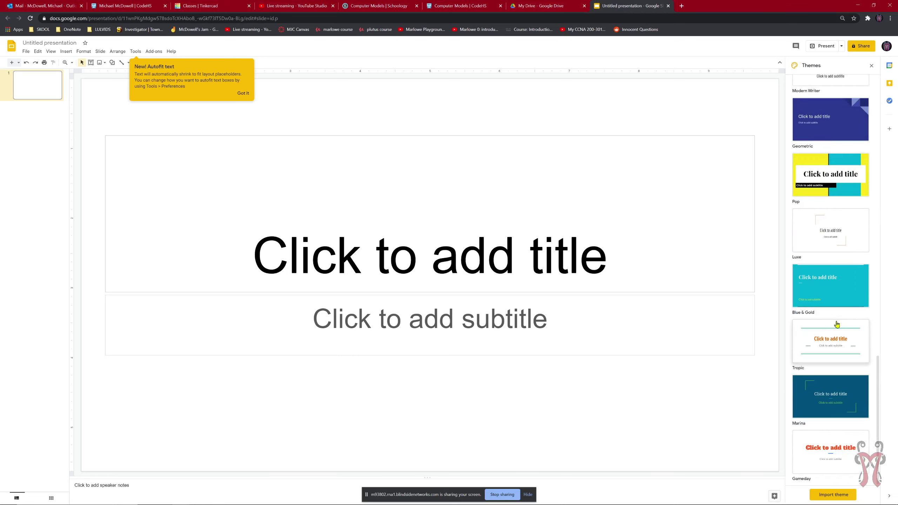
scroll(828, 451, "up", 20)
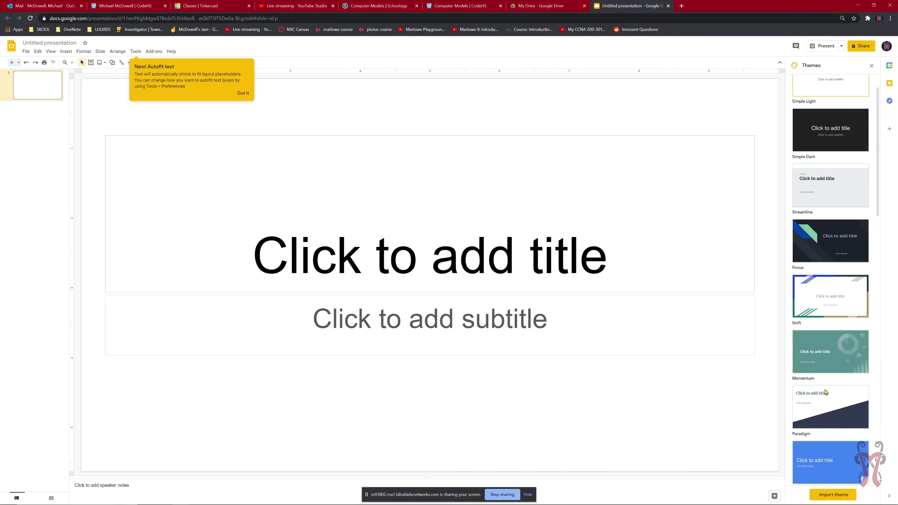
left_click(833, 495)
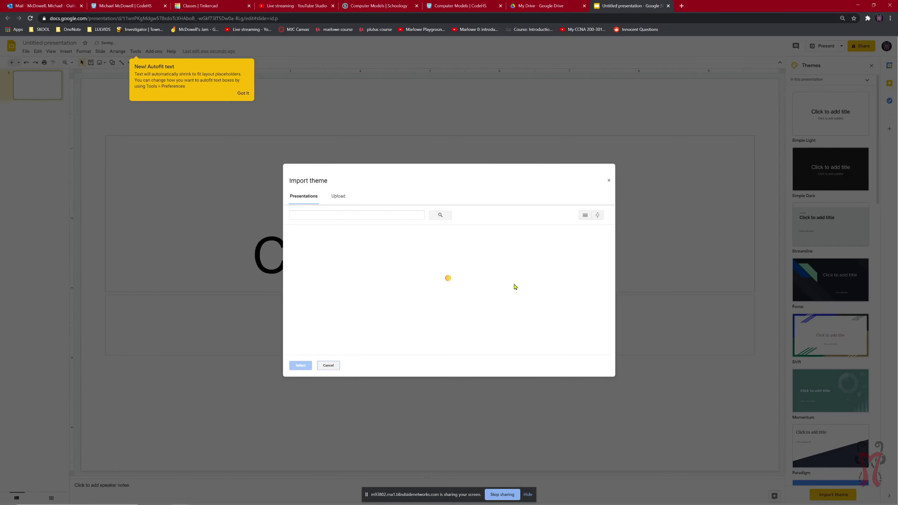
scroll(469, 269, "down", 3)
scroll(469, 269, "down", 3)
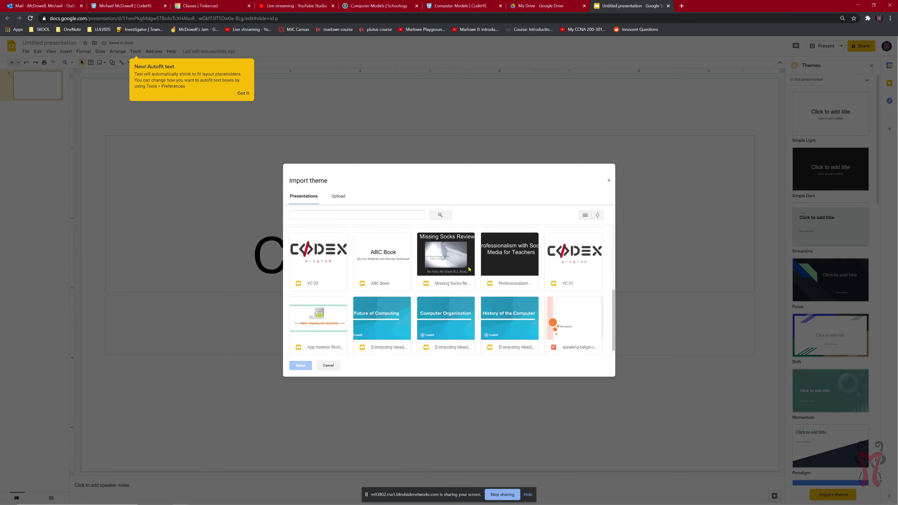
scroll(469, 269, "up", 6)
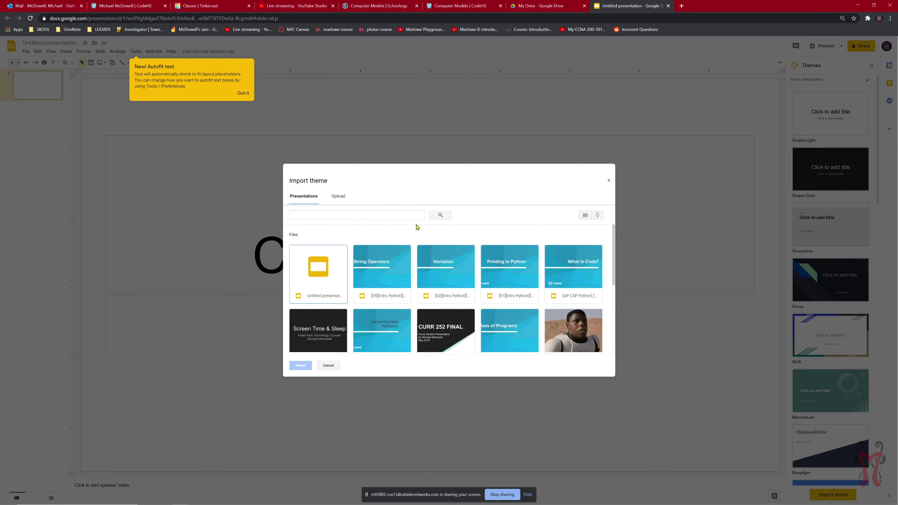
scroll(434, 259, "down", 5)
scroll(443, 251, "up", 6)
scroll(443, 247, "down", 1)
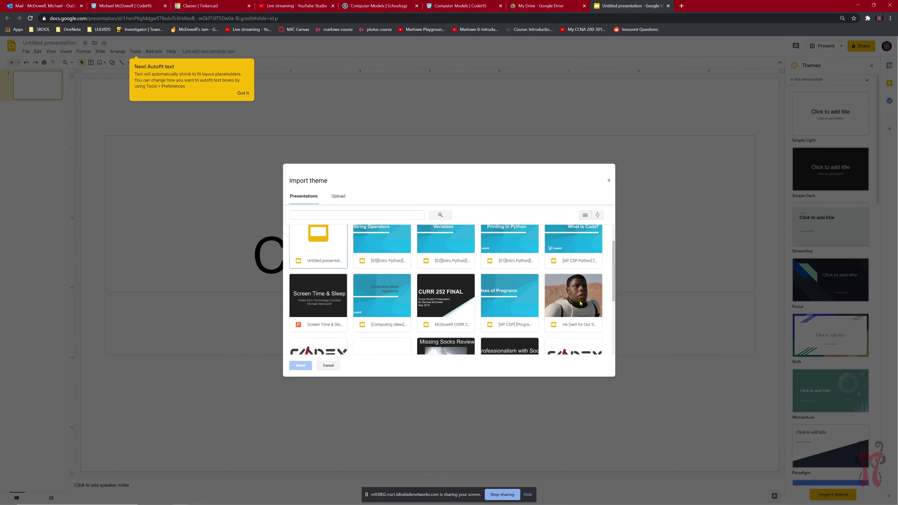
scroll(532, 275, "up", 1)
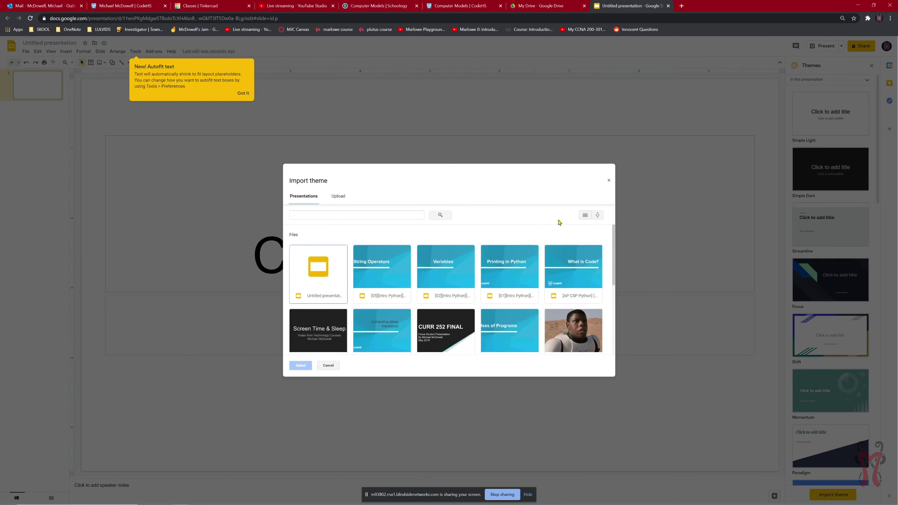
Step: Skip theme import, apply the Shift theme, and switch the browser to full screen
left_click(609, 182)
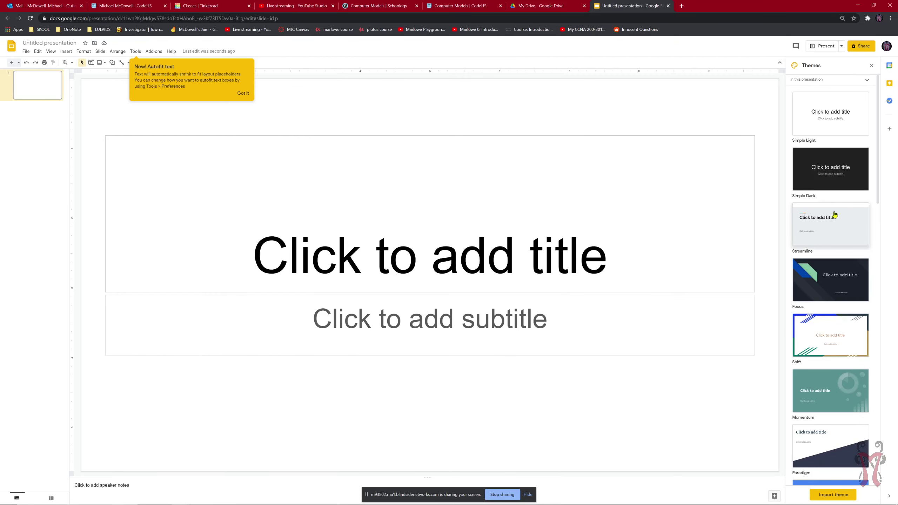
left_click(815, 344)
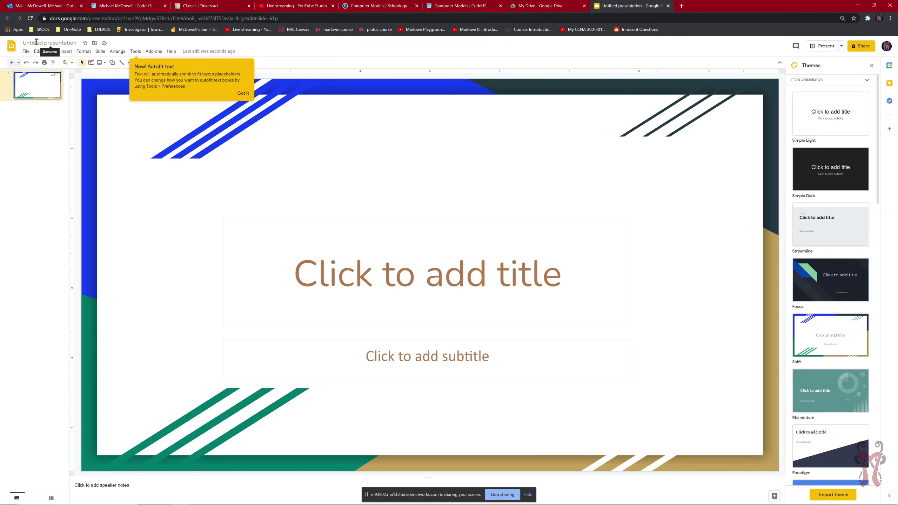
key("F11")
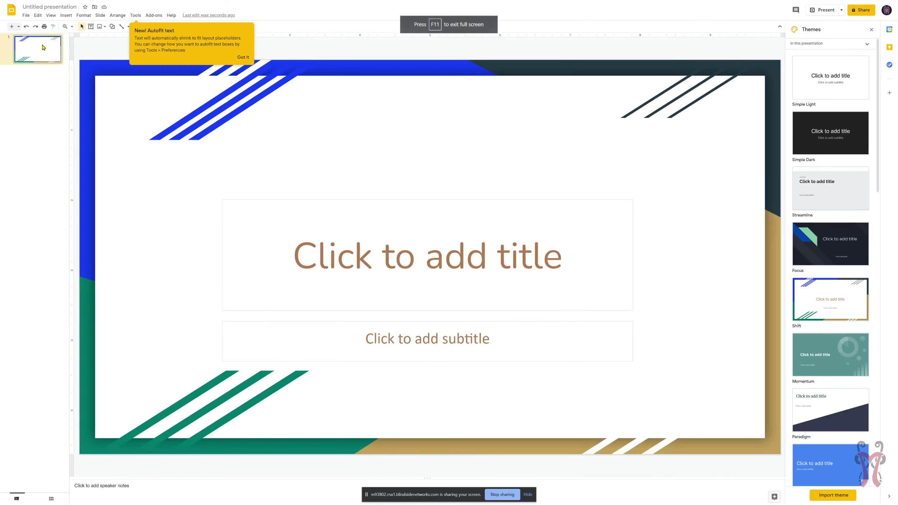
Step: Rename the presentation to the author's surname followed by 'Computer Model'
left_click(49, 7)
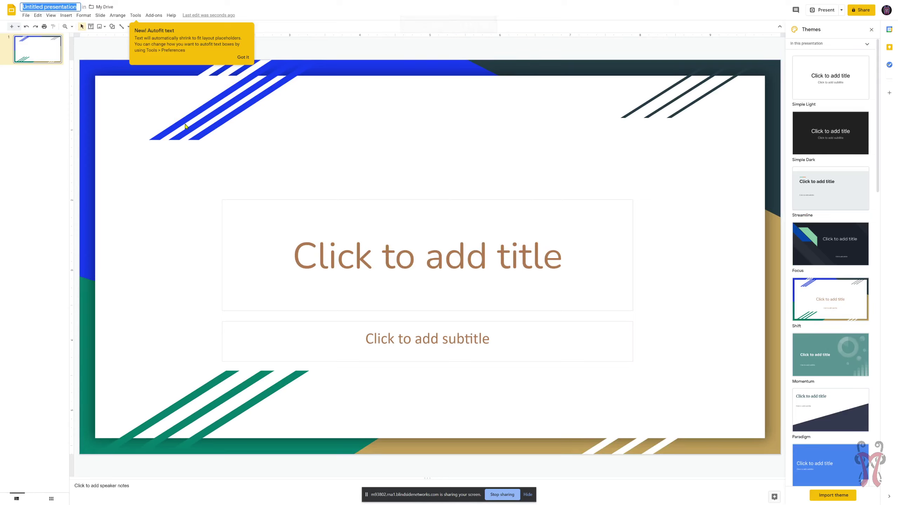
type("McDowell")
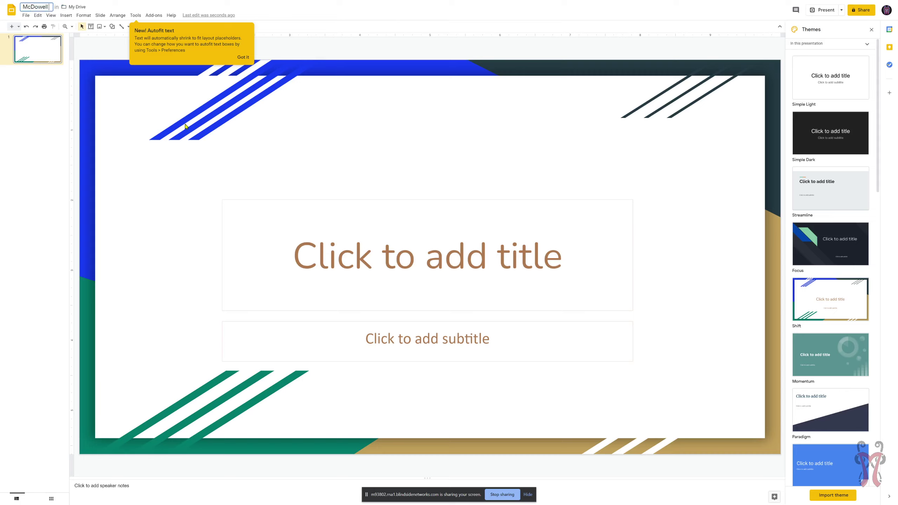
type(" Computer Mode")
type("l")
key("Return")
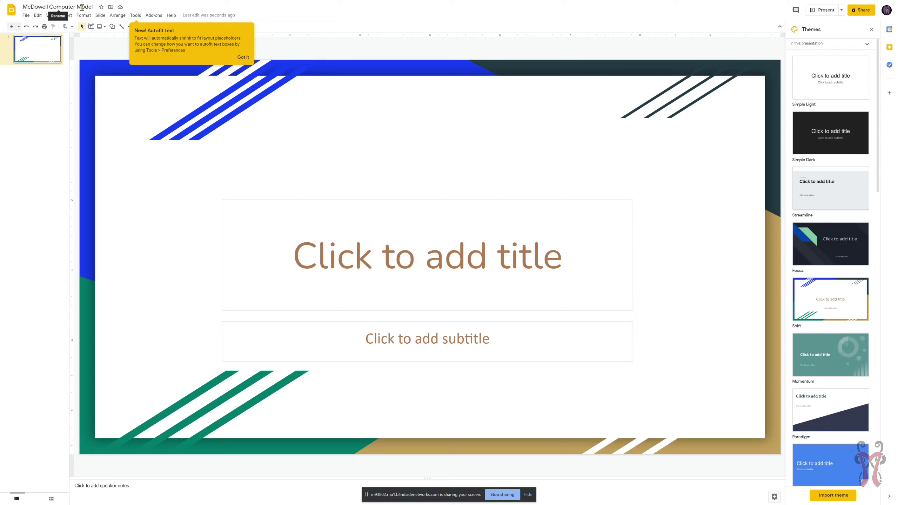
left_click(51, 15)
left_click(52, 7)
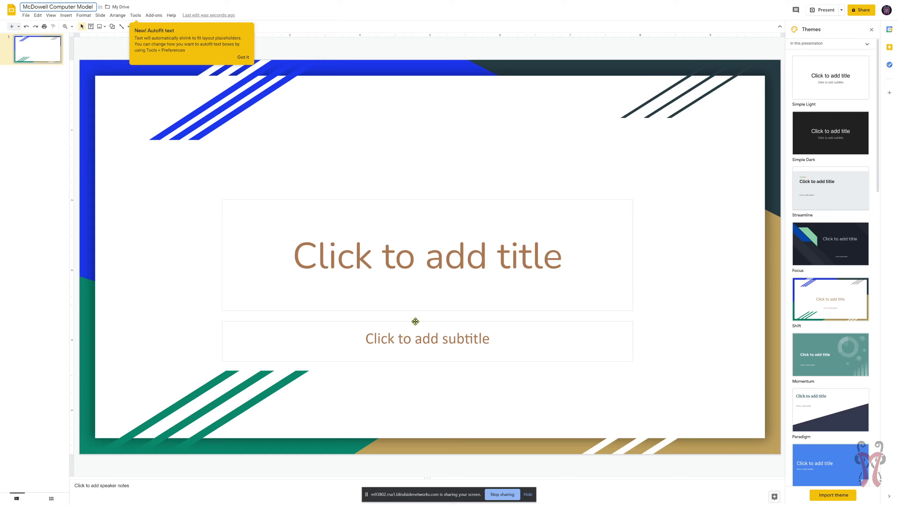
Step: Type 'Computer Model Project:' in the title, then 'Sofia the Robot' on a new line
left_click(442, 260)
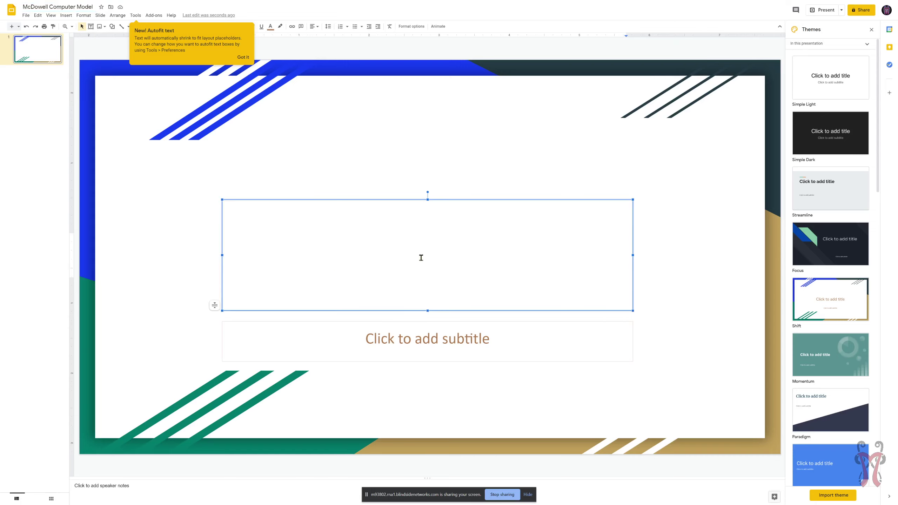
type("Computer M")
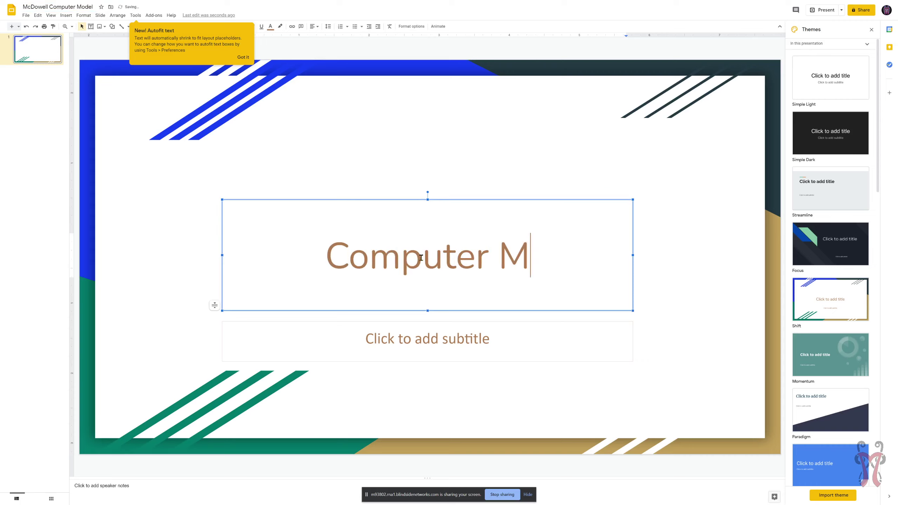
type("odel Project:")
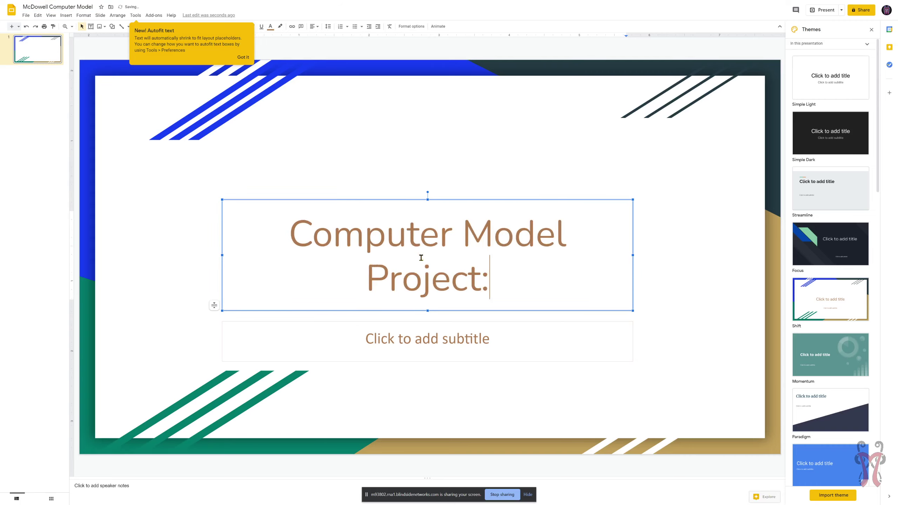
key("Return")
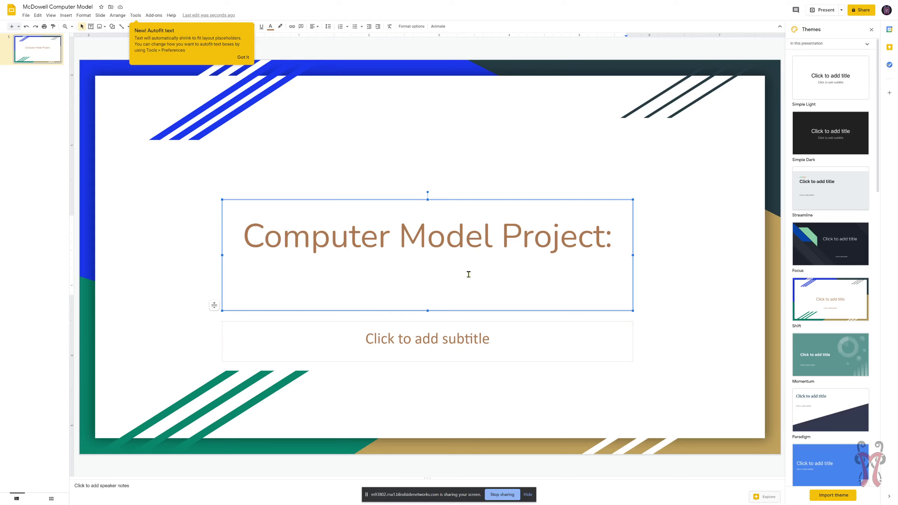
type("Sofia the Robot")
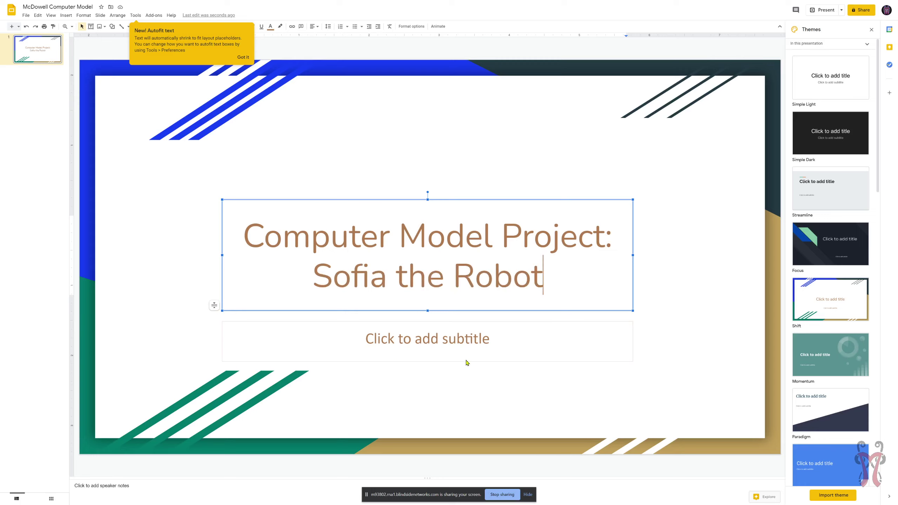
Step: Enter the author's full name in the subtitle and prefix it with 'Presented by'
left_click(430, 341)
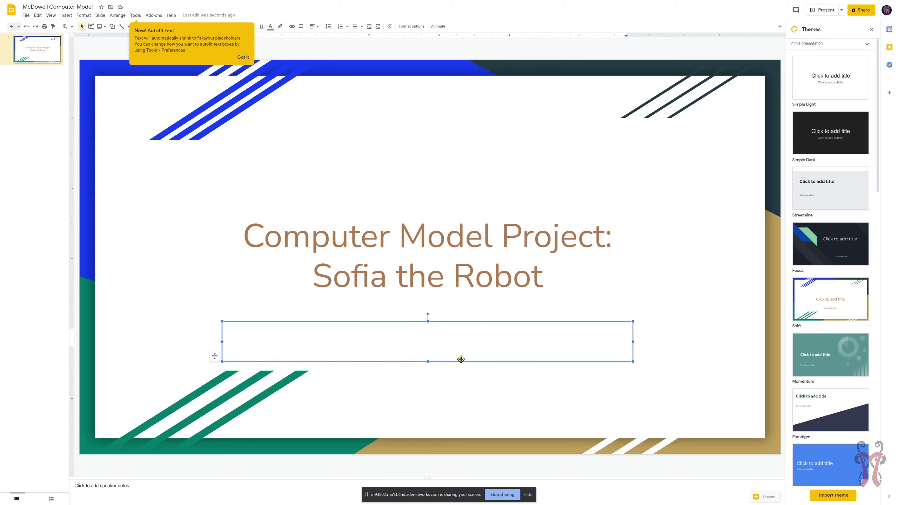
type("Michael McDowell")
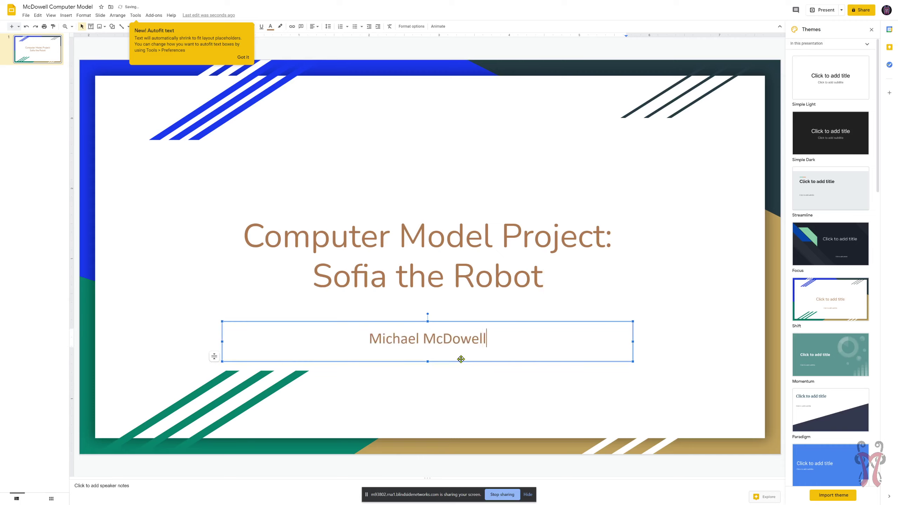
left_click(369, 338)
type("Present")
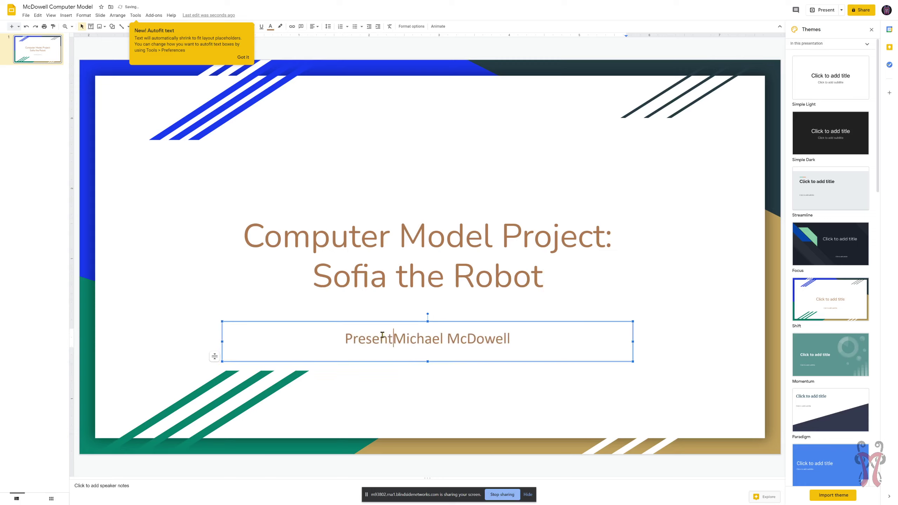
key("BackSpace")
type("ed by")
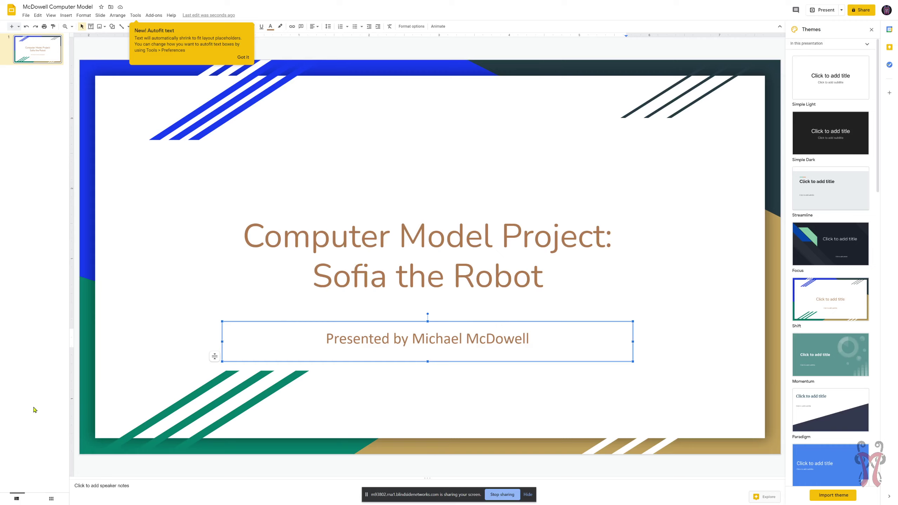
Step: Add a new slide after the title slide from the filmstrip context menu
right_click(46, 141)
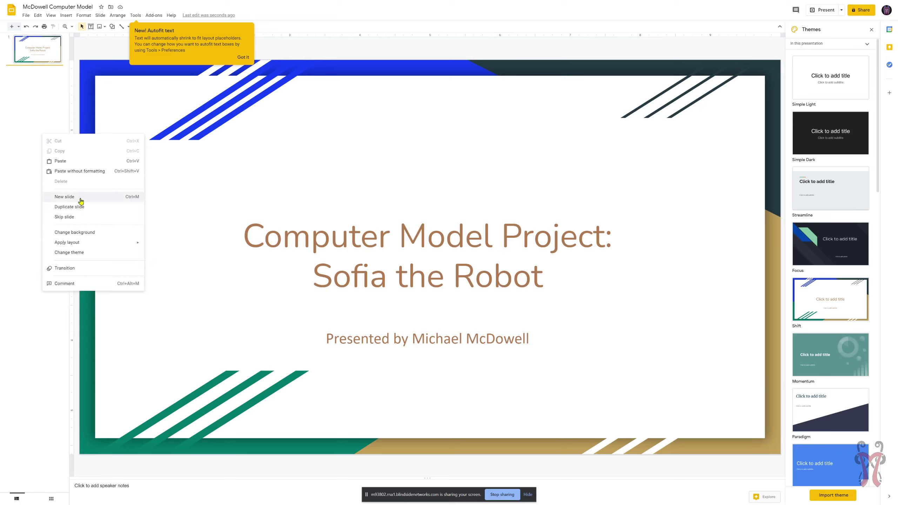
left_click(32, 123)
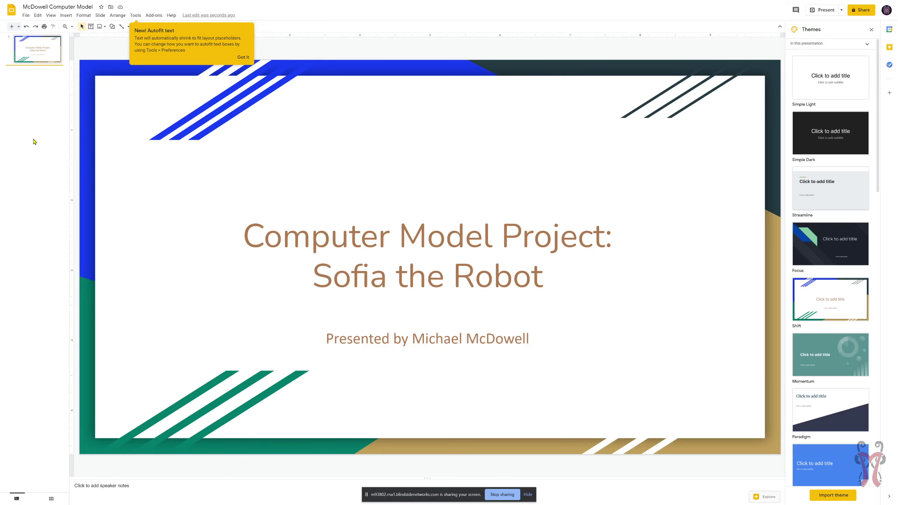
right_click(33, 164)
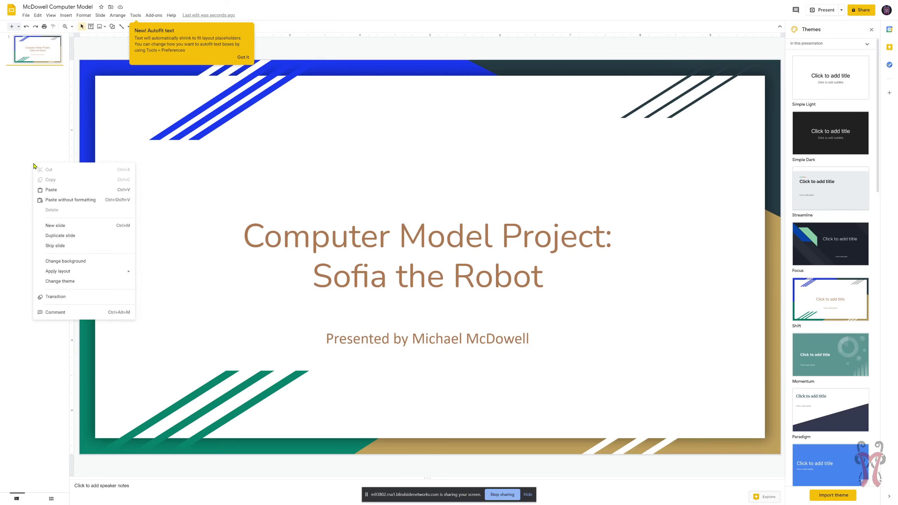
left_click(76, 228)
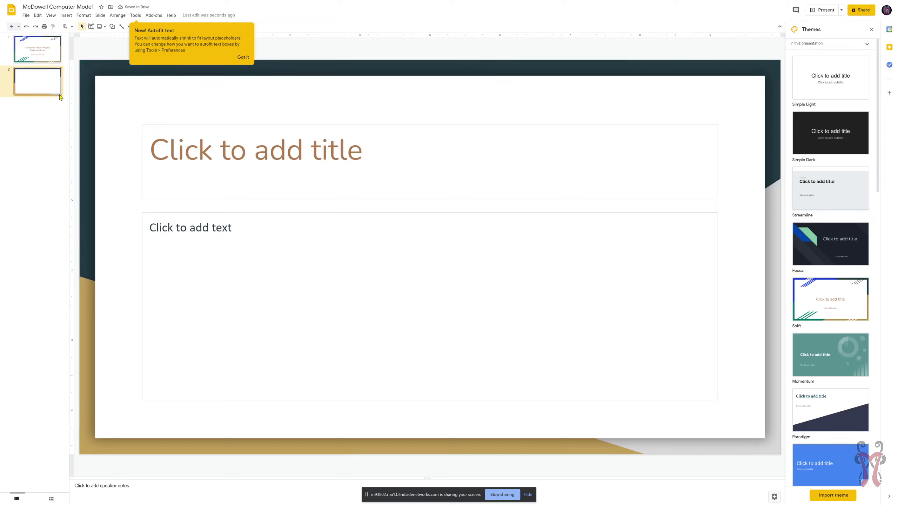
Step: Dismiss the Autofit tip and try the Title and two columns layout on slide 2
left_click(238, 58)
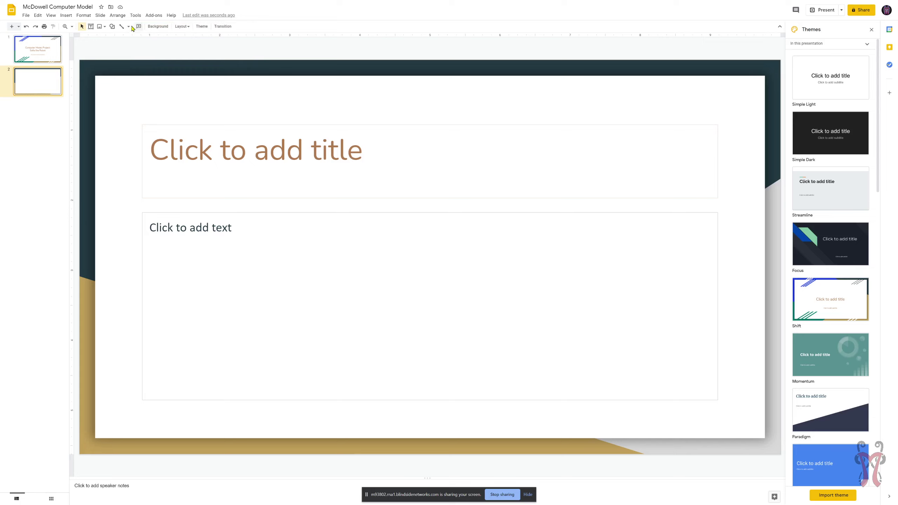
left_click(182, 27)
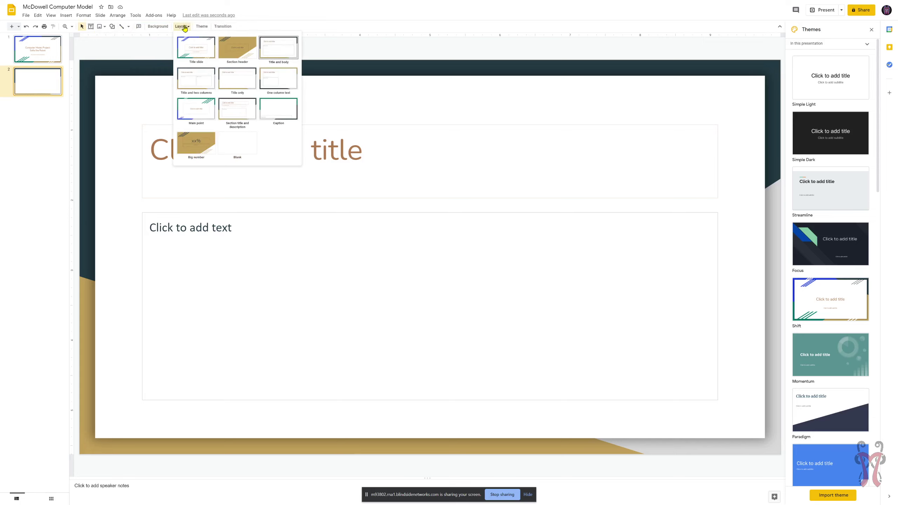
left_click(182, 27)
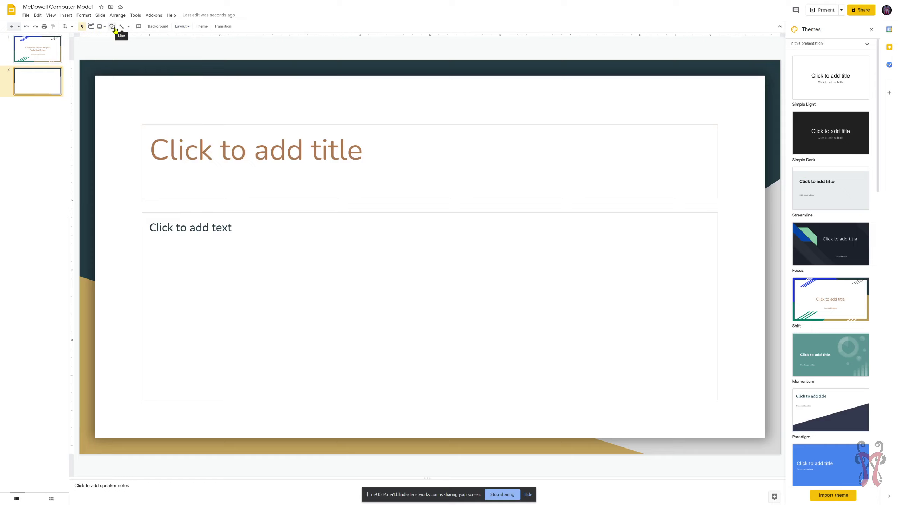
left_click(185, 30)
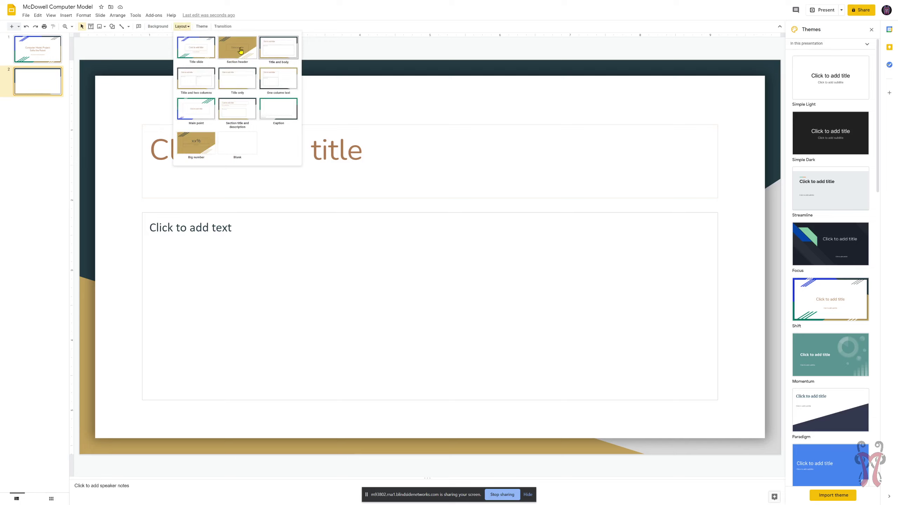
left_click(198, 83)
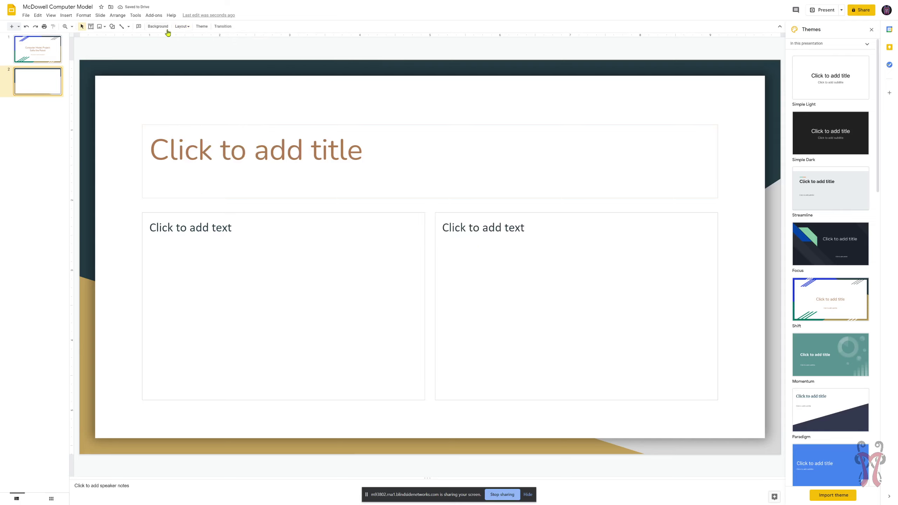
Step: Try One column text and Section title and description, then settle on Big number
left_click(181, 27)
left_click(279, 83)
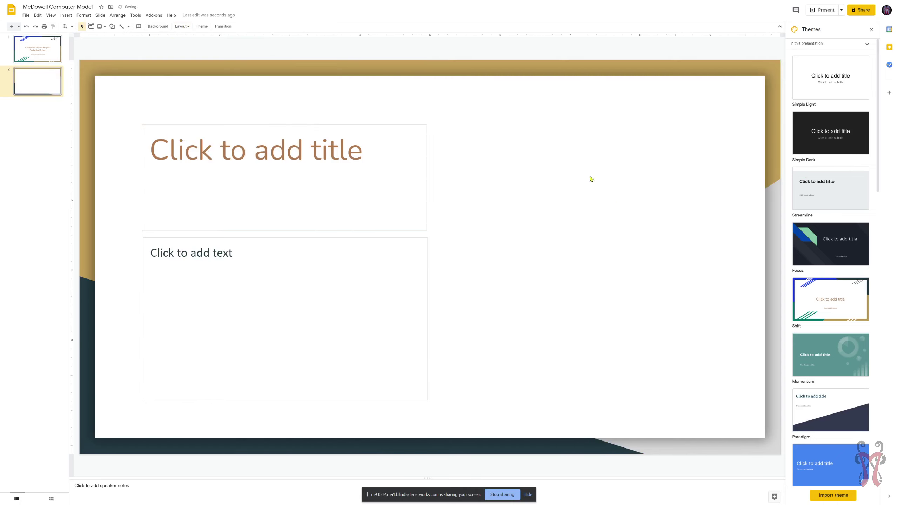
left_click(182, 26)
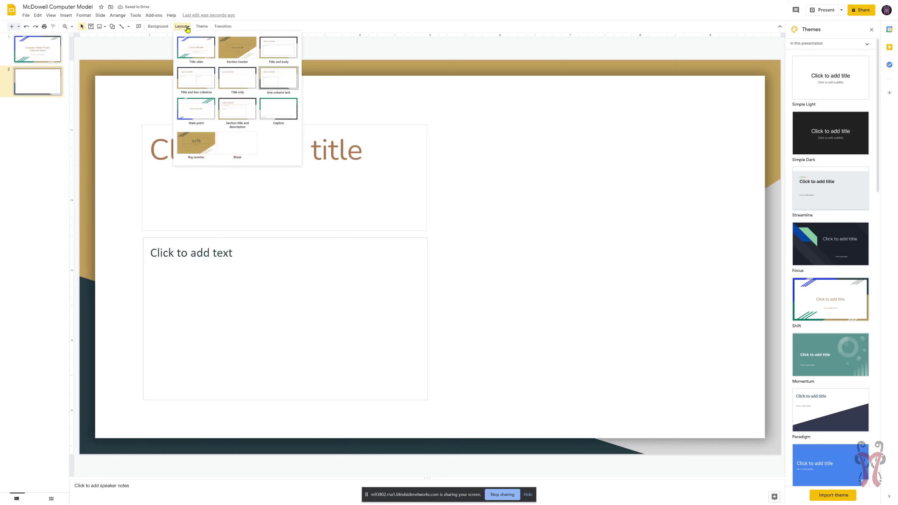
left_click(246, 114)
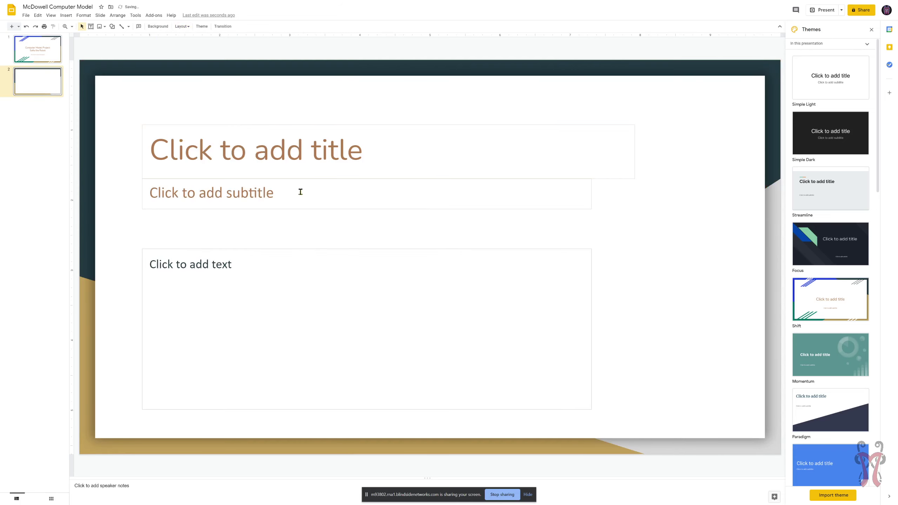
left_click(181, 26)
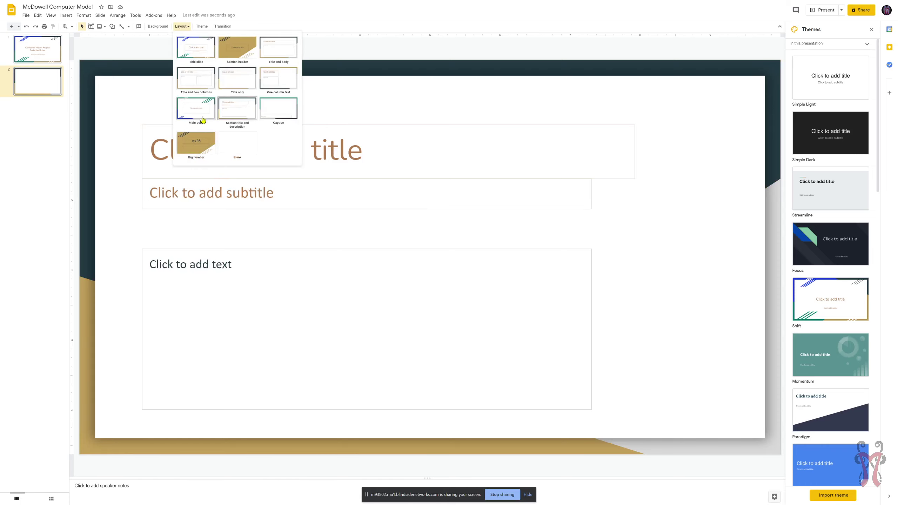
left_click(201, 138)
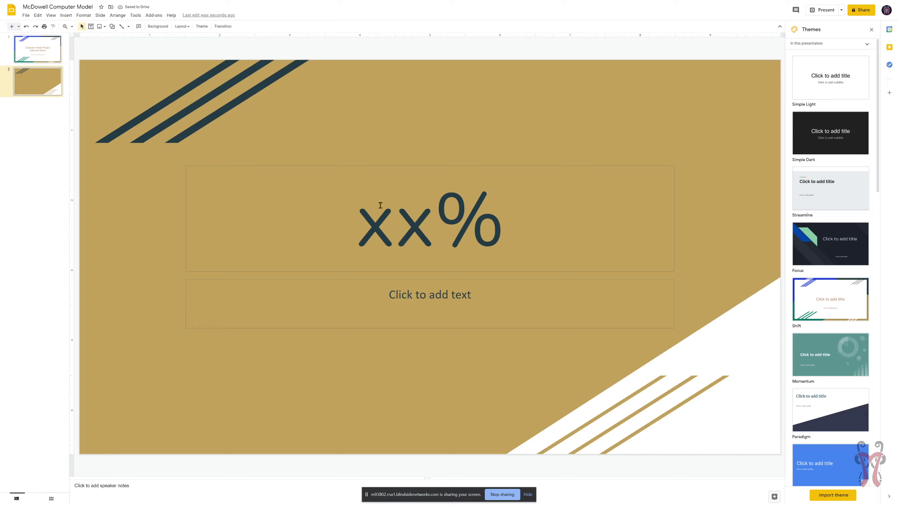
Step: Cycle slide 2 through Title and two columns and Title and body, ending on One column text
left_click(182, 26)
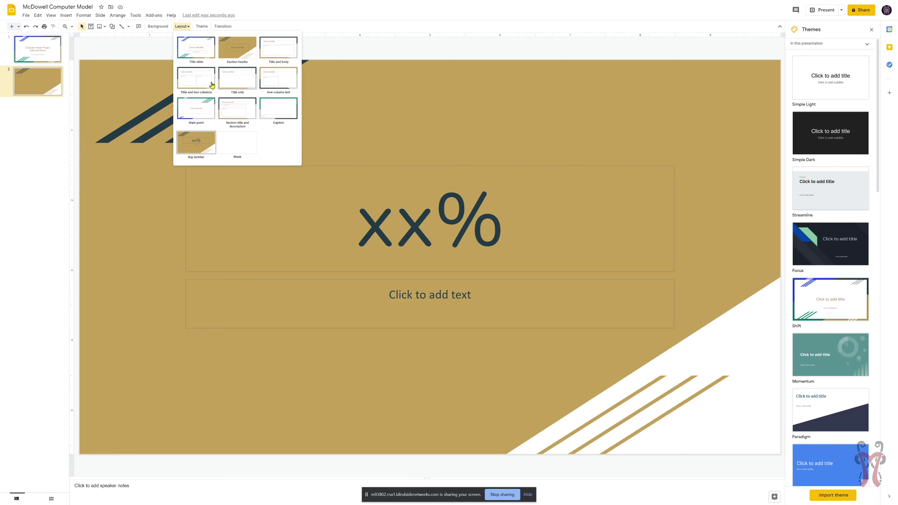
left_click(197, 80)
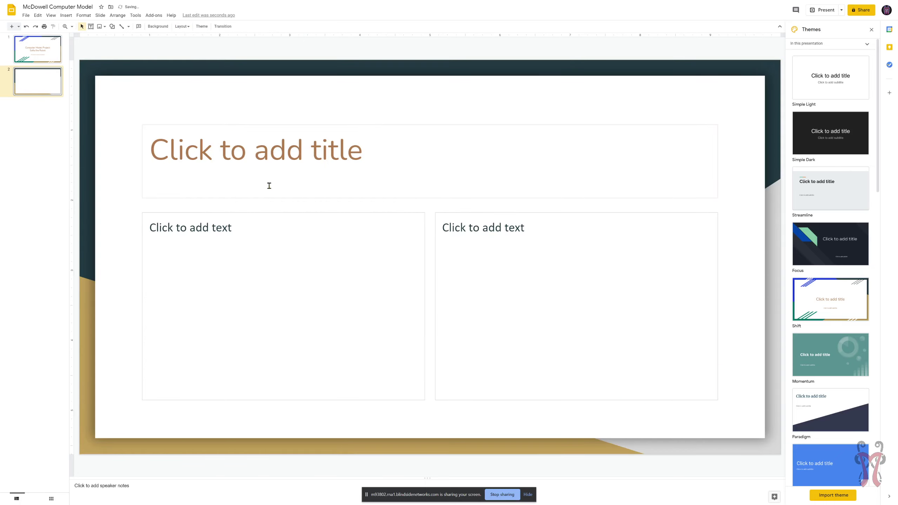
left_click(180, 27)
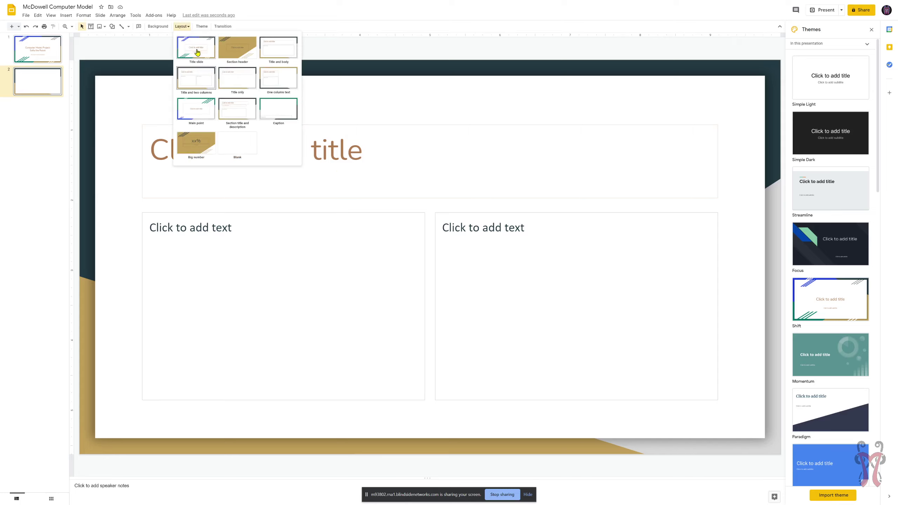
left_click(287, 53)
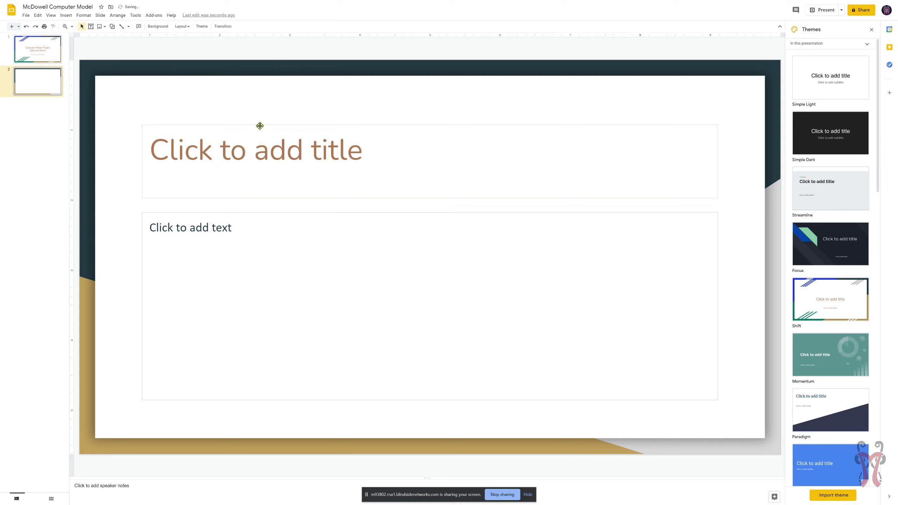
left_click(182, 27)
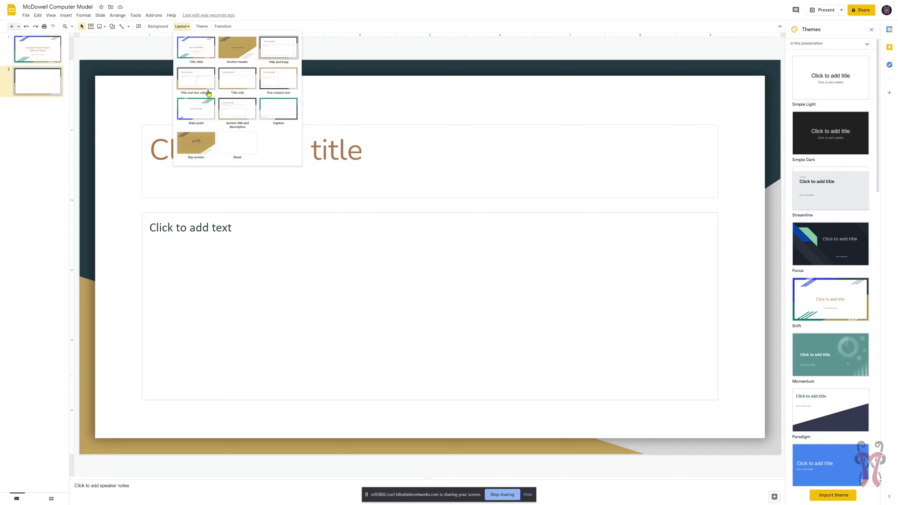
left_click(288, 83)
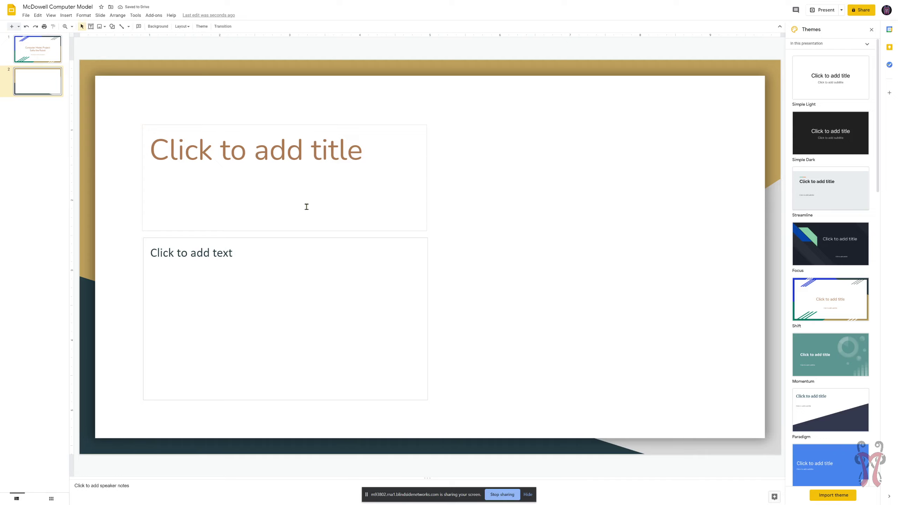
Step: Web-search images for 'sofia the robot' and insert the close-up photo onto slide 2
left_click(104, 28)
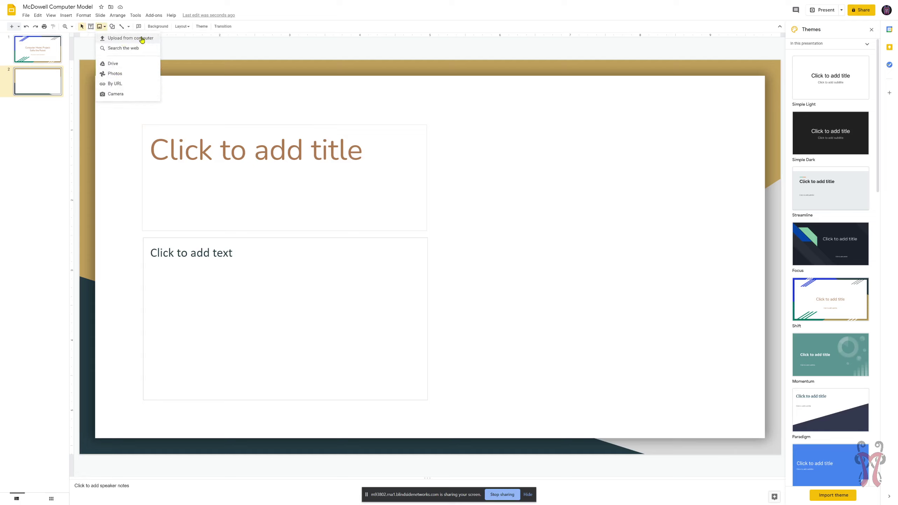
left_click(121, 52)
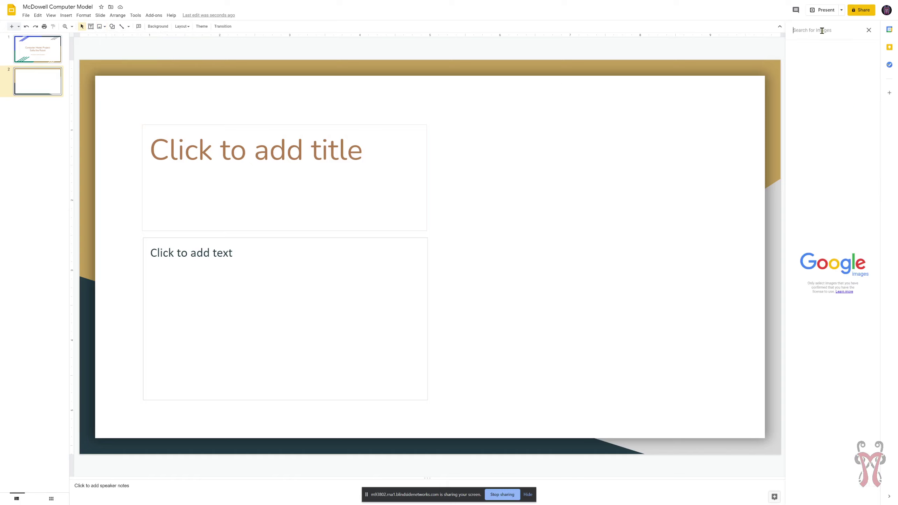
type("sofia the robot")
key("Return")
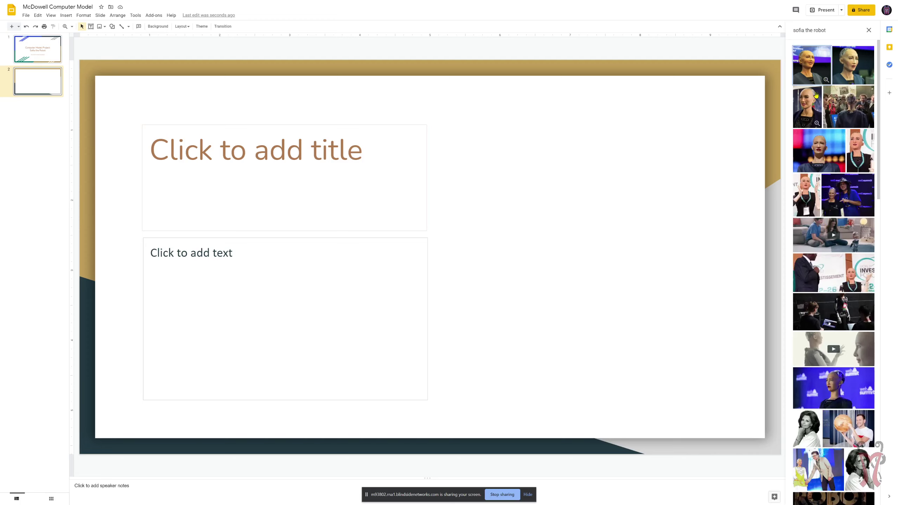
scroll(839, 214, "down", 10)
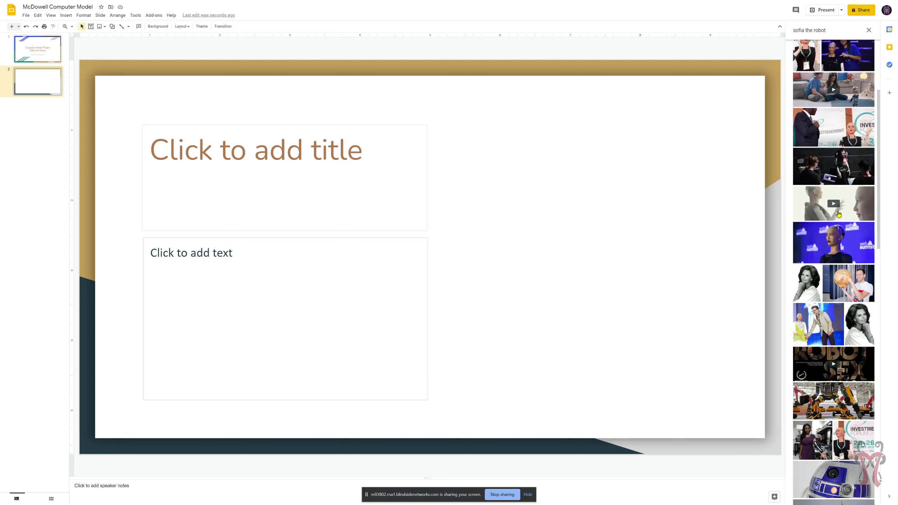
scroll(839, 214, "up", 10)
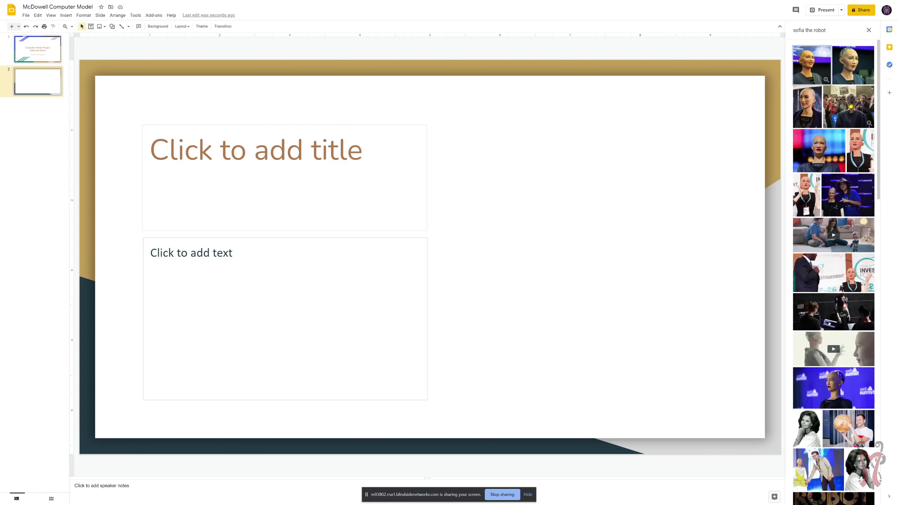
left_click(807, 114)
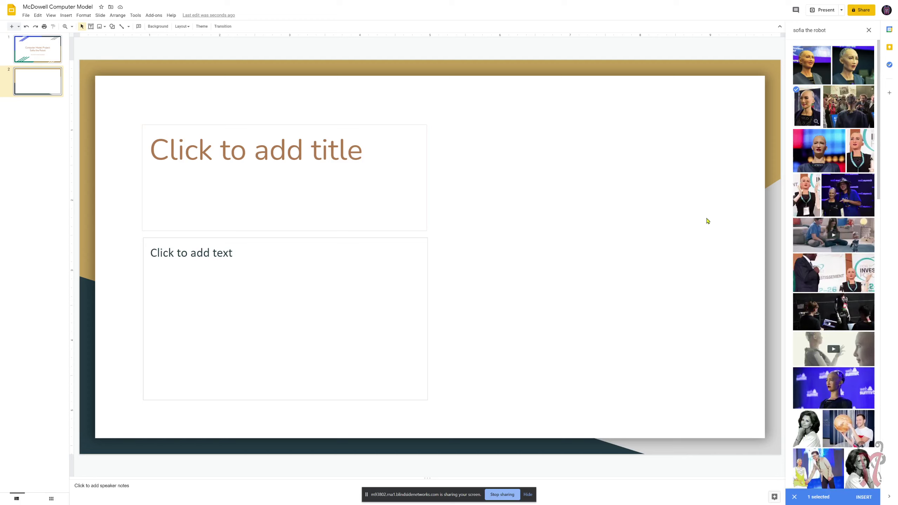
left_click(863, 497)
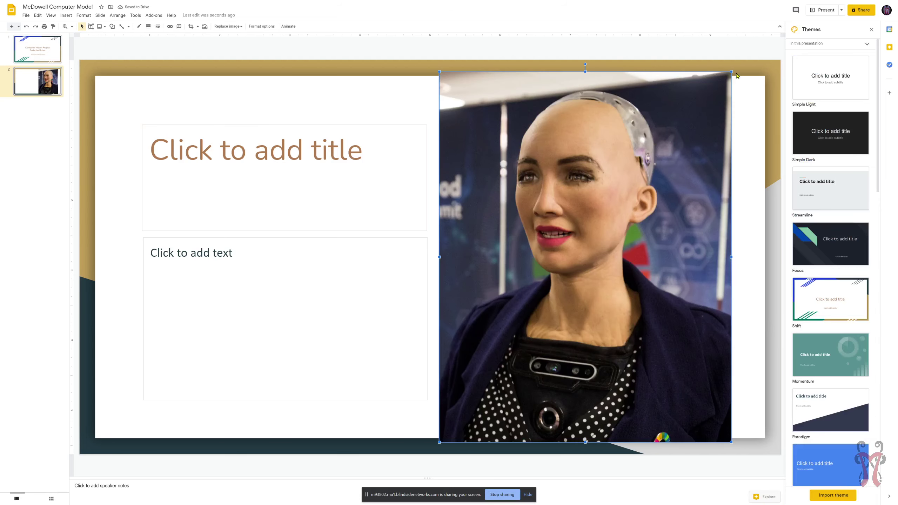
Step: Shrink the robot photo and nudge it up and right onto the slide's right half
left_click_drag(731, 70, 693, 122)
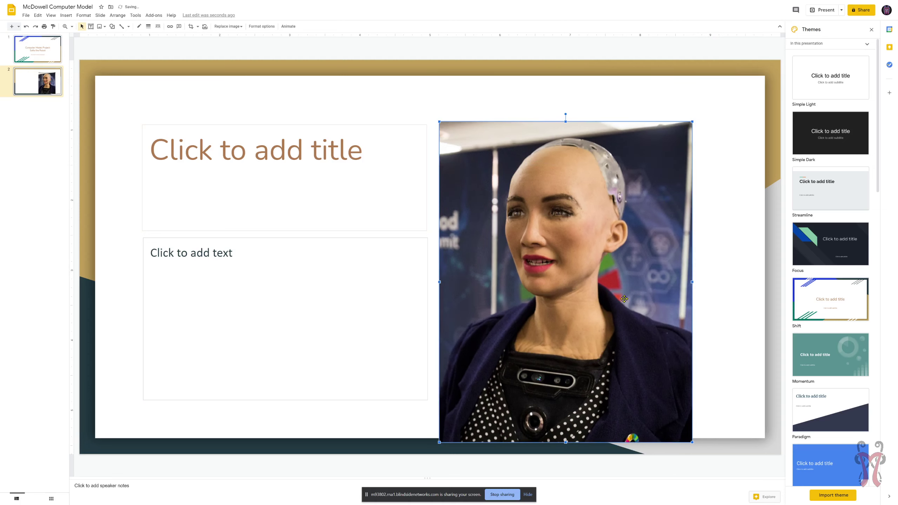
left_click_drag(615, 303, 637, 286)
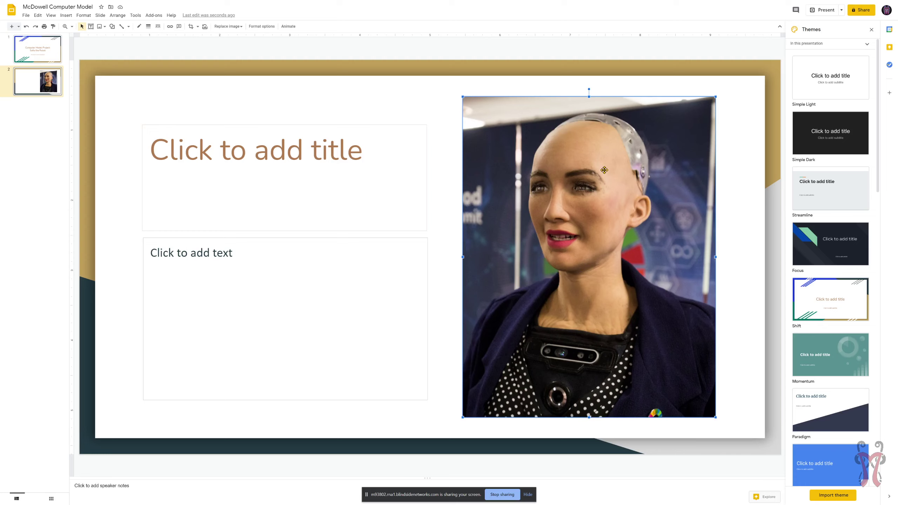
left_click_drag(605, 270, 620, 268)
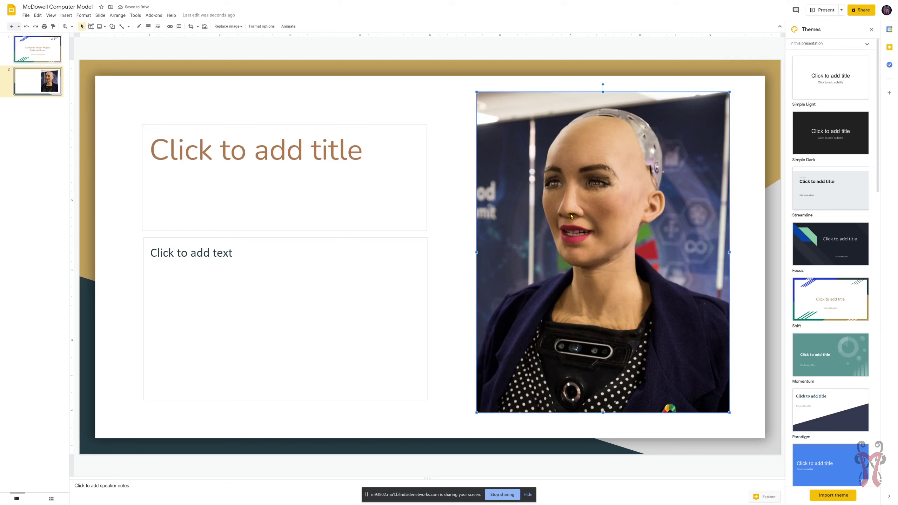
left_click(287, 157)
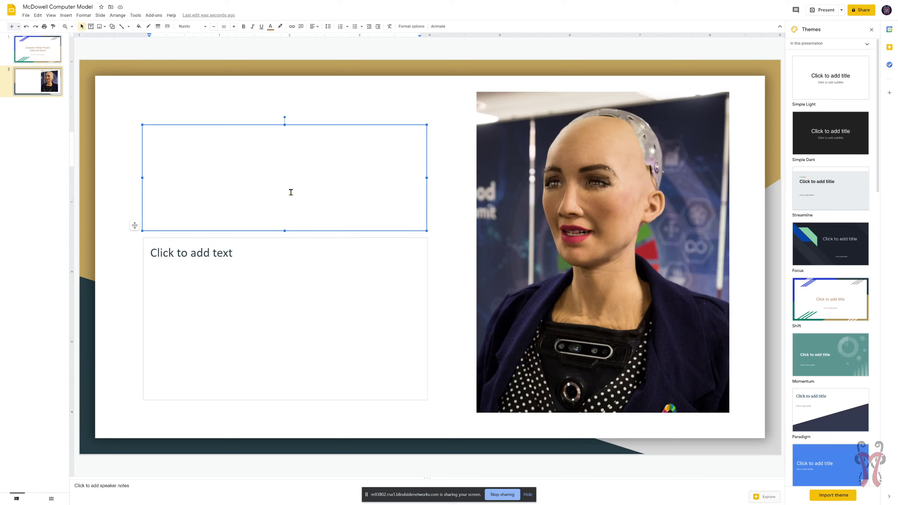
Step: Title slide 2 'Who is Sofia the Robot?', start its body with 'Sofia the', and exit full-screen
type("Who is Sofia th")
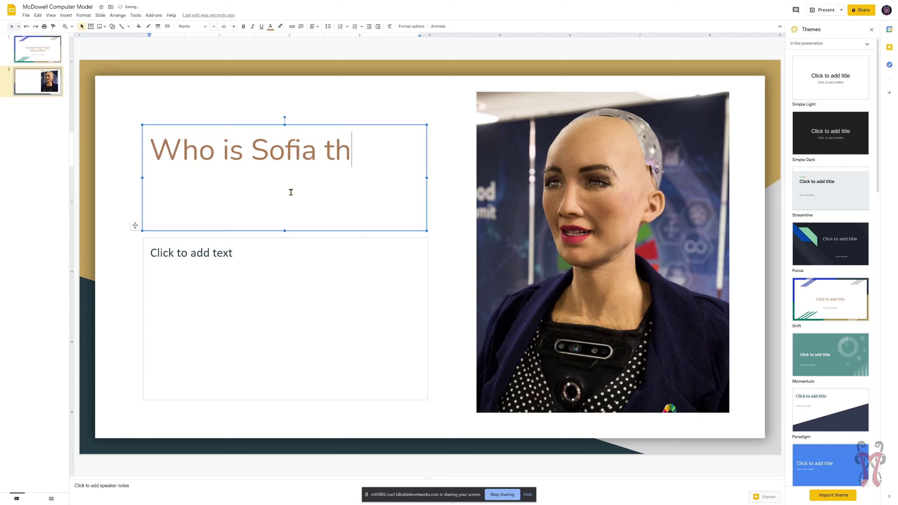
type("e Robot?")
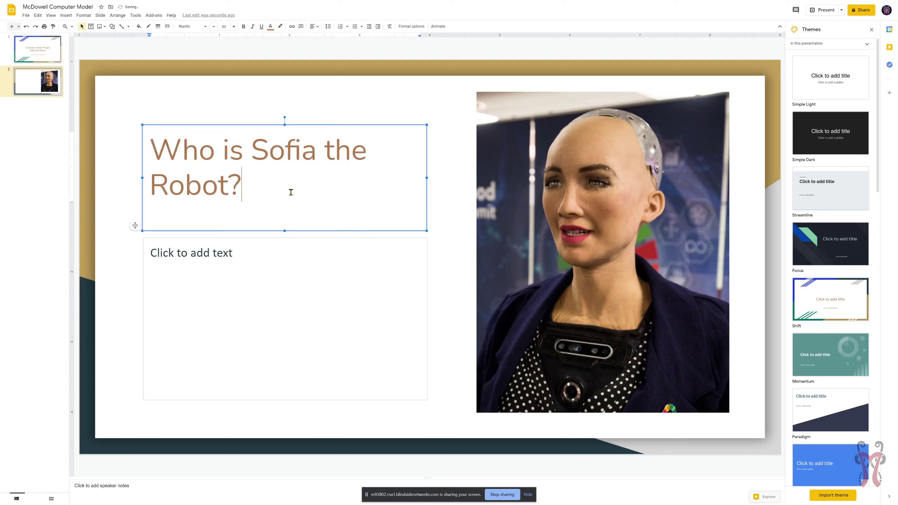
left_click(216, 251)
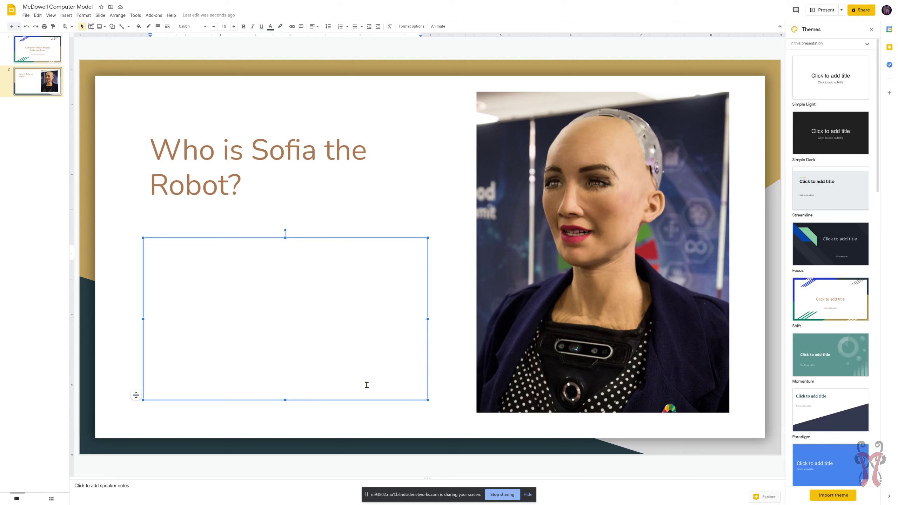
type("Sofia thje")
key("BackSpace")
key("BackSpace")
type("e")
key("F11")
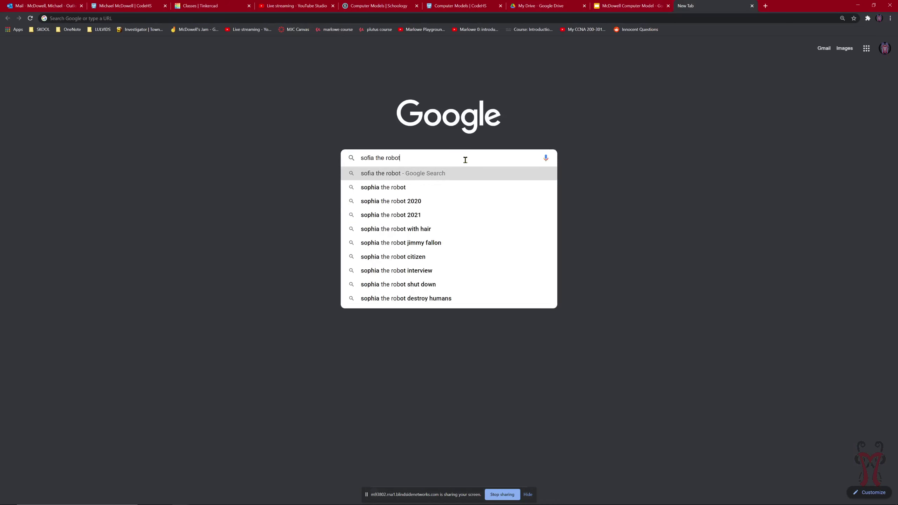
Step: Search Google for 'sofia the robot' and open the Sophia (robot) Wikipedia article
key("Return")
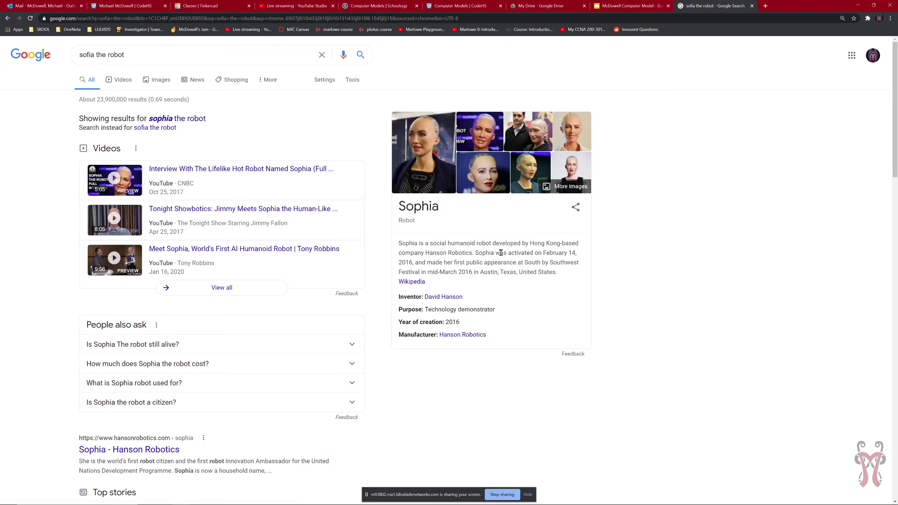
left_click(404, 283)
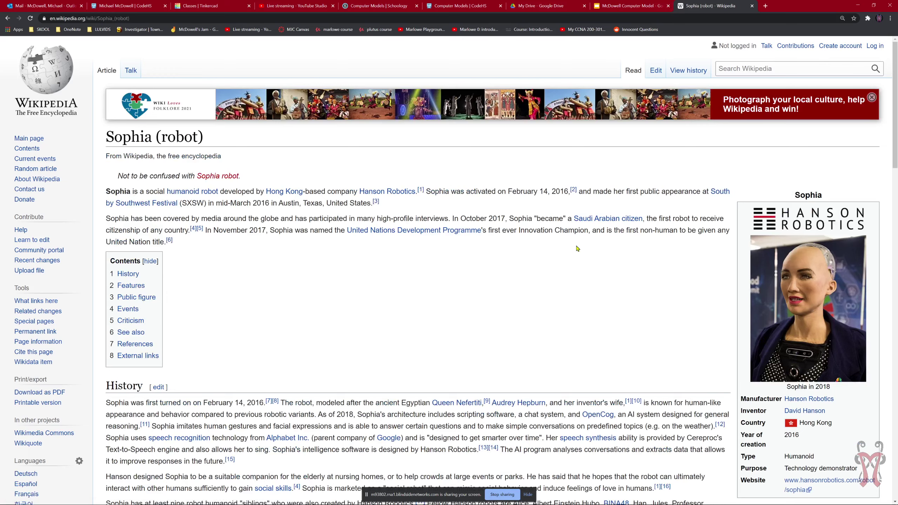
Step: Scroll through the Sophia (robot) article, briefly selecting the year 2017 in the text
scroll(545, 226, "down", 1)
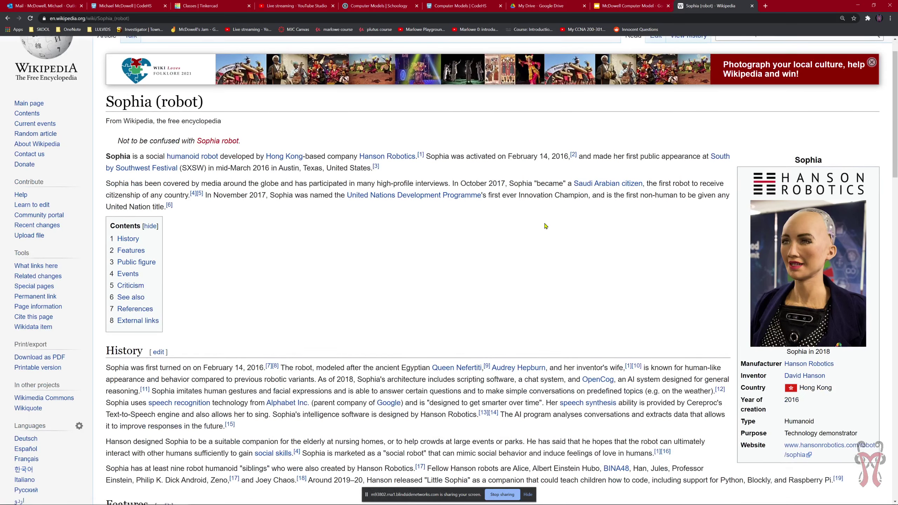
double_click(490, 183)
left_click(236, 195)
scroll(521, 265, "down", 2)
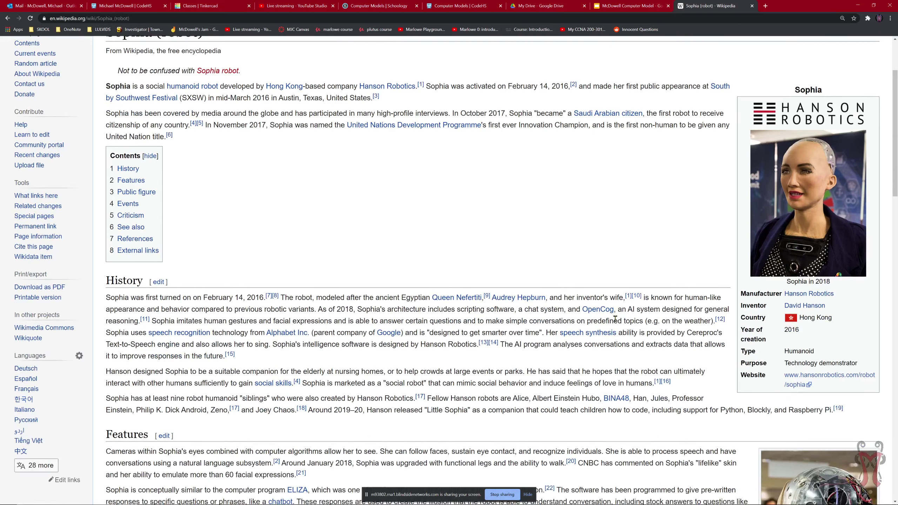
scroll(619, 321, "down", 8)
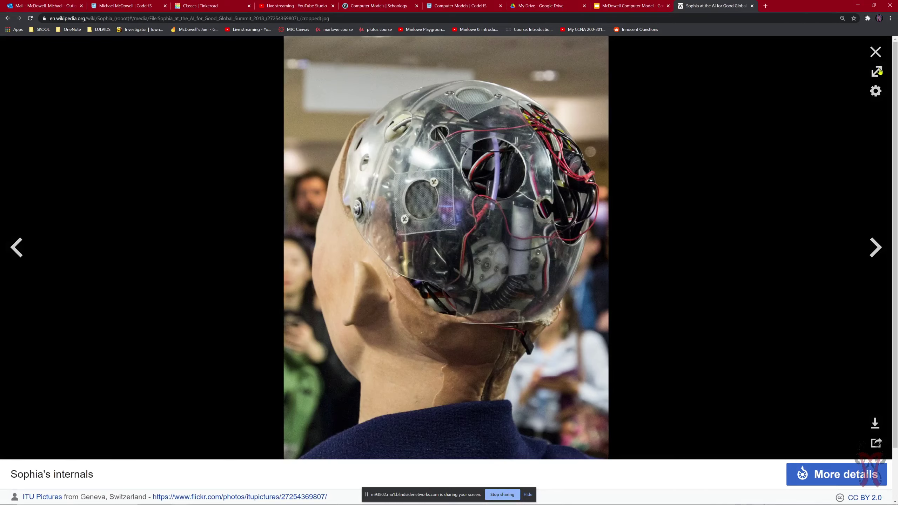
left_click(876, 52)
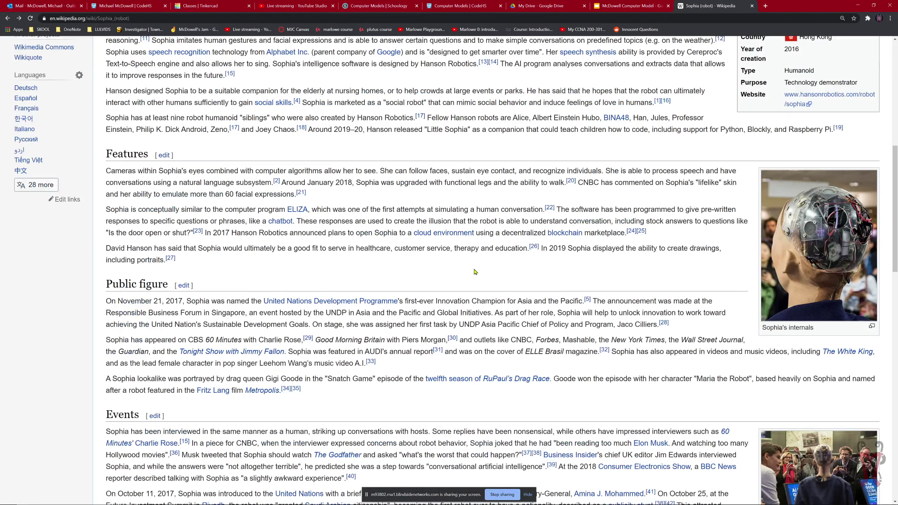
scroll(444, 244, "down", 7)
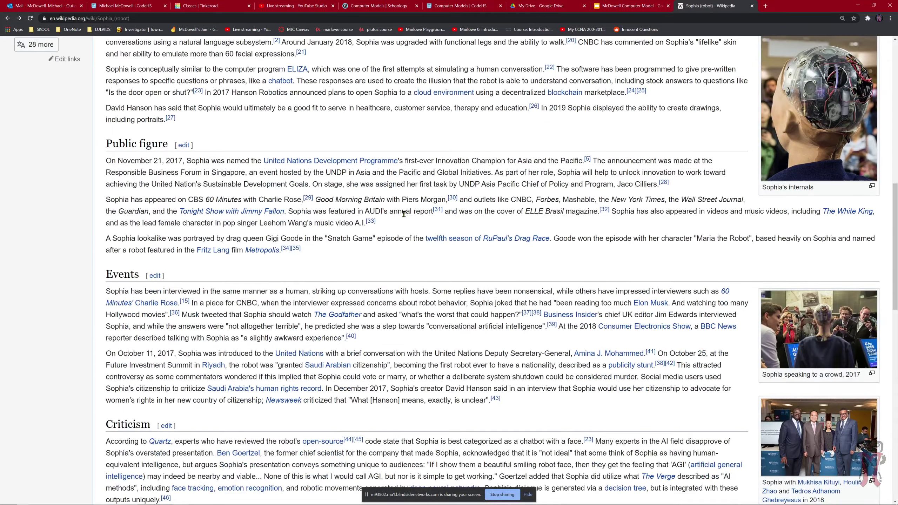
scroll(404, 211, "down", 4)
scroll(406, 212, "up", 5)
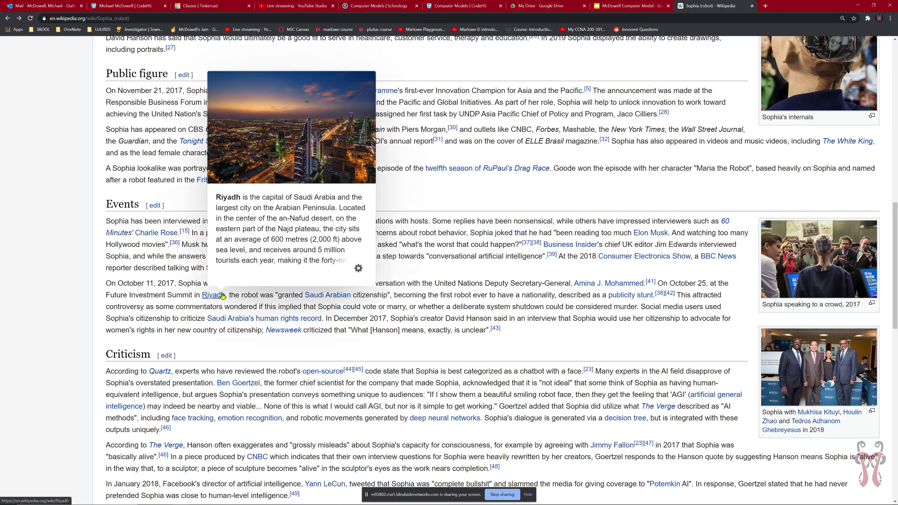
mouse_move(271, 324)
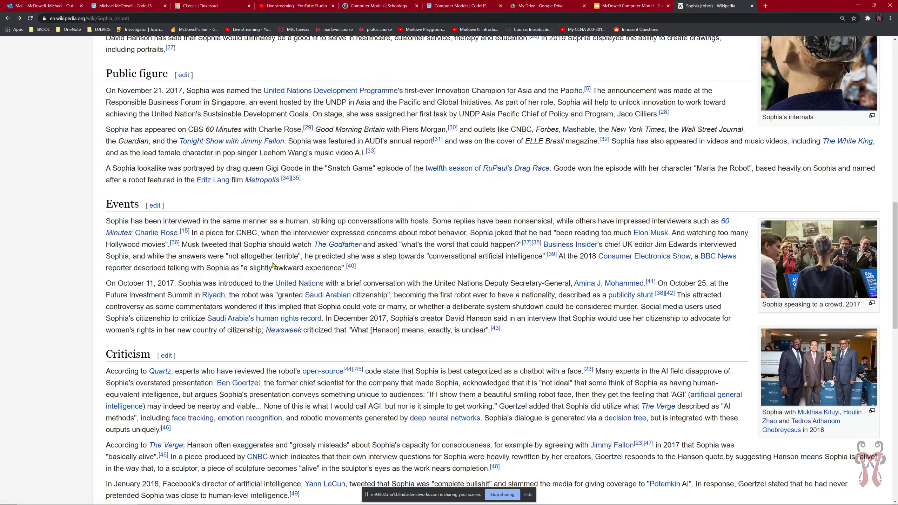
scroll(244, 320, "down", 1)
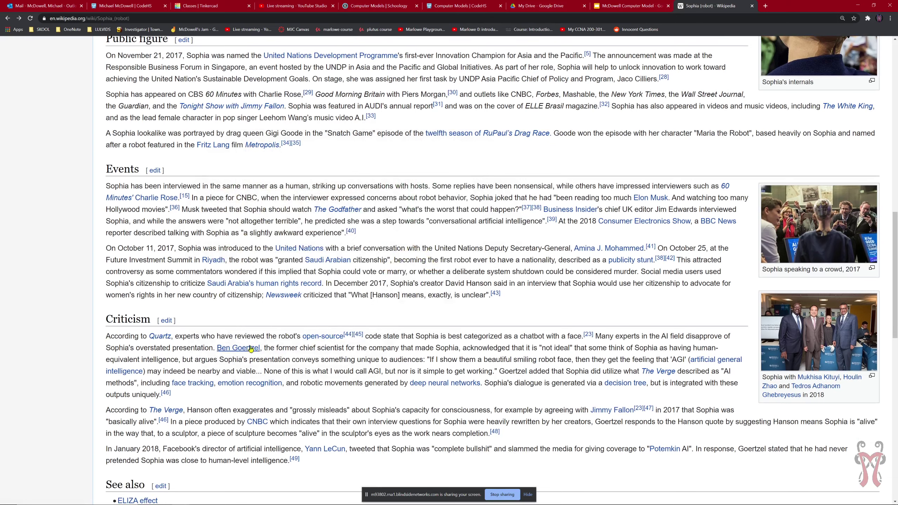
scroll(252, 280, "up", 1)
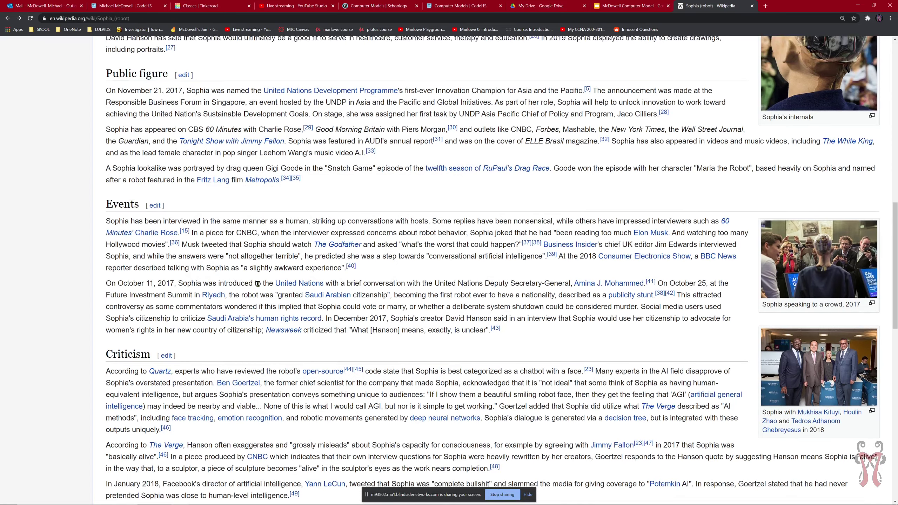
scroll(258, 284, "up", 2)
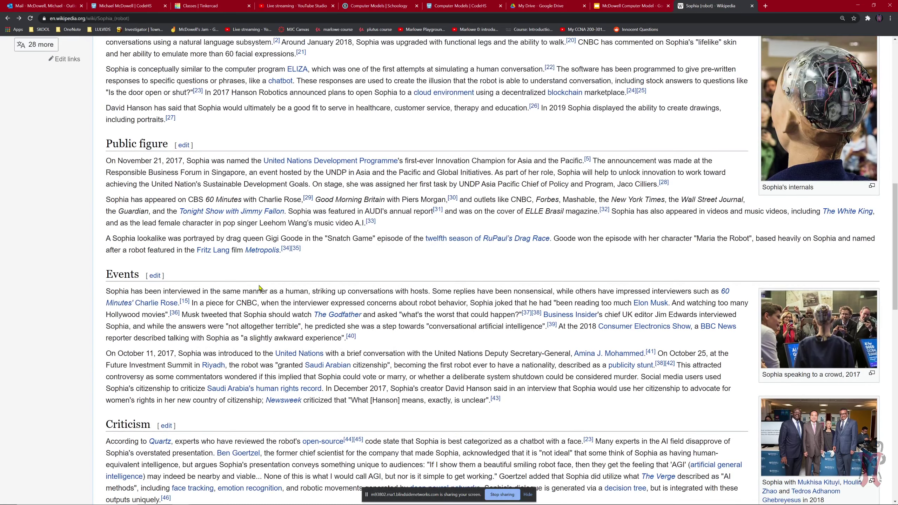
scroll(375, 330, "up", 7)
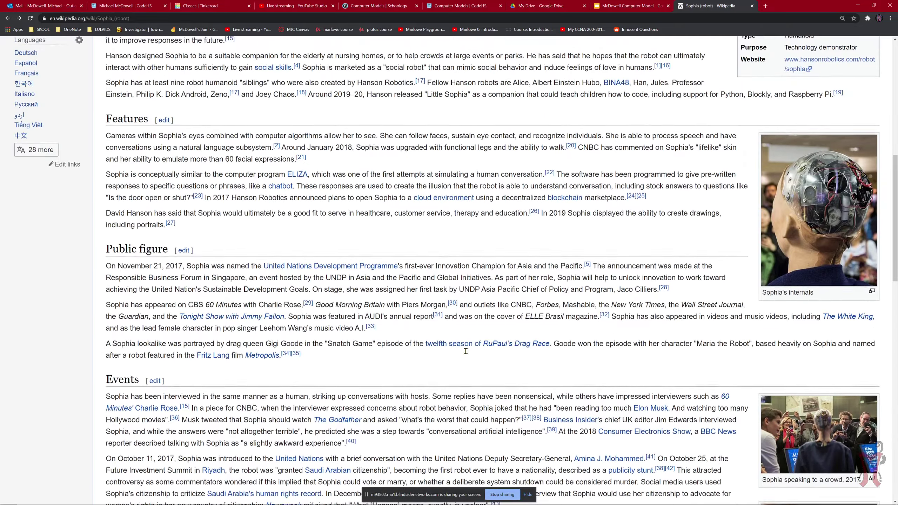
scroll(456, 350, "up", 6)
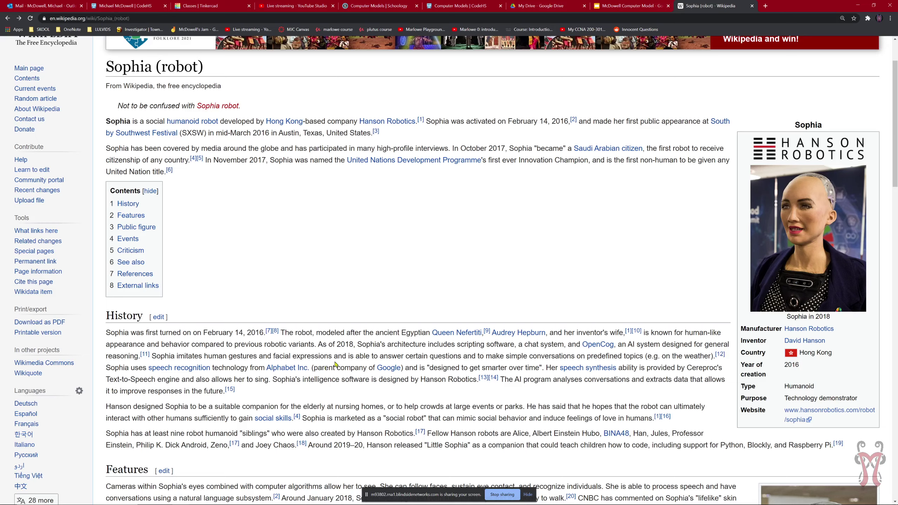
scroll(347, 368, "down", 1)
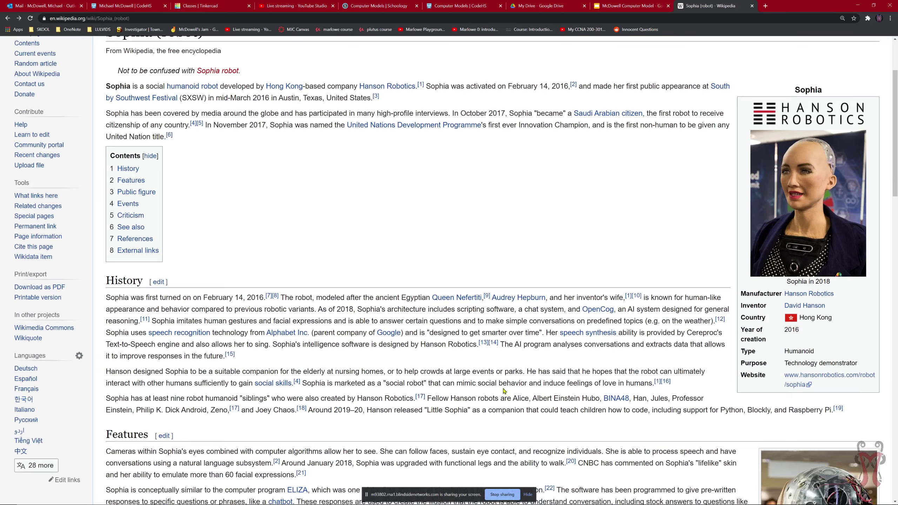
scroll(558, 116, "up", 3)
Step: Go back and search Google for 'analytical engine', then open its image results
key("alt+Left")
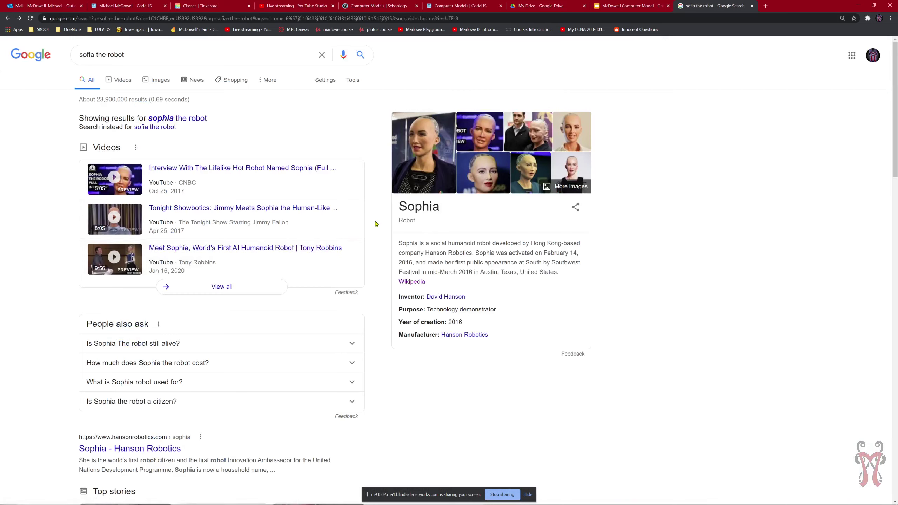
left_click(193, 54)
key("ctrl+a")
type("analyicatl")
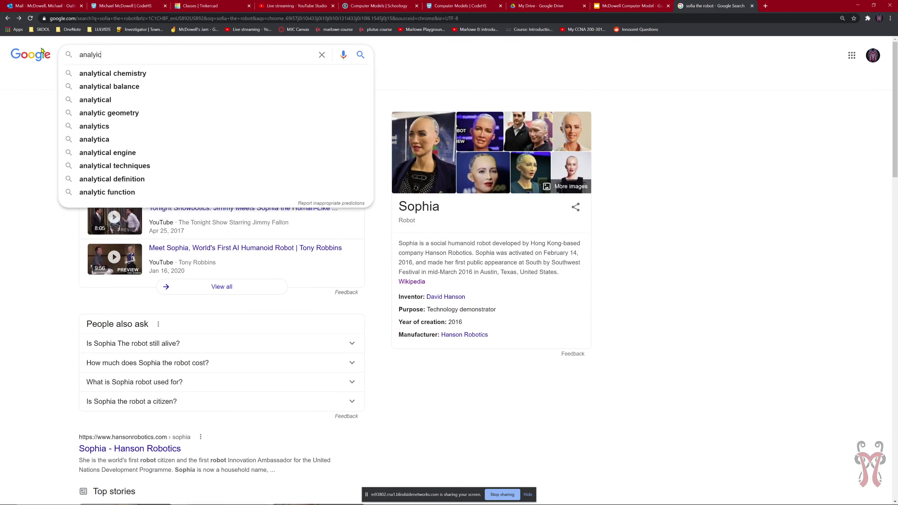
key("BackSpace")
key("BackSpace")
key("BackSpace")
key("BackSpace")
type("tical engine")
key("Return")
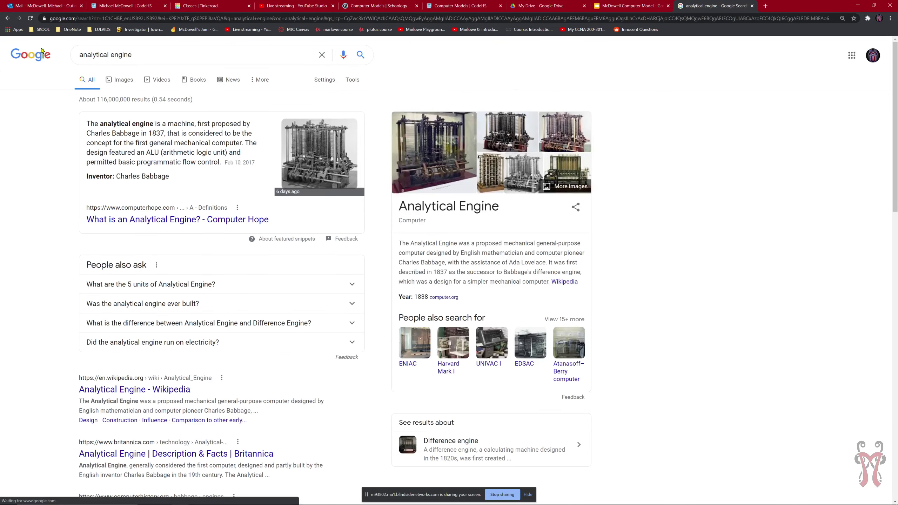
left_click(444, 161)
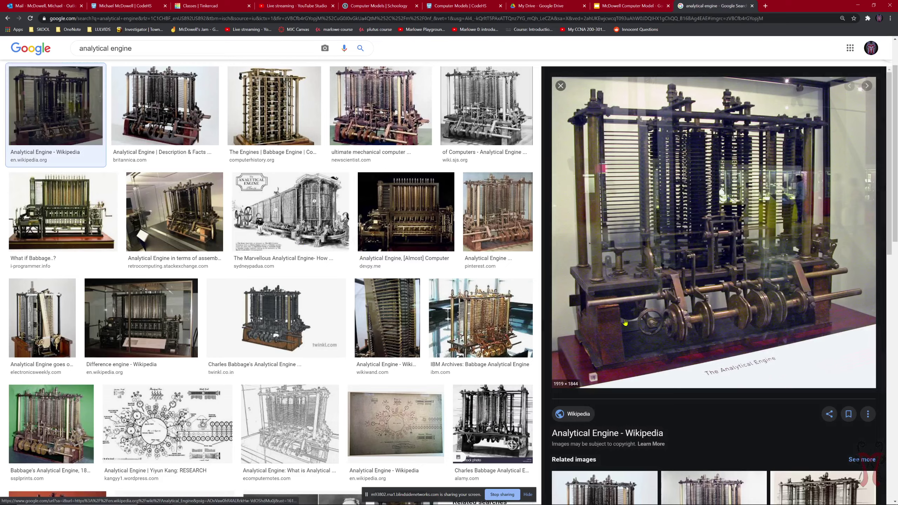
scroll(707, 262, "up", 3)
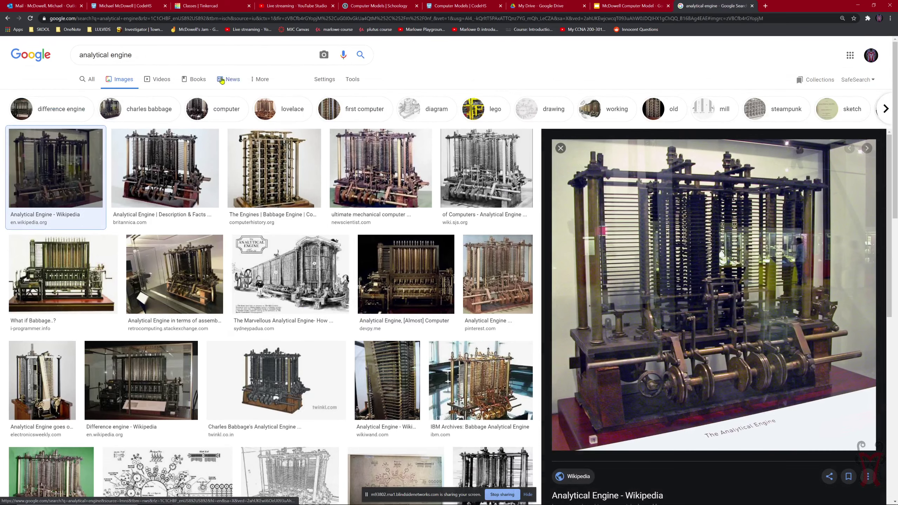
Step: Search images for 'difference engine' and preview the first Wikipedia photo
triple_click(106, 54)
type("difference engine")
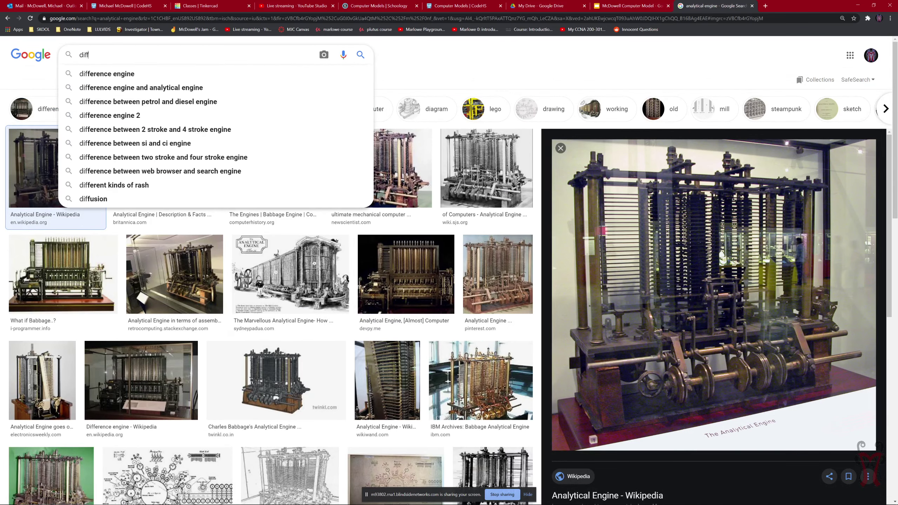
key("Return")
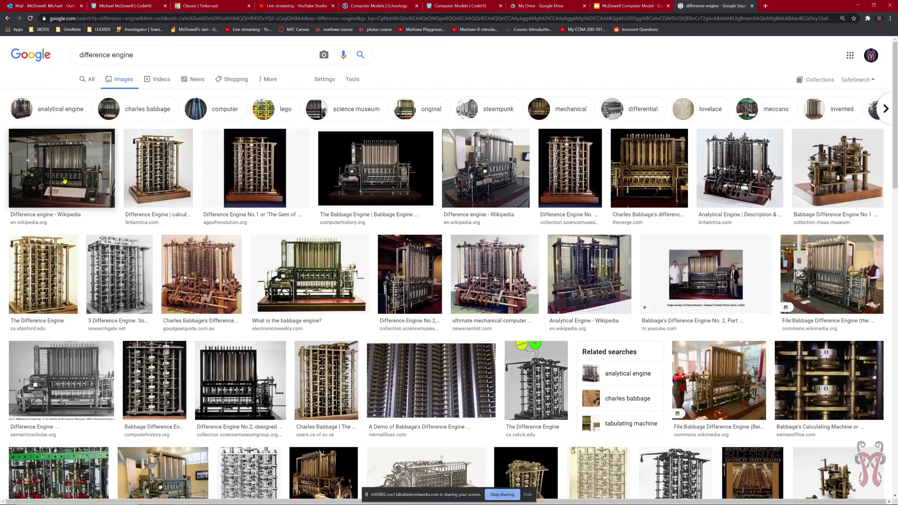
left_click(64, 180)
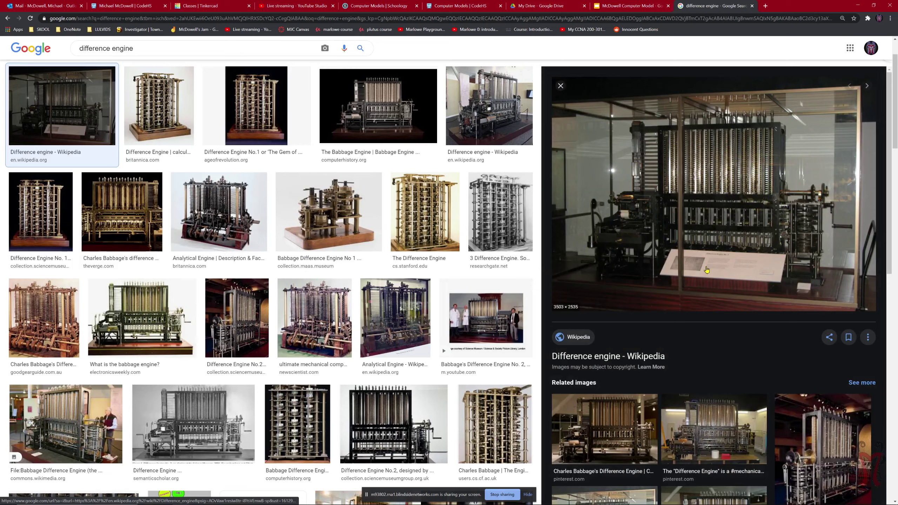
left_click(174, 49)
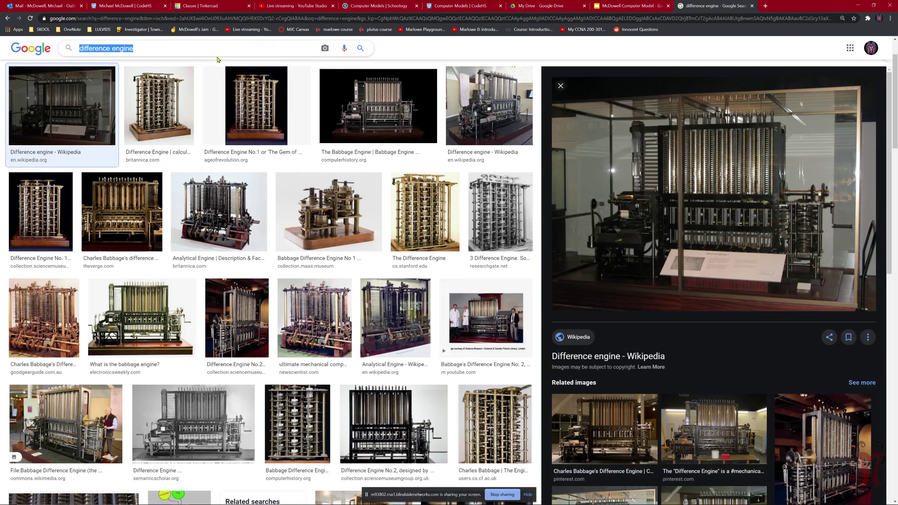
Step: Search images for 'drones' and preview the Unmanned Plans military drone photo
type("dr")
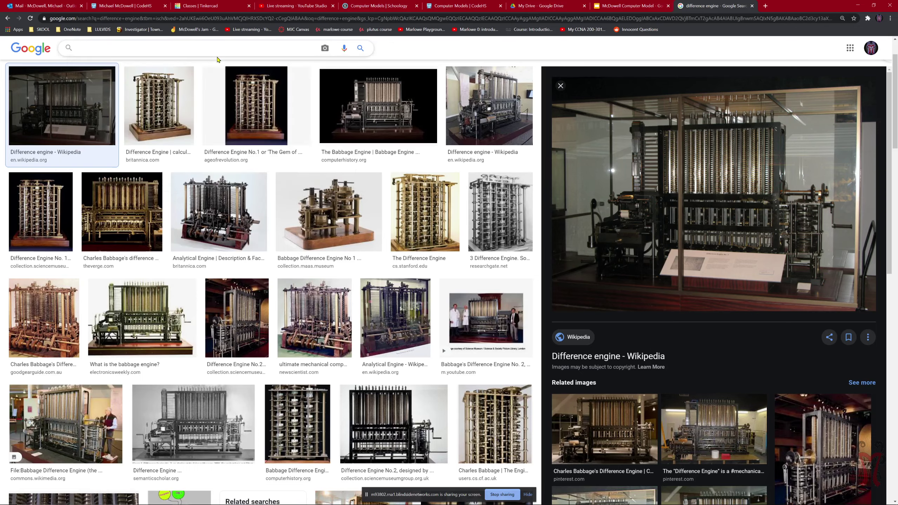
type("ones")
key("Return")
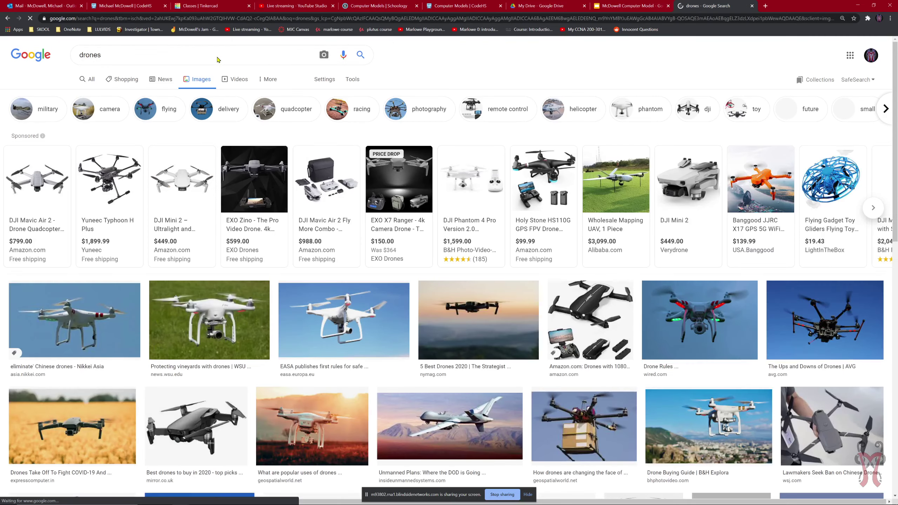
mouse_move(249, 207)
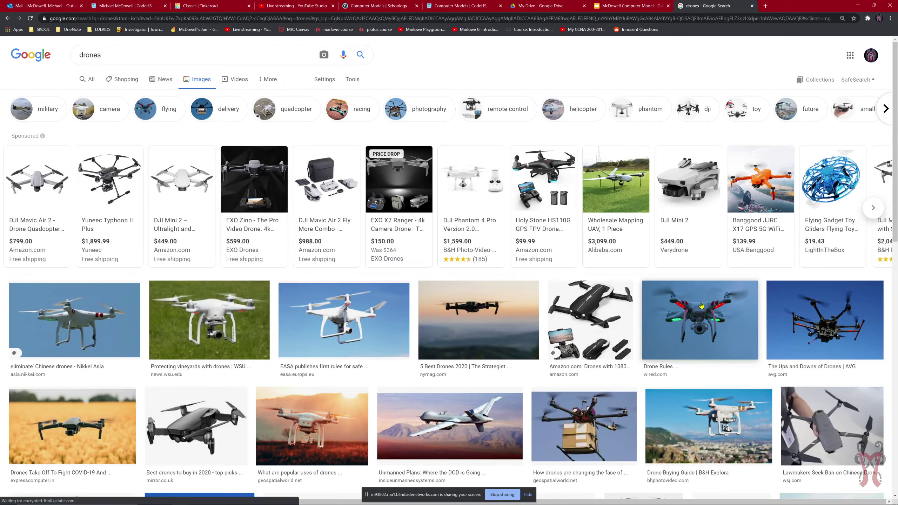
scroll(695, 297, "down", 1)
scroll(691, 290, "down", 2)
left_click(574, 357)
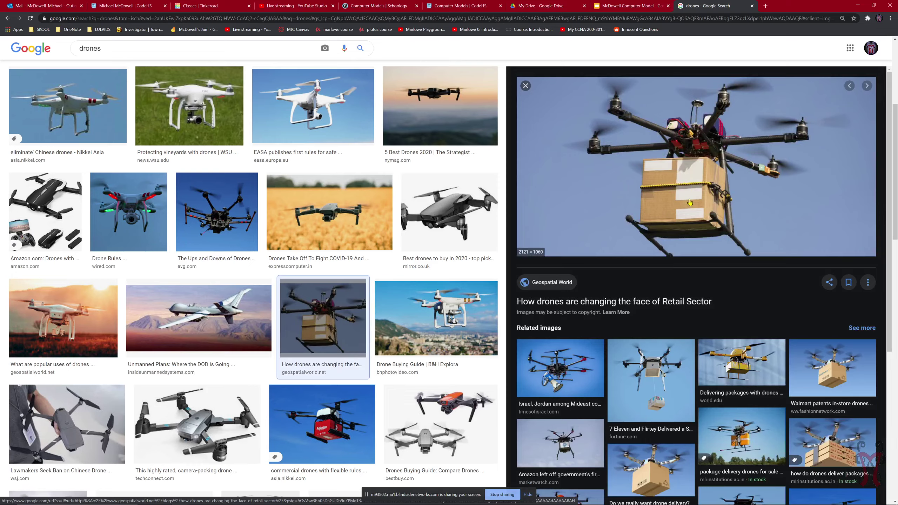
key("Left")
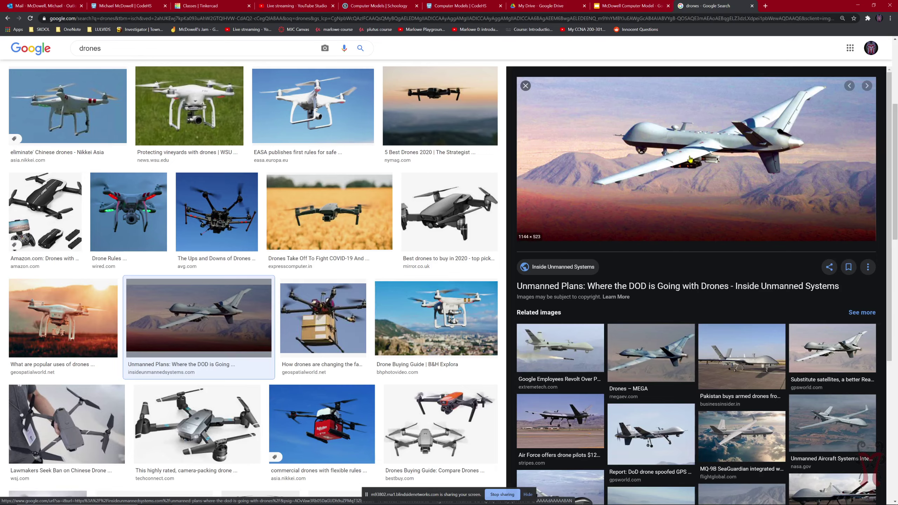
scroll(712, 143, "up", 3)
scroll(711, 166, "up", 3)
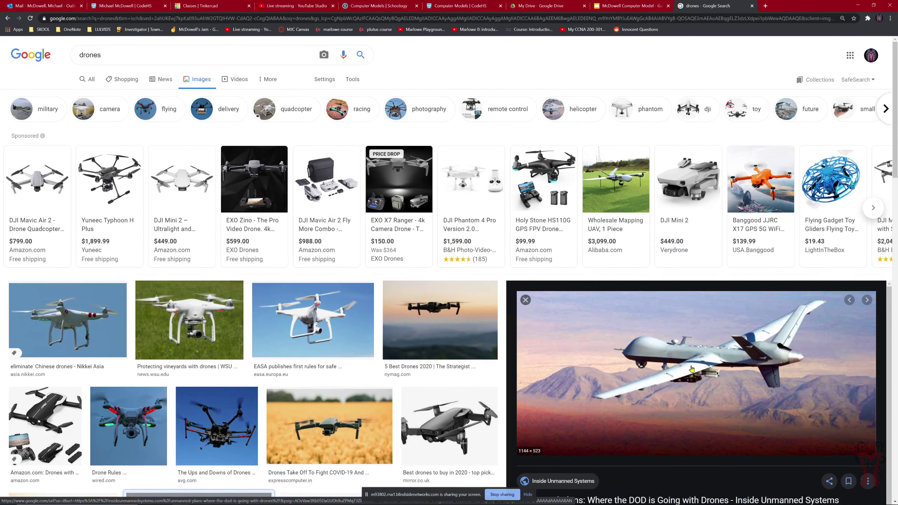
scroll(505, 368, "down", 3)
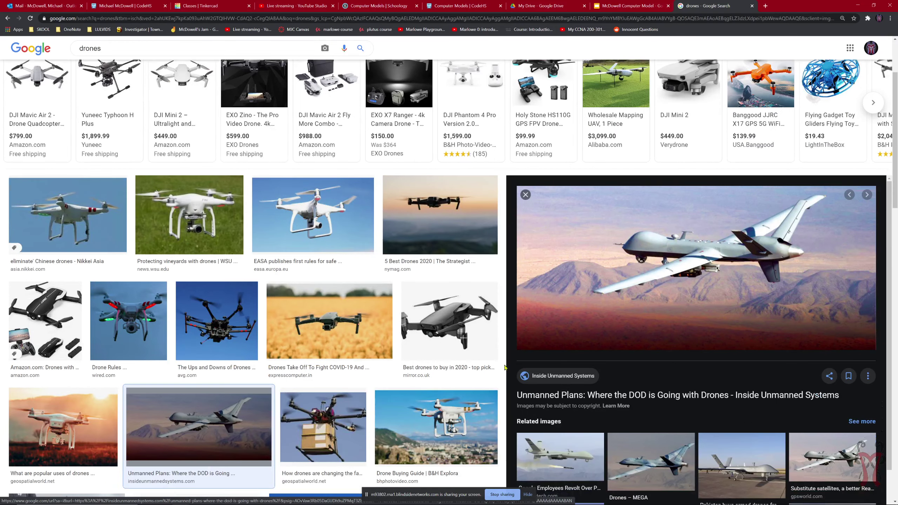
scroll(505, 369, "up", 3)
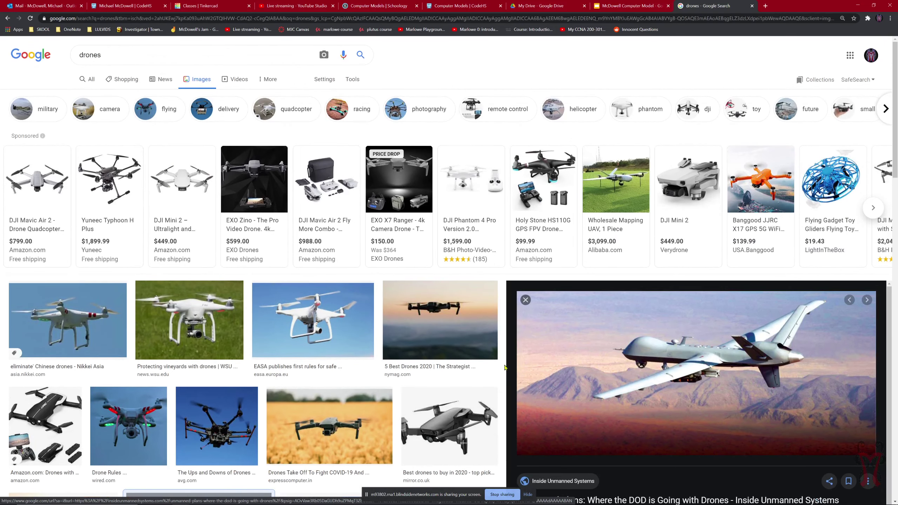
left_click_drag(178, 54, 83, 56)
Step: Search images for 'nsa headquarters' and preview the NSA headquarters photo-leaks image
left_click(164, 50)
key("ctrl+a")
key("BackSpace")
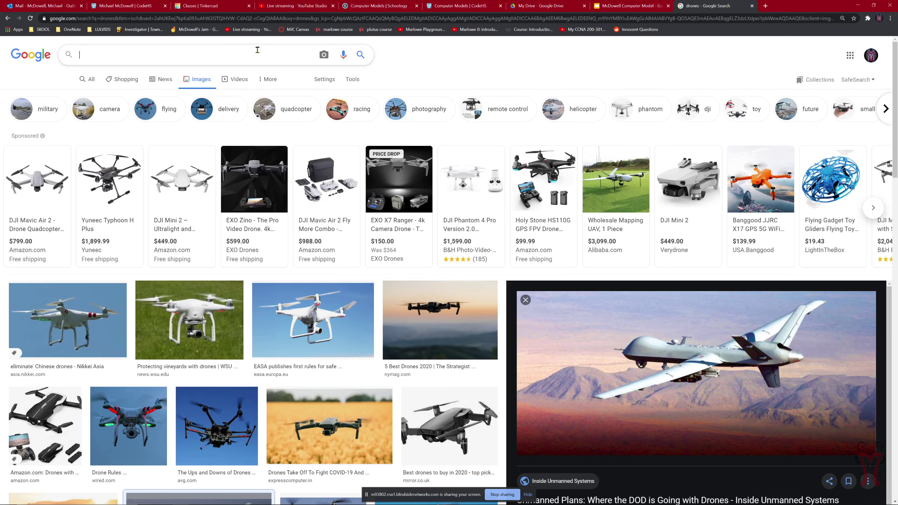
type("nsa ")
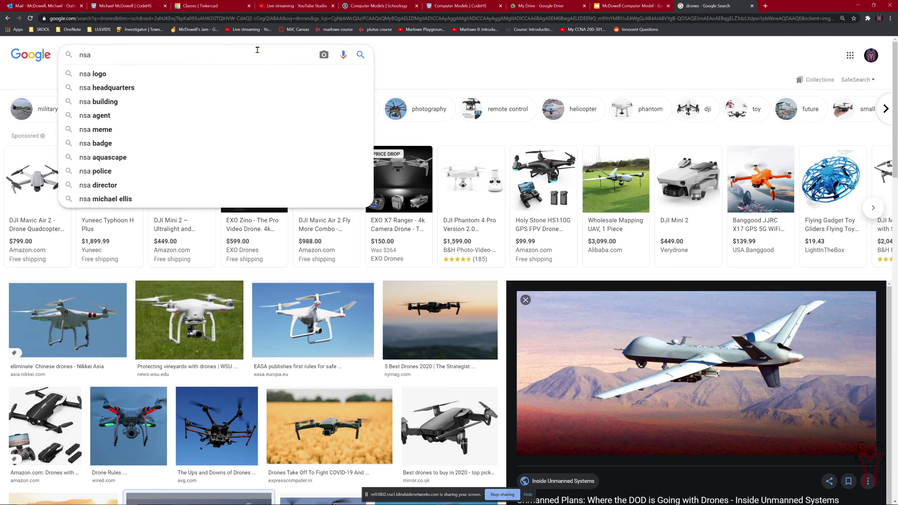
type("head")
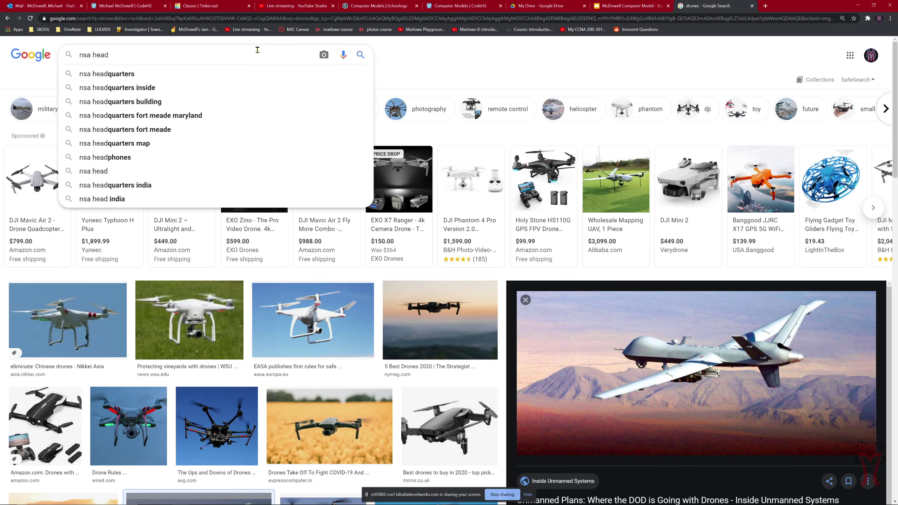
key("Tab")
key("Tab")
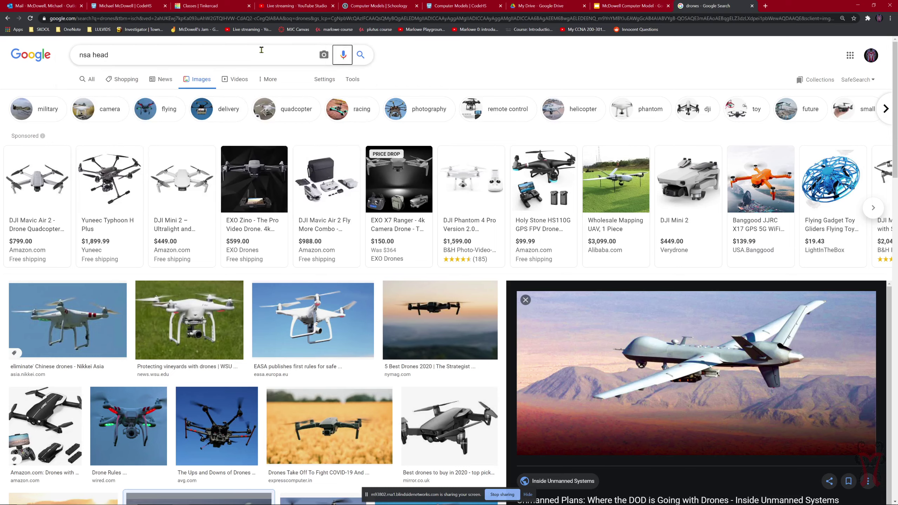
left_click(186, 56)
type("quarters")
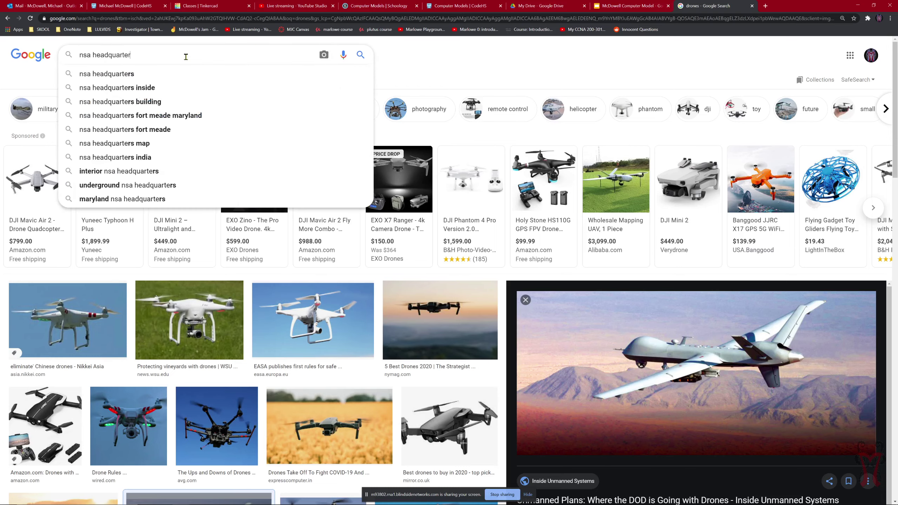
key("Return")
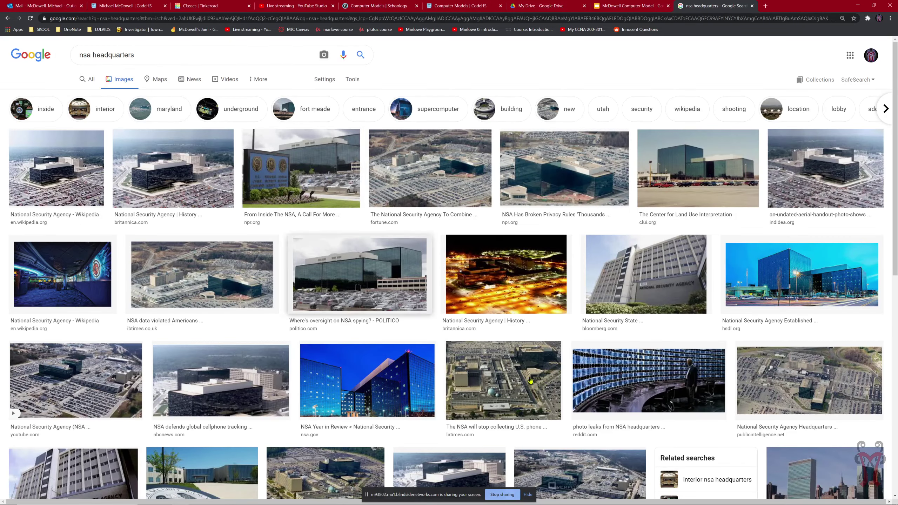
left_click(650, 396)
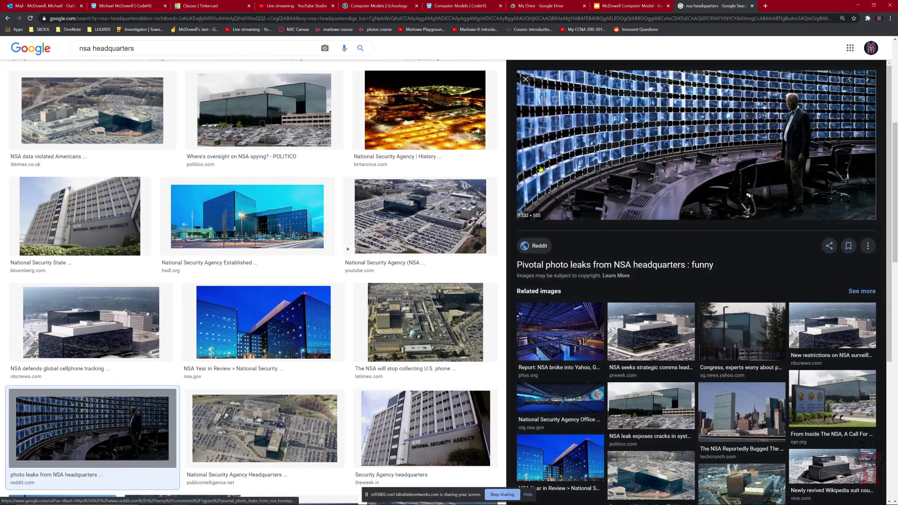
scroll(638, 155, "up", 3)
scroll(388, 232, "up", 5)
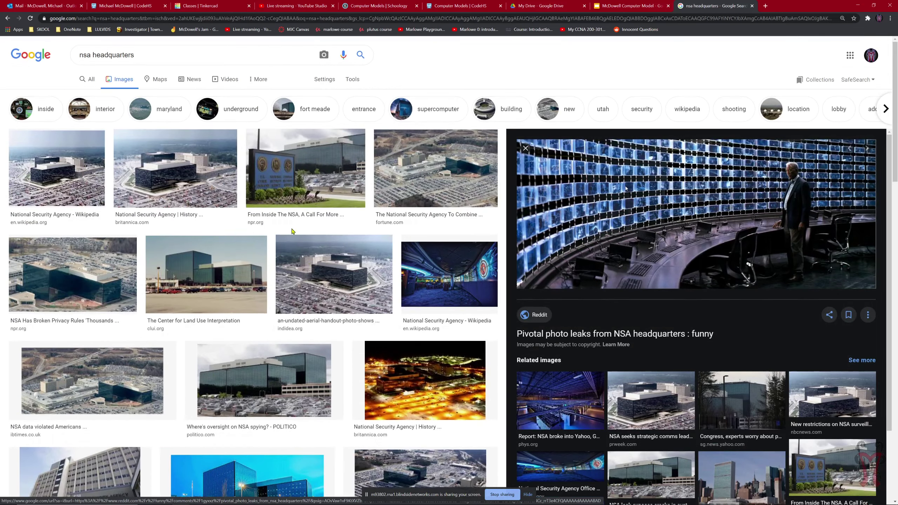
Step: Search 'quantum computer' images, preview New Scientist, CNET and The Conversation photos, then clear the query
left_click(150, 55)
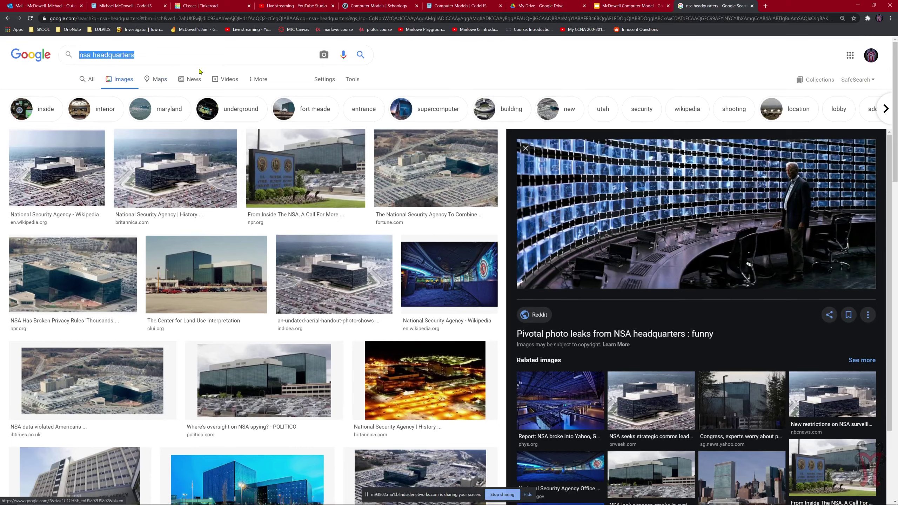
type("qua")
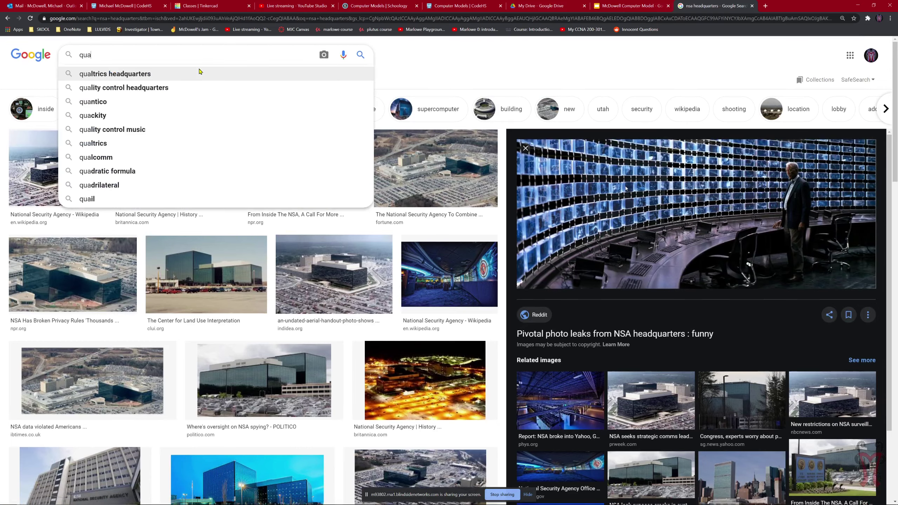
type("ntum computer")
key("Return")
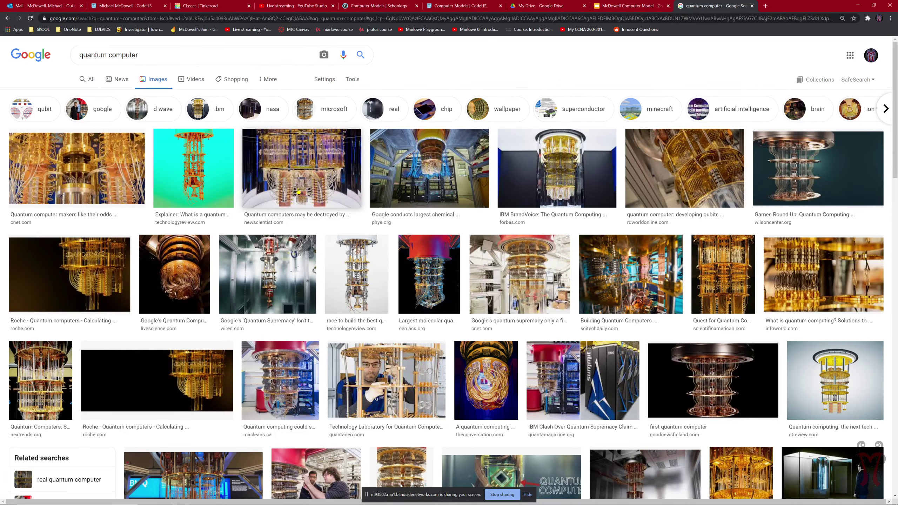
left_click(302, 181)
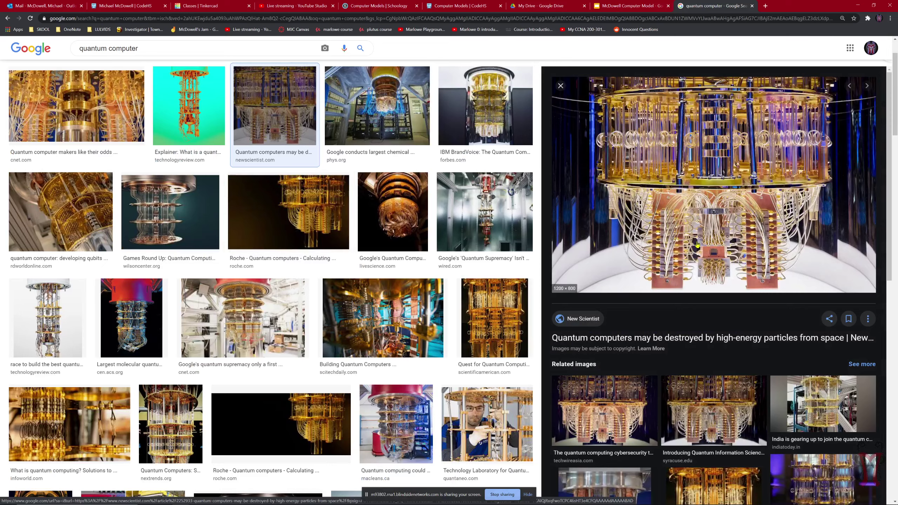
left_click(227, 323)
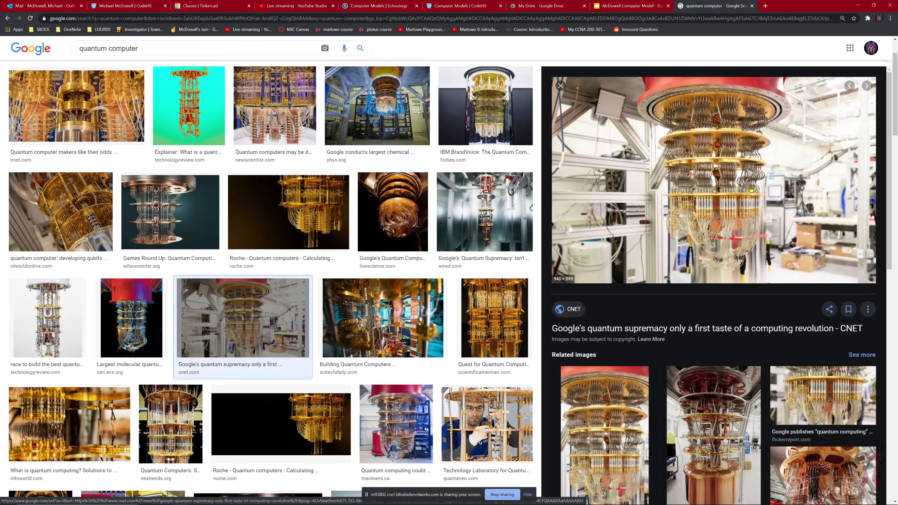
scroll(423, 229, "down", 3)
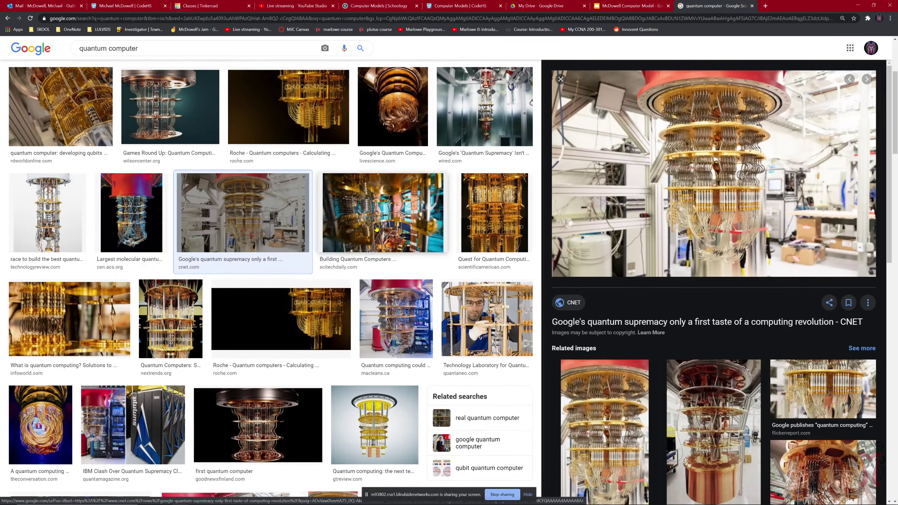
left_click(40, 425)
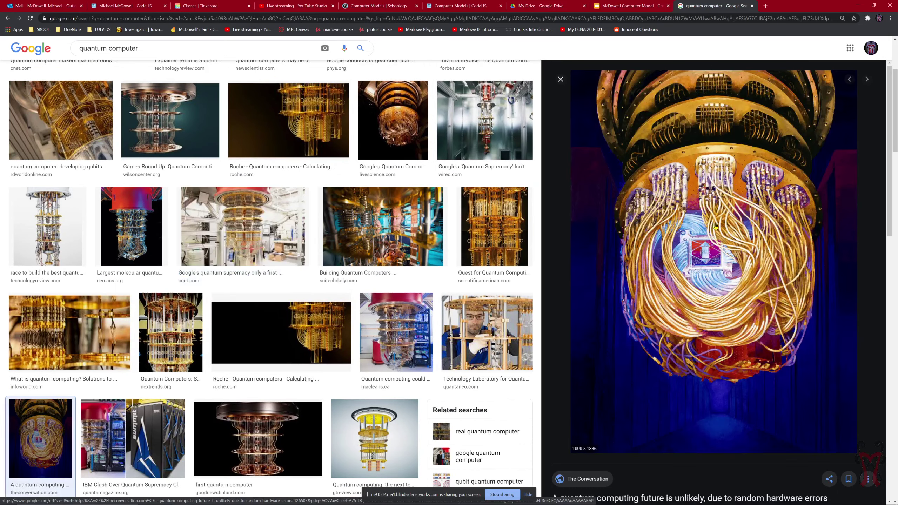
scroll(267, 122, "up", 5)
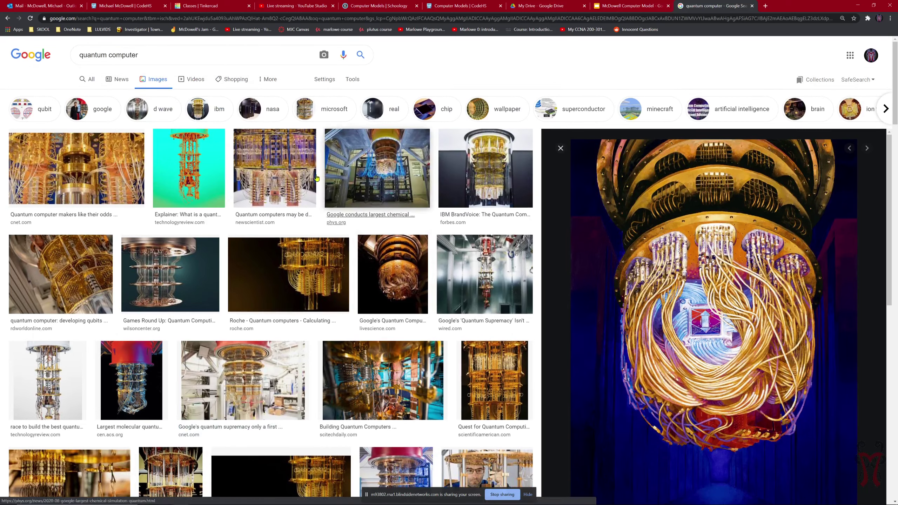
triple_click(155, 54)
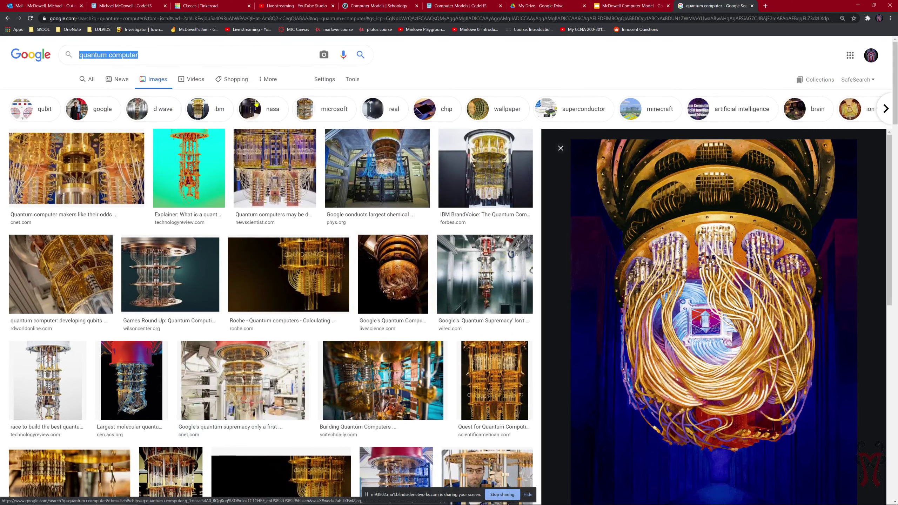
key("BackSpace")
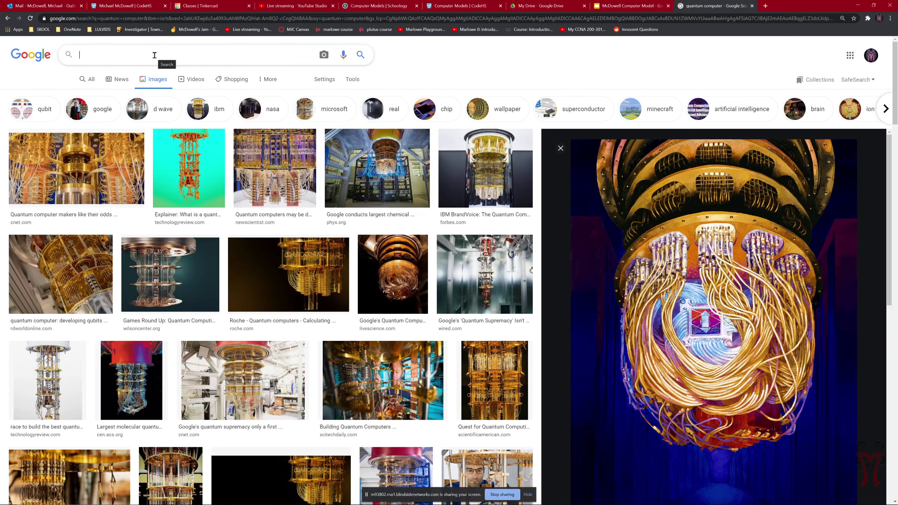
Step: Search images for 'playstation 5', browse the results, then clear the query
type("playstation ")
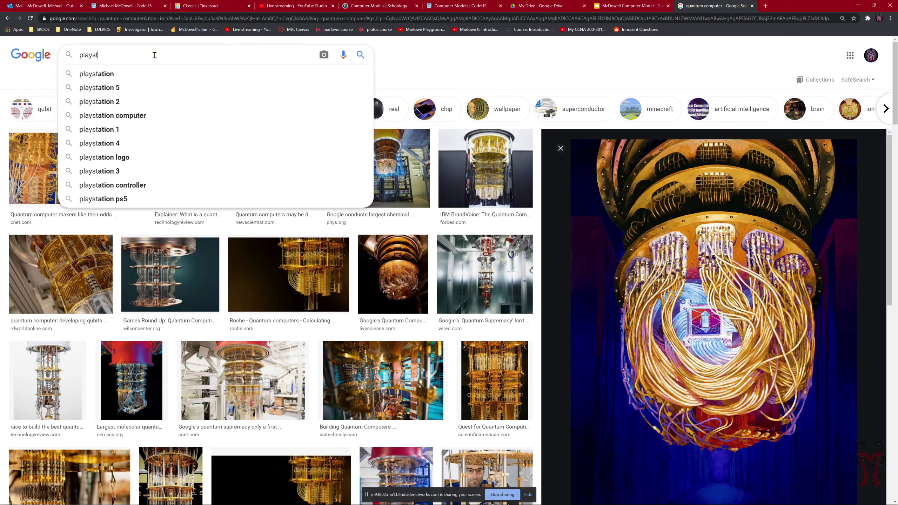
type("5")
key("Return")
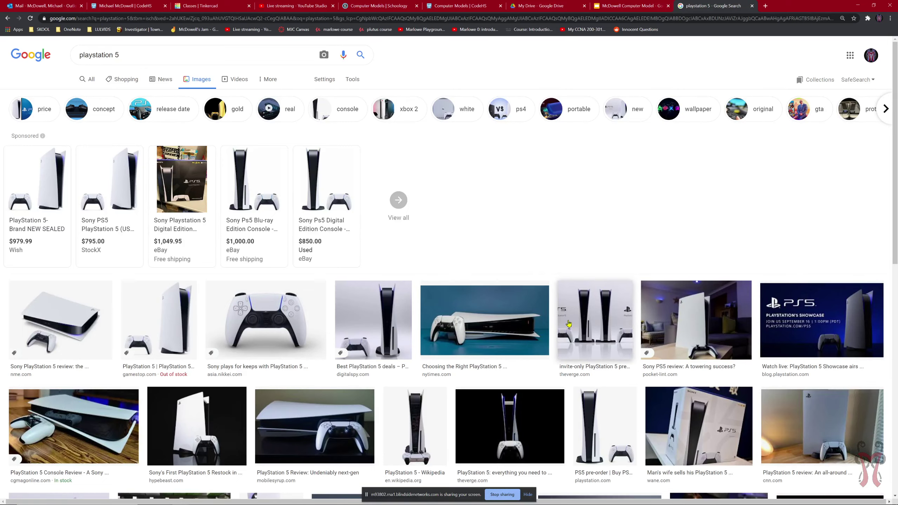
scroll(600, 311, "down", 3)
scroll(590, 207, "down", 1)
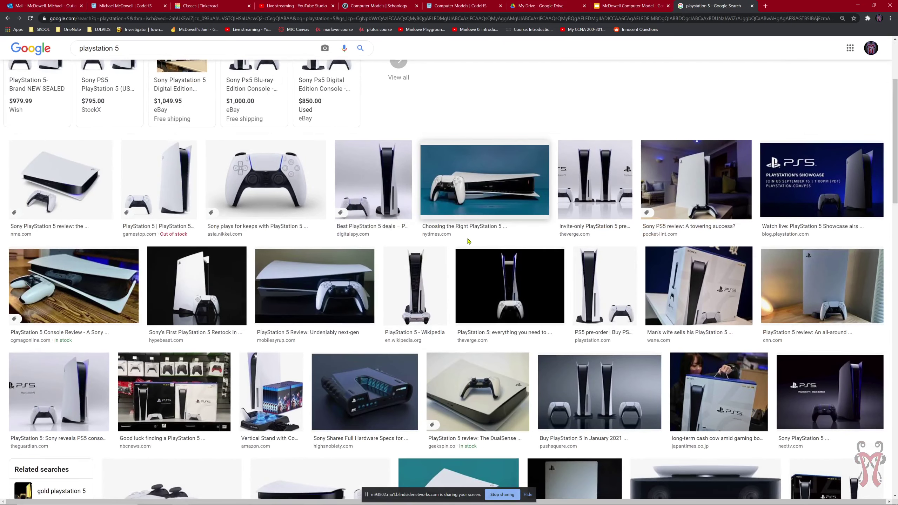
scroll(468, 241, "up", 4)
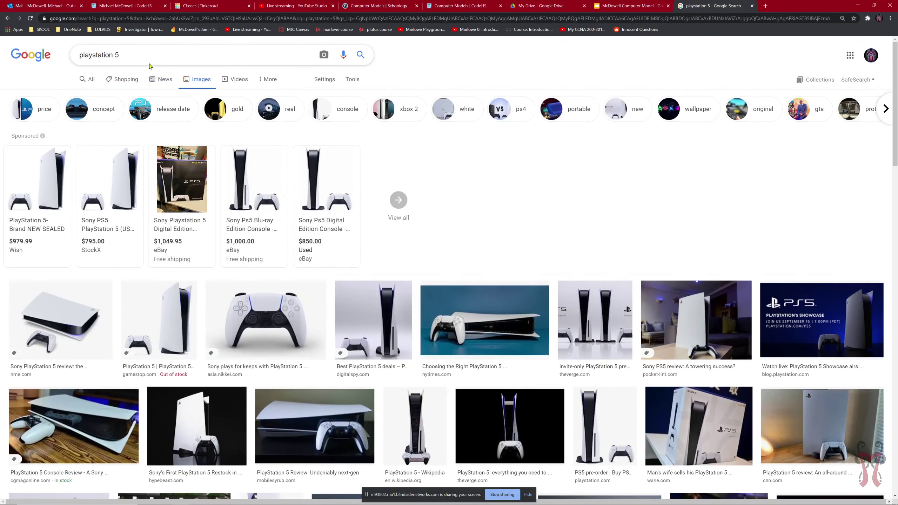
left_click(148, 62)
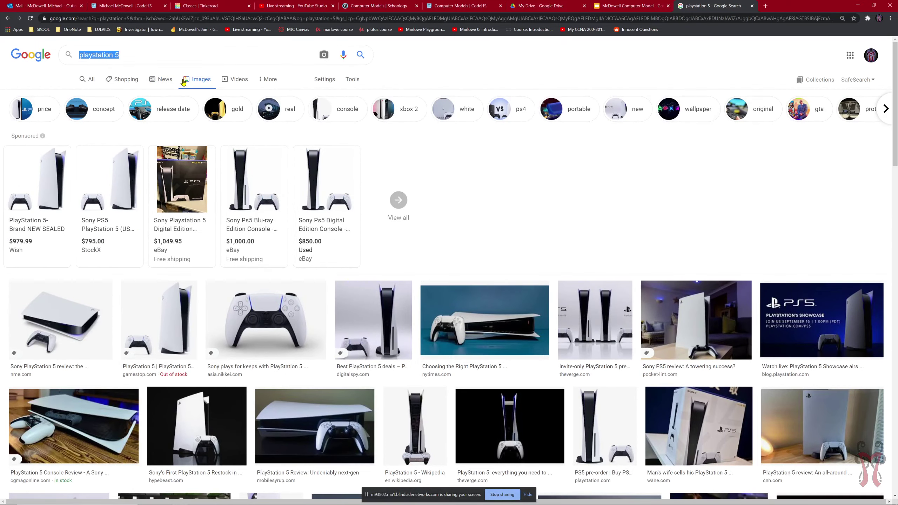
key("BackSpace")
Step: Search images for 'bci newell', then for the 'brain computer interface' suggestion
type("b")
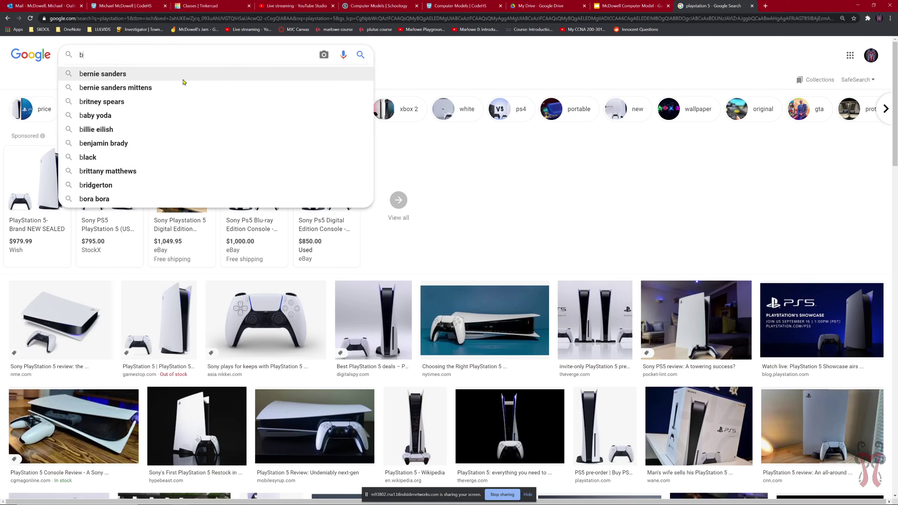
type("ci n")
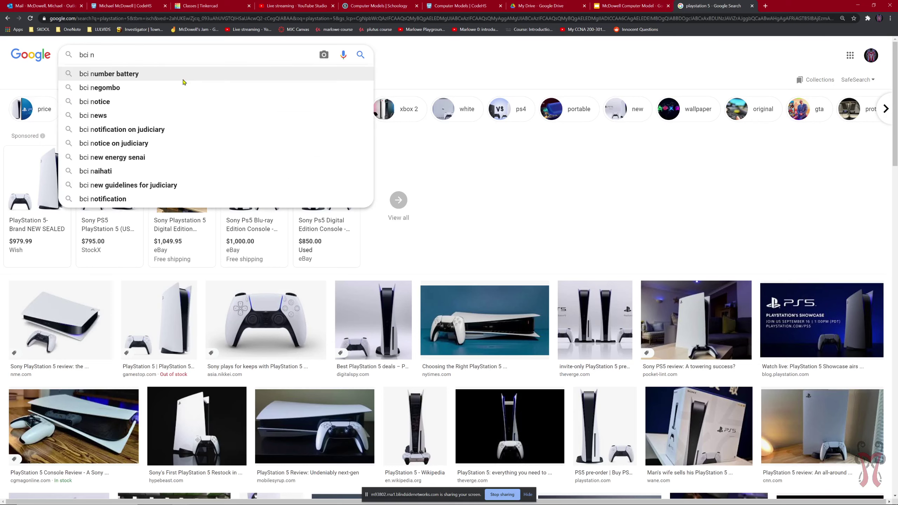
type("ewell")
key("Return")
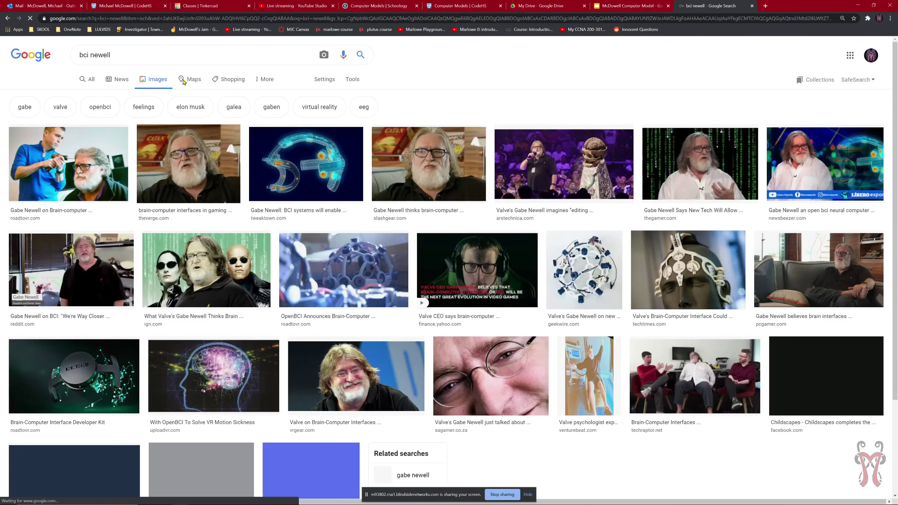
left_click_drag(161, 57, 81, 58)
type("b")
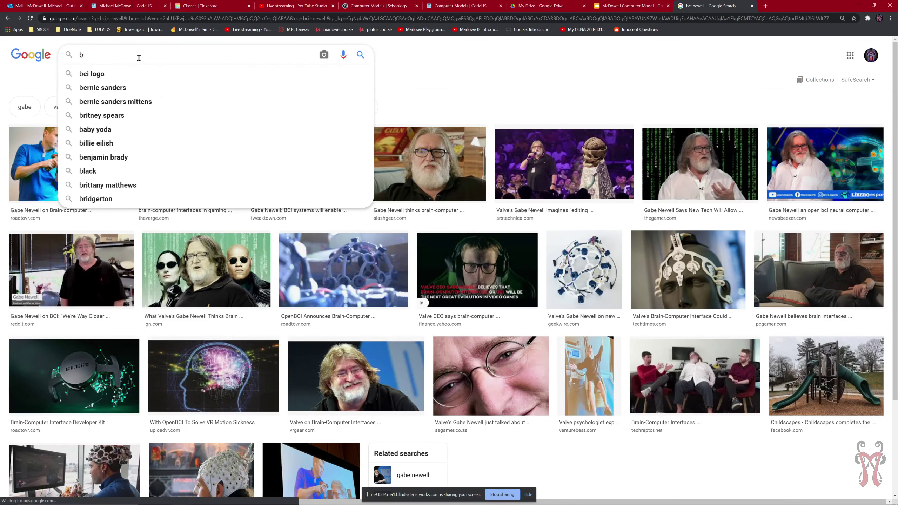
type("rain com")
key("Down")
key("Return")
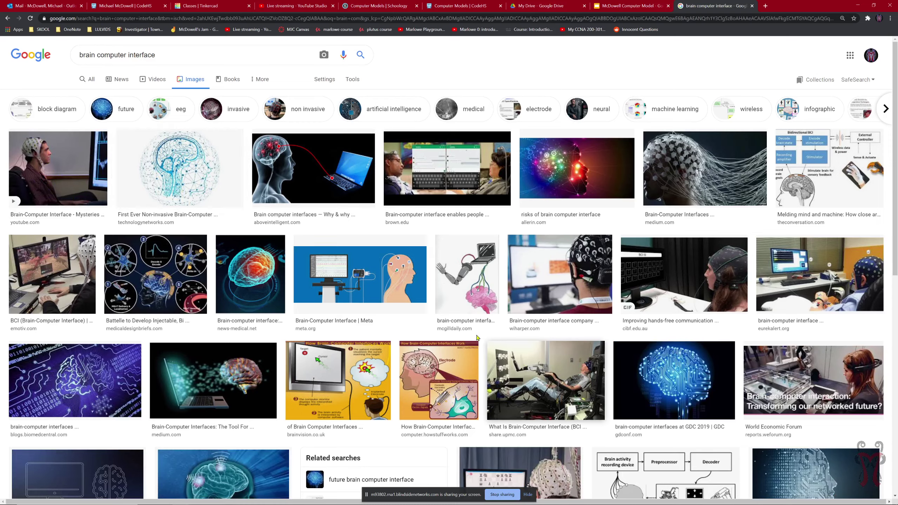
left_click_drag(165, 55, 54, 50)
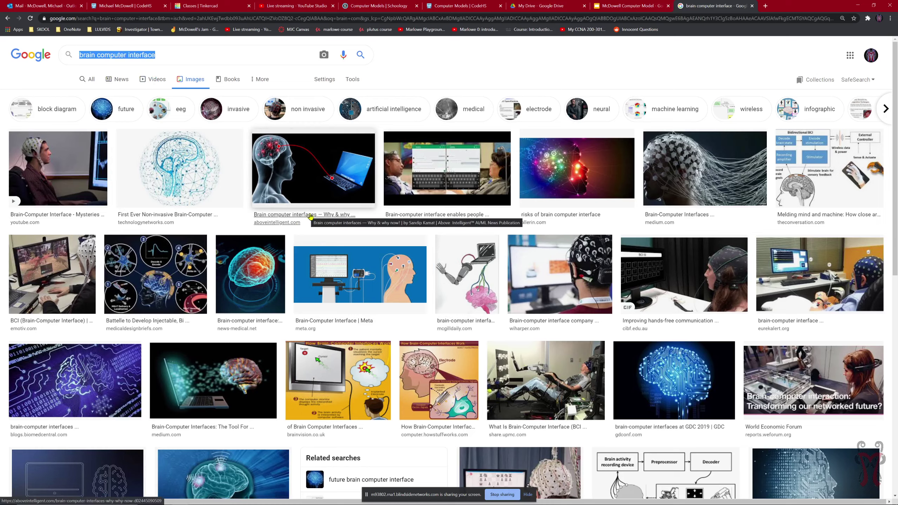
Step: Clear the search, return to the slides, and select 'Sofia the' in the body text
key("BackSpace")
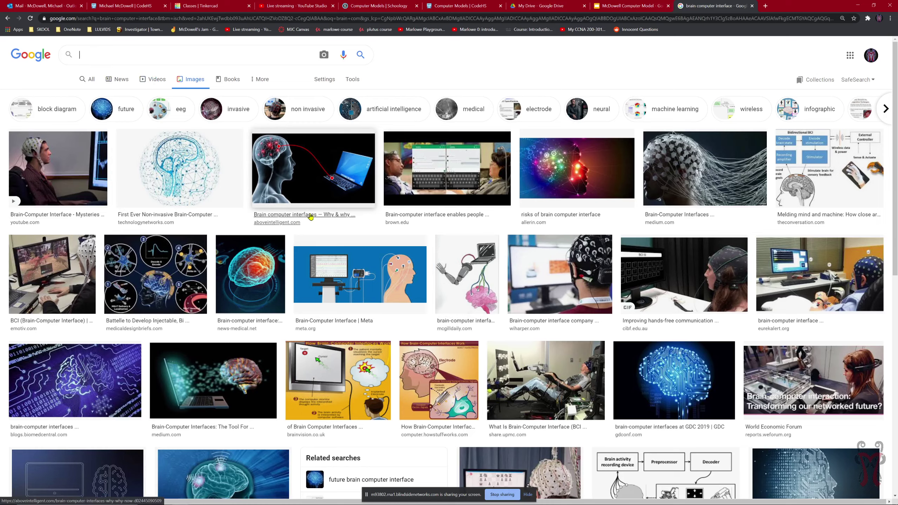
key("ctrl+shift+Tab")
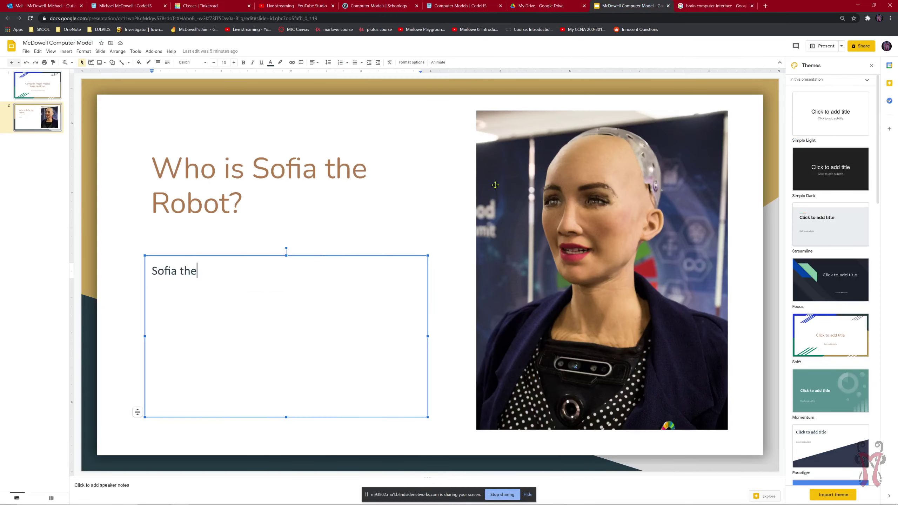
left_click_drag(224, 271, 146, 265)
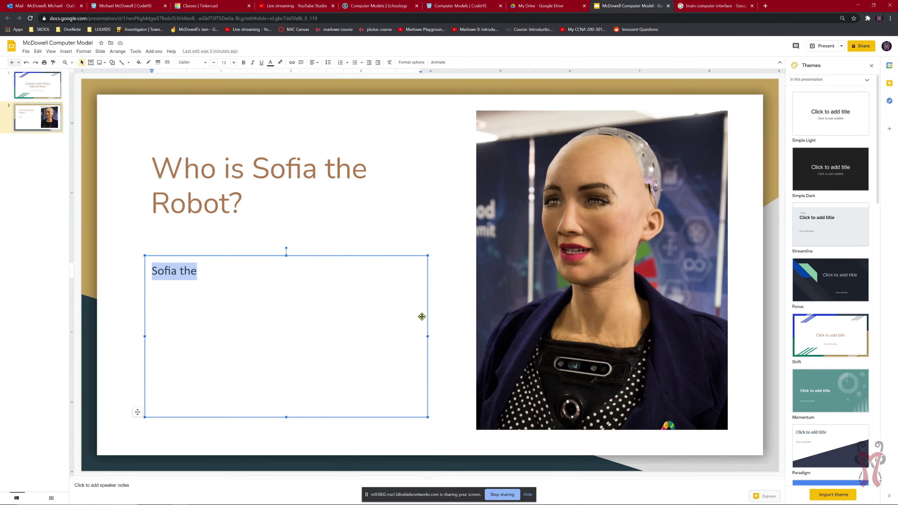
Step: Open the CodeHS Computer Models assignment instructions
left_click(113, 5)
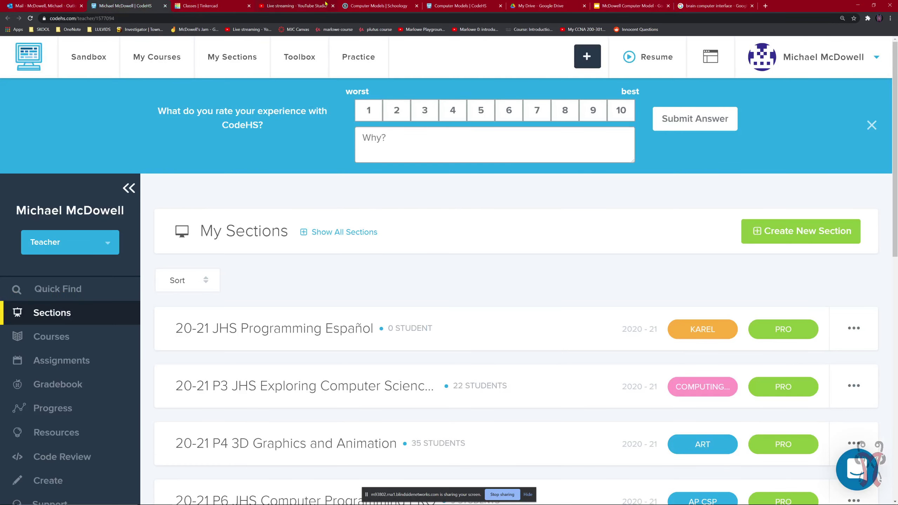
left_click(460, 6)
scroll(475, 289, "up", 6)
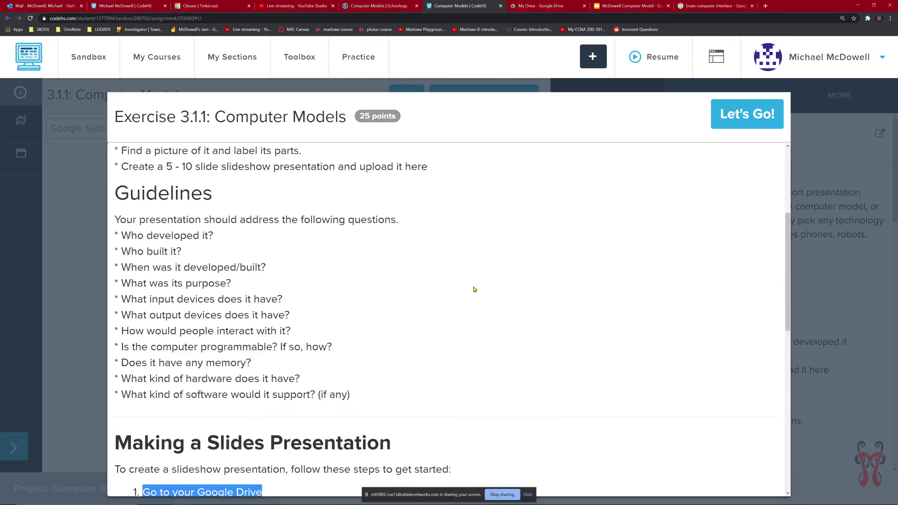
scroll(470, 288, "up", 1)
scroll(137, 280, "down", 1)
Step: Highlight each research question: developer, builder, date, purpose, I/O, interaction, programmability, memory, hardware, software
left_click_drag(121, 269, 213, 271)
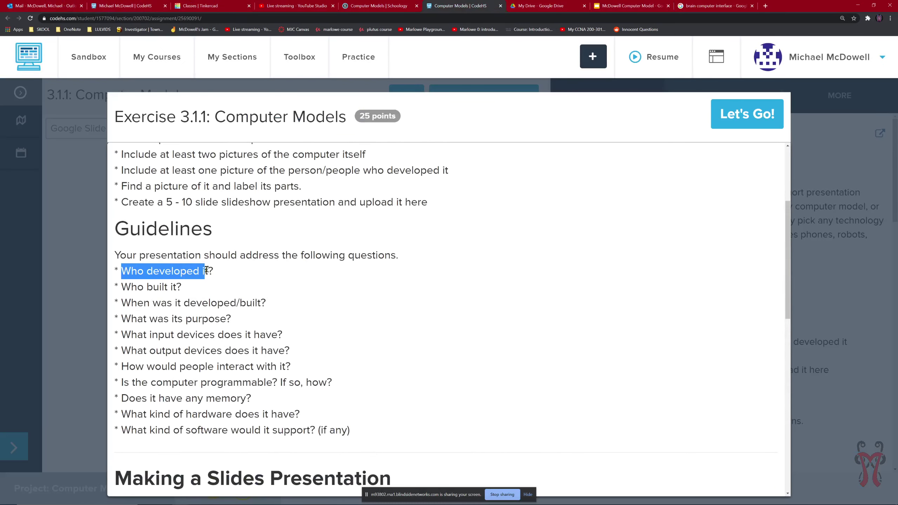
left_click_drag(123, 288, 194, 296)
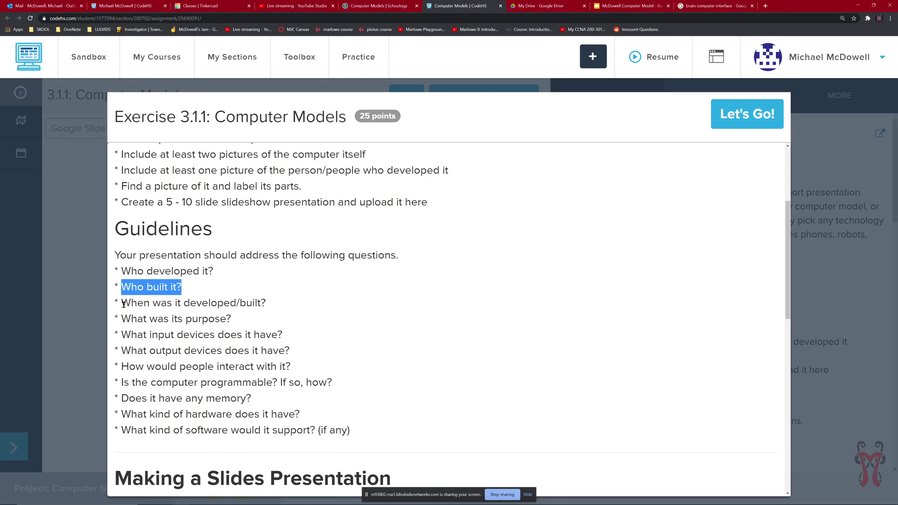
left_click_drag(123, 304, 287, 296)
left_click_drag(119, 320, 276, 302)
left_click_drag(121, 335, 282, 335)
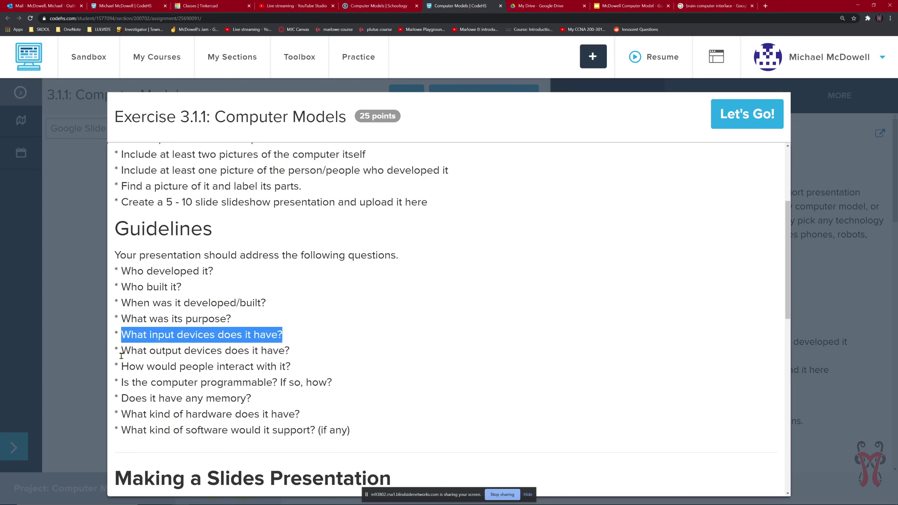
left_click_drag(121, 355, 296, 354)
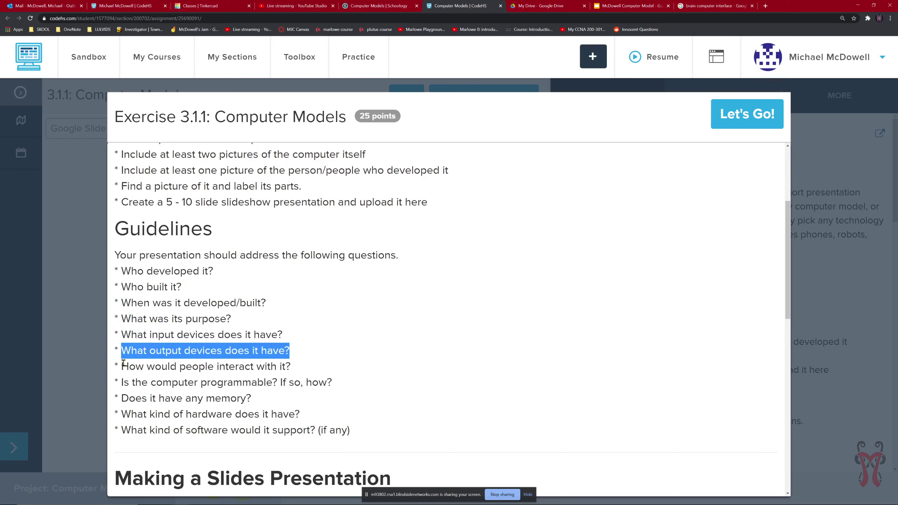
left_click_drag(123, 366, 340, 367)
left_click_drag(121, 383, 336, 387)
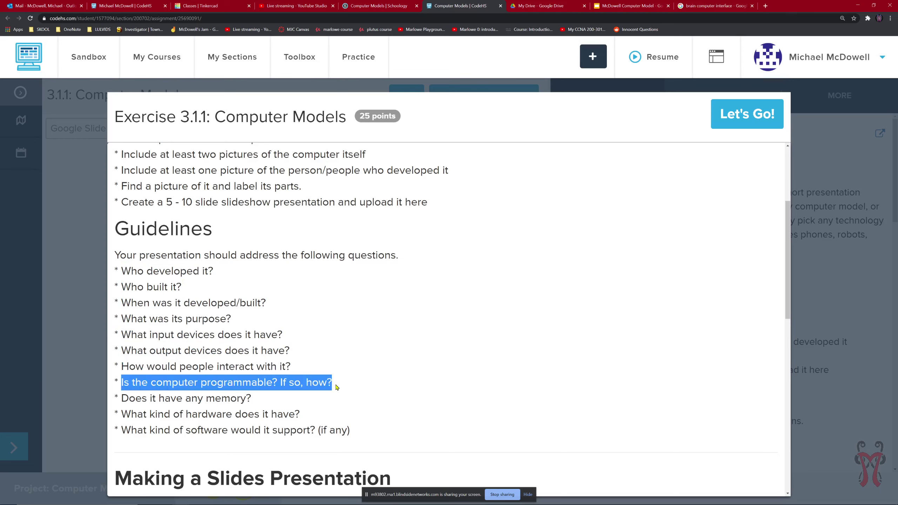
left_click_drag(121, 399, 271, 406)
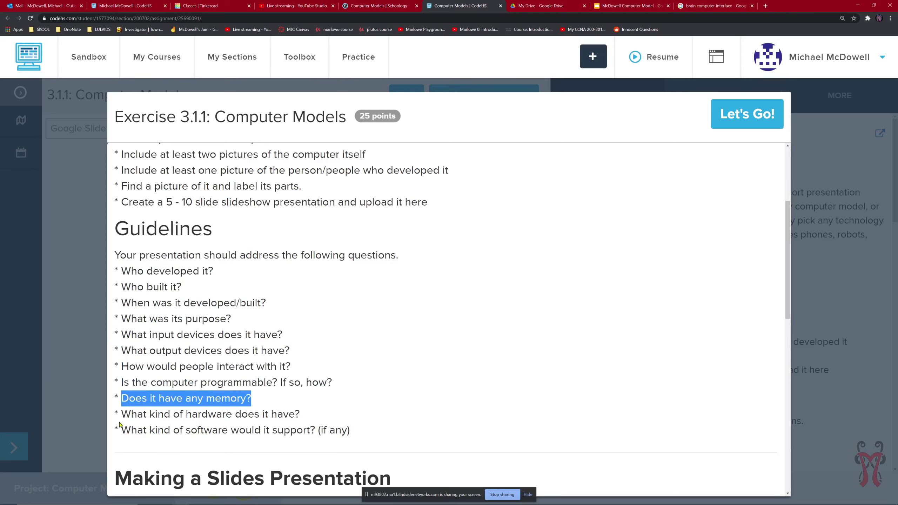
left_click_drag(125, 412, 307, 421)
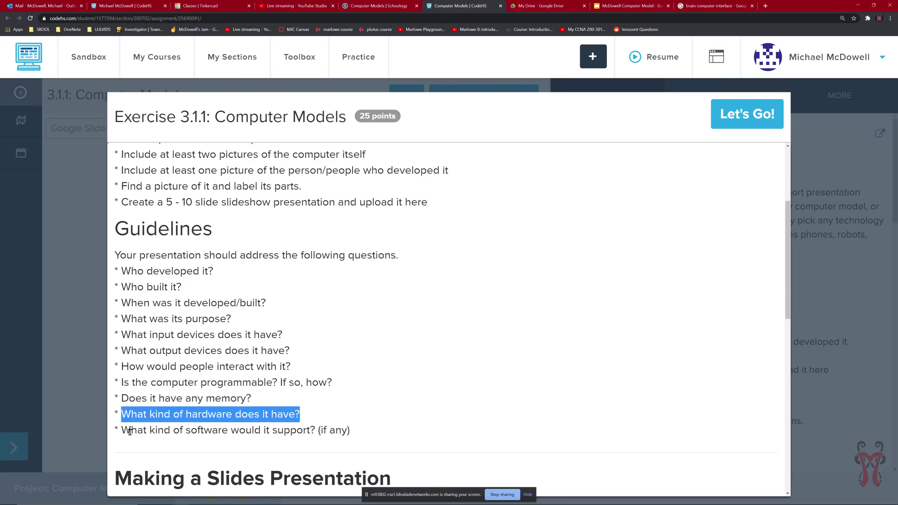
left_click_drag(131, 431, 411, 431)
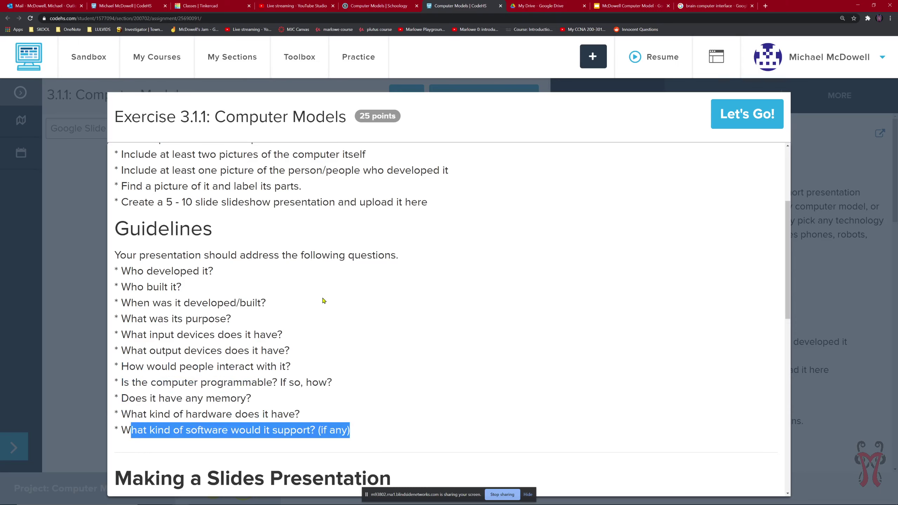
Step: Read down to the sharing-permission steps and return to the Sofia slide deck
scroll(323, 300, "down", 6)
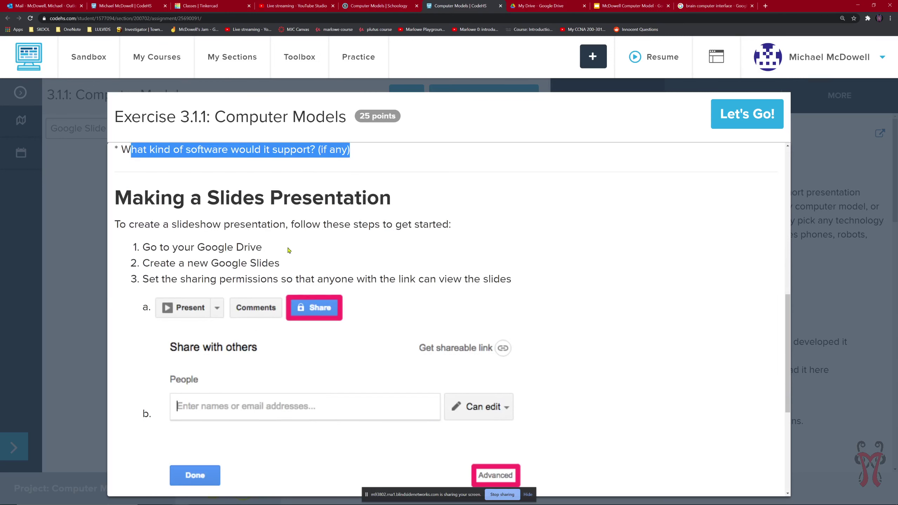
scroll(273, 249, "down", 2)
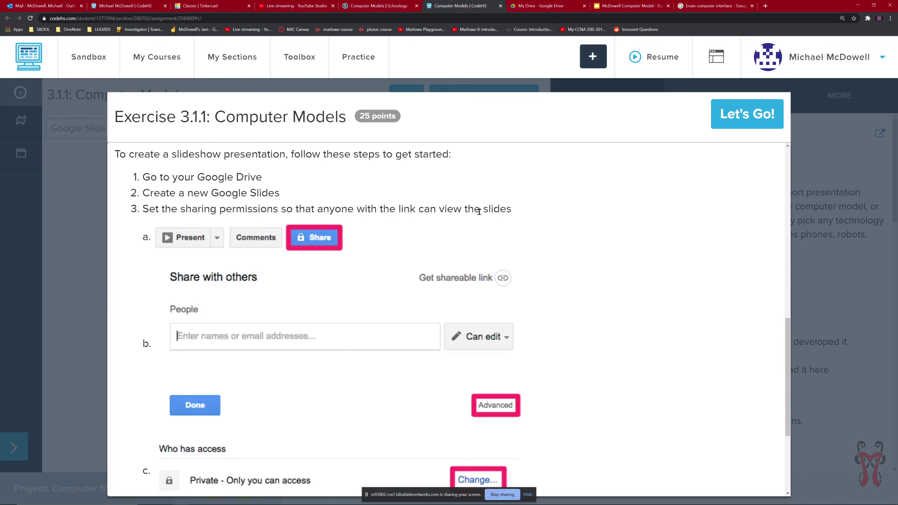
left_click(620, 4)
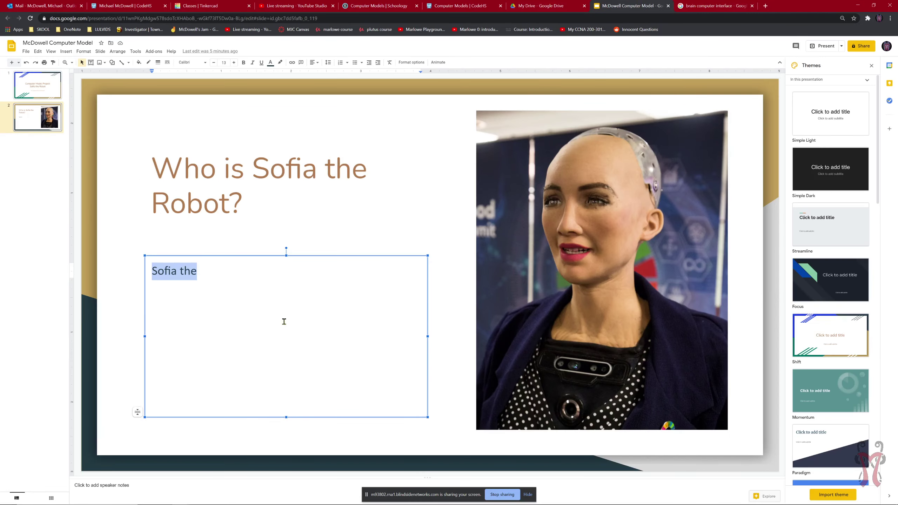
Step: Change slide 2's body text to 'Sofia Details'
left_click(186, 275)
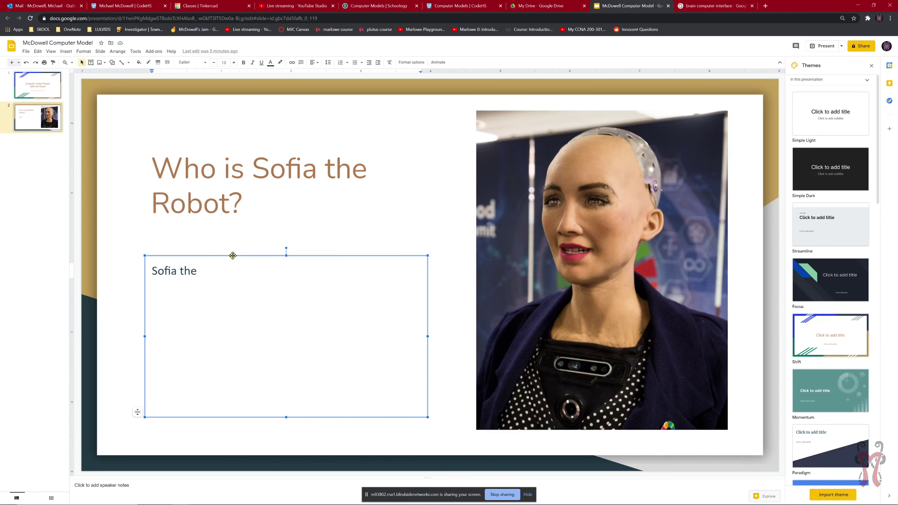
key("BackSpace")
key("BackSpace")
key("BackSpace")
key("BackSpace")
type("Details")
Step: Add two blank slides, 3 and 4, after slide 2, then return to slide 2
right_click(38, 120)
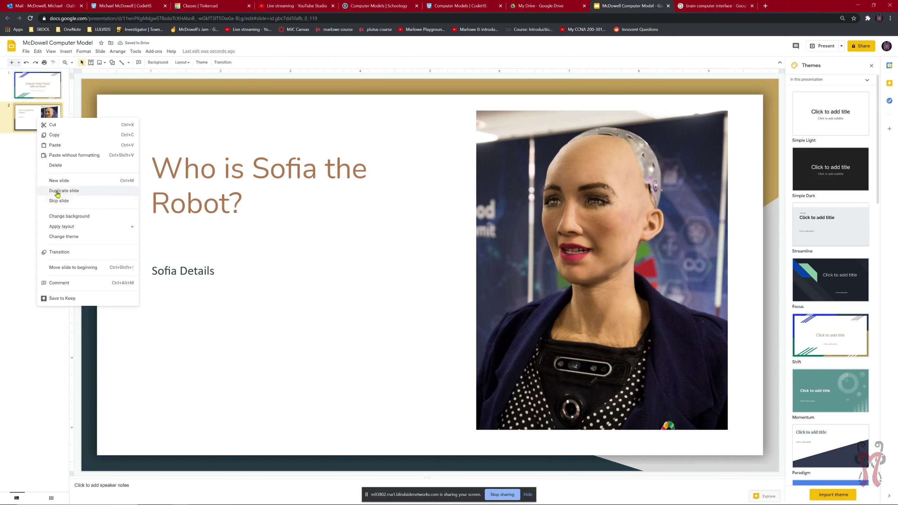
left_click(71, 181)
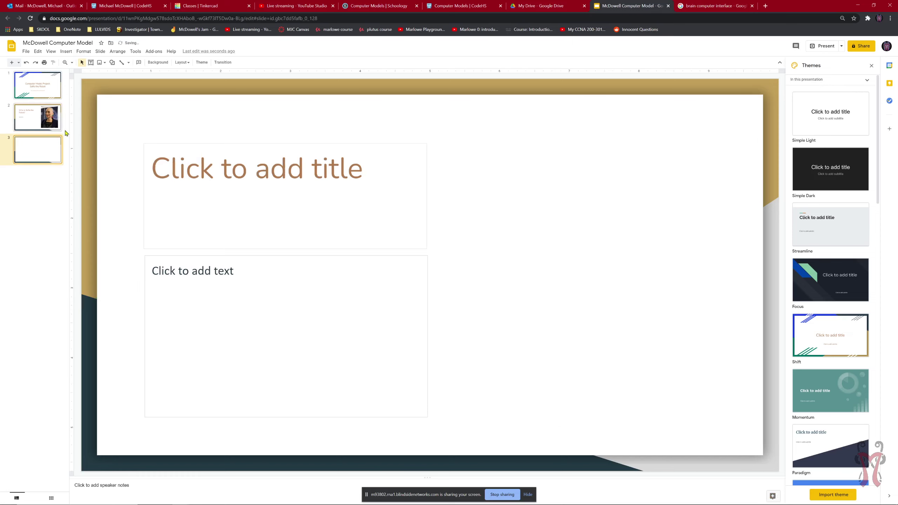
left_click(59, 128)
left_click(48, 144)
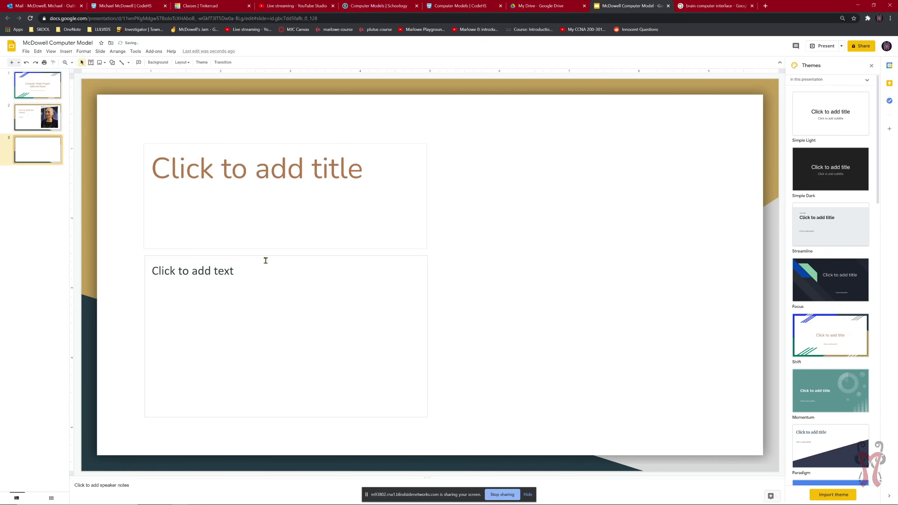
right_click(23, 141)
left_click(50, 201)
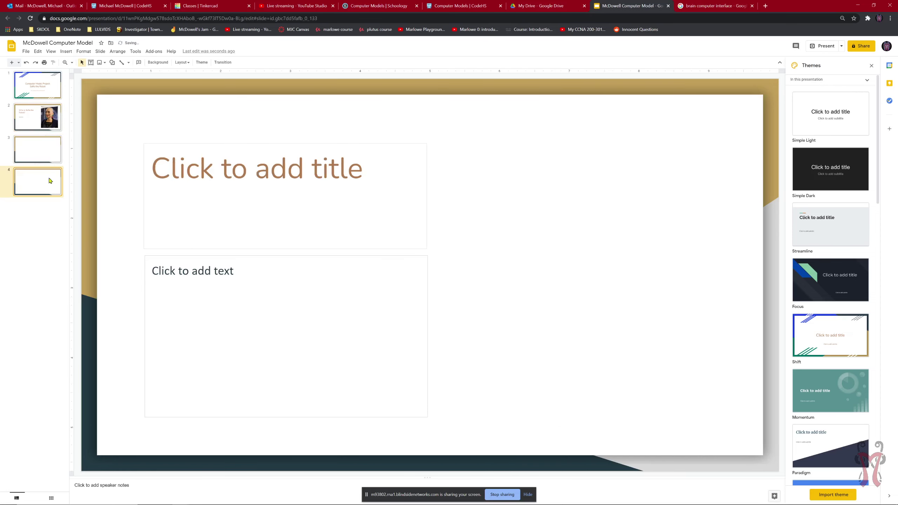
left_click(40, 145)
left_click(38, 175)
left_click(39, 149)
left_click(41, 127)
Step: Return to the CodeHS Exercise 3.1.1 instructions, scrolled up to the Guidelines questions
left_click(541, 5)
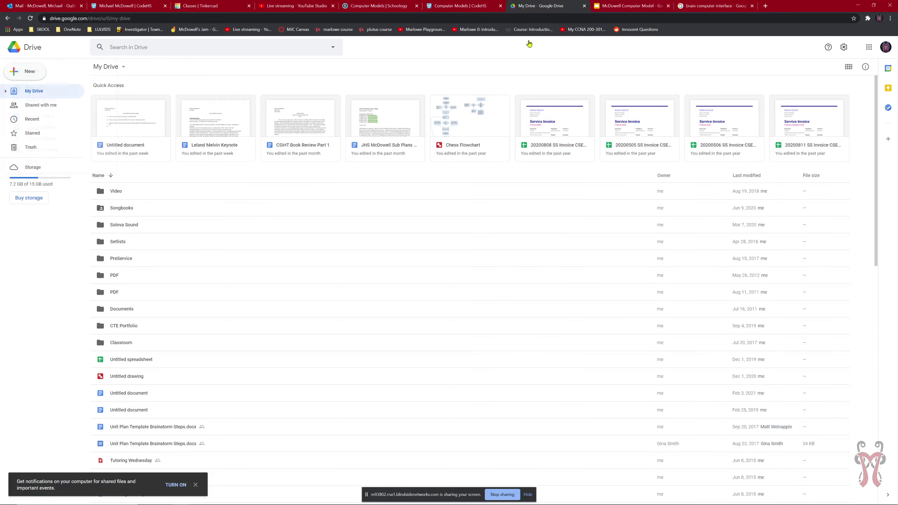
left_click(456, 5)
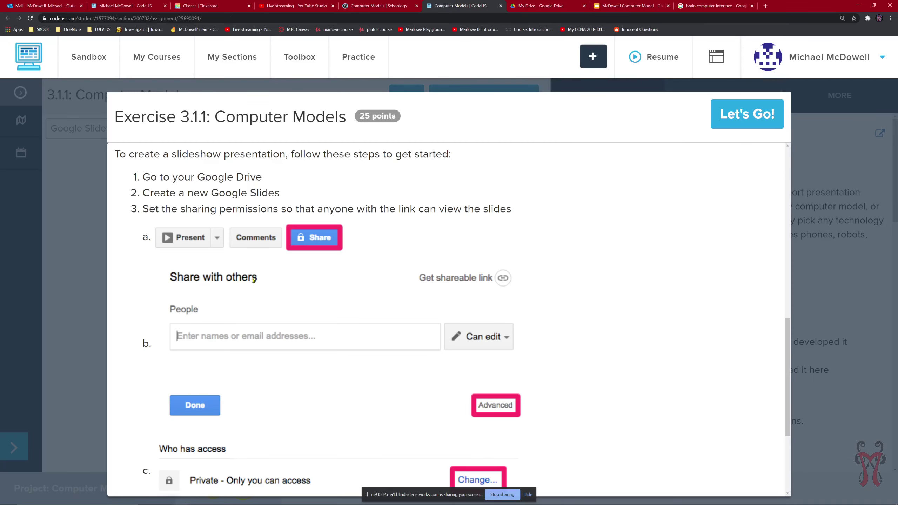
scroll(262, 247, "up", 10)
scroll(257, 290, "up", 1)
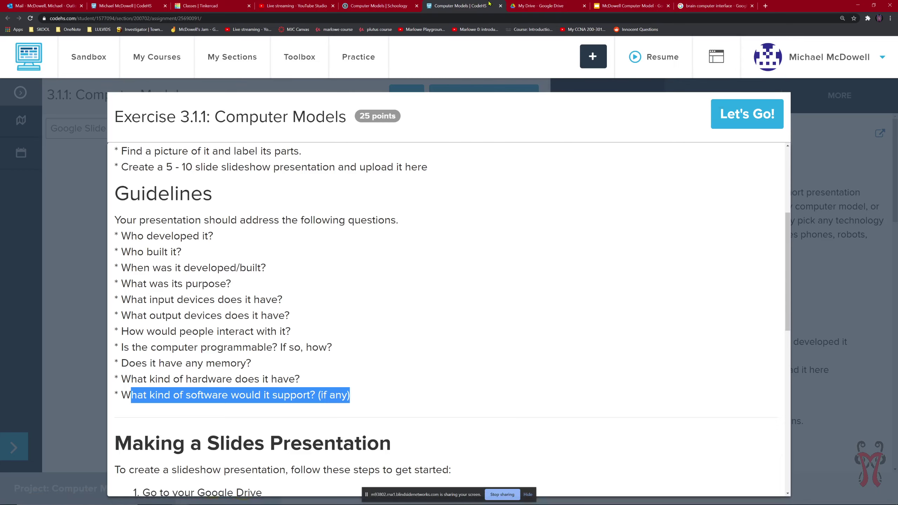
Step: Title slide 3 'Who developed Sofia?' and slide 4 'When was Sofia developed?'
left_click(539, 5)
left_click(623, 4)
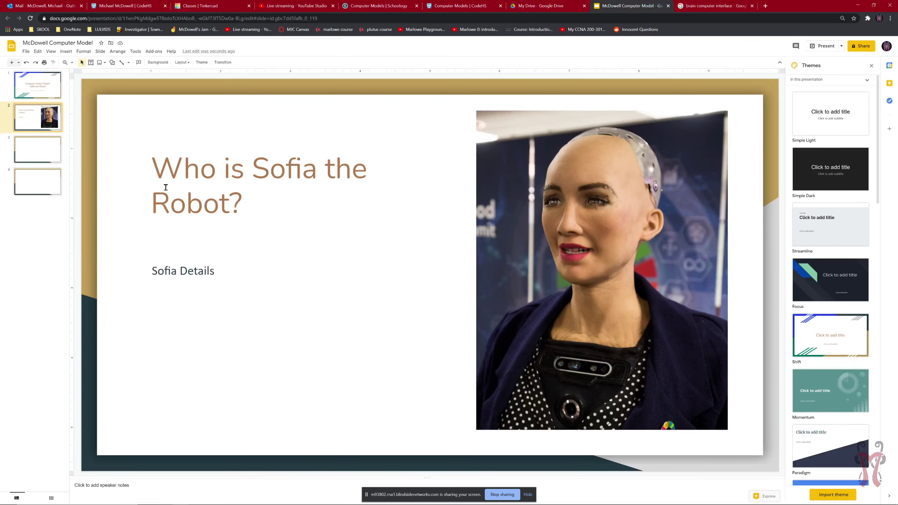
left_click(43, 142)
left_click(200, 167)
type("Who")
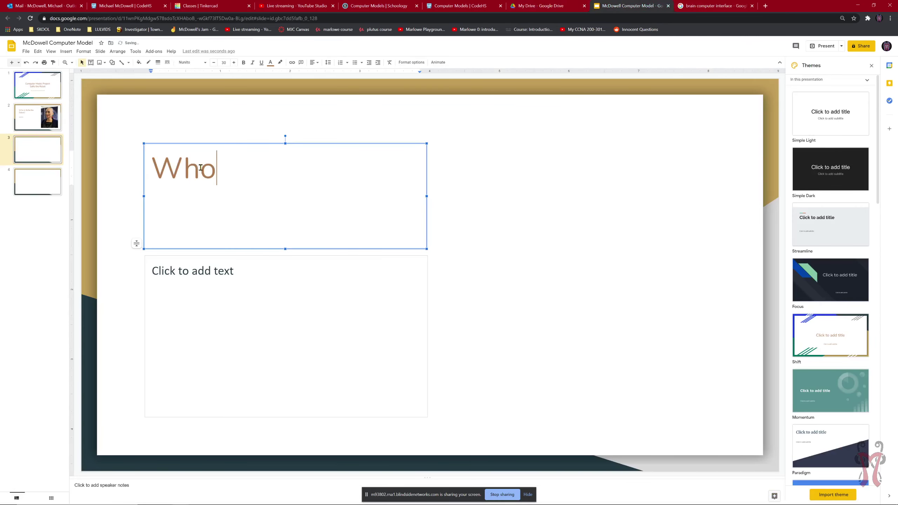
type(" developed Sofia?")
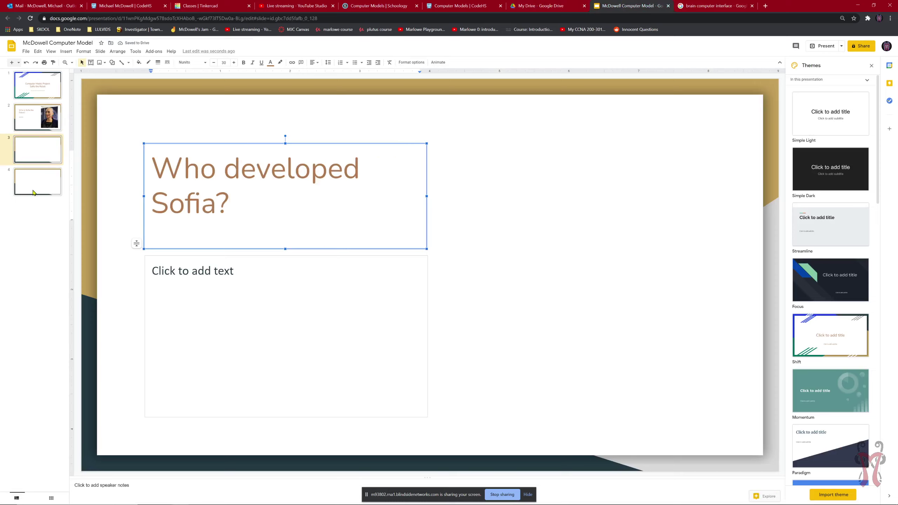
left_click(35, 194)
left_click(211, 201)
type("When was Sofia developed?")
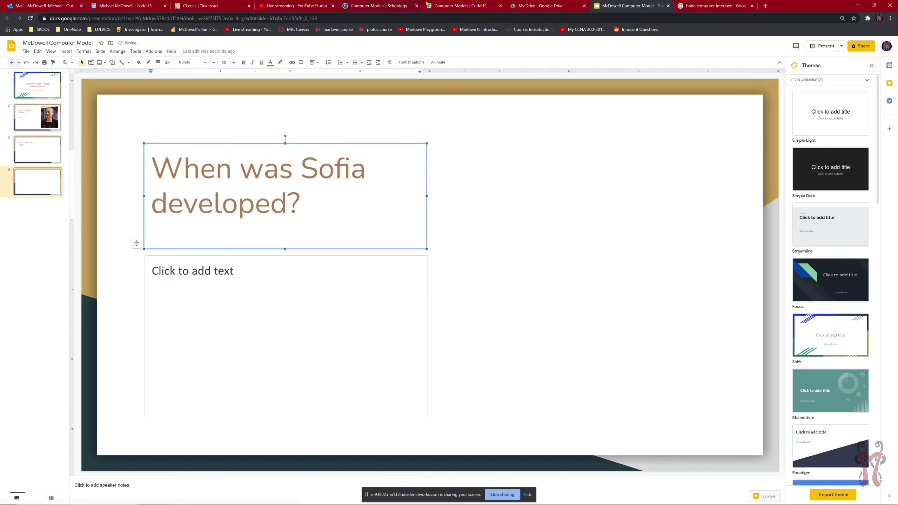
Step: Check the CodeHS questions, then add slide 5 titled 'What is Sofia's purpose?'
left_click(459, 5)
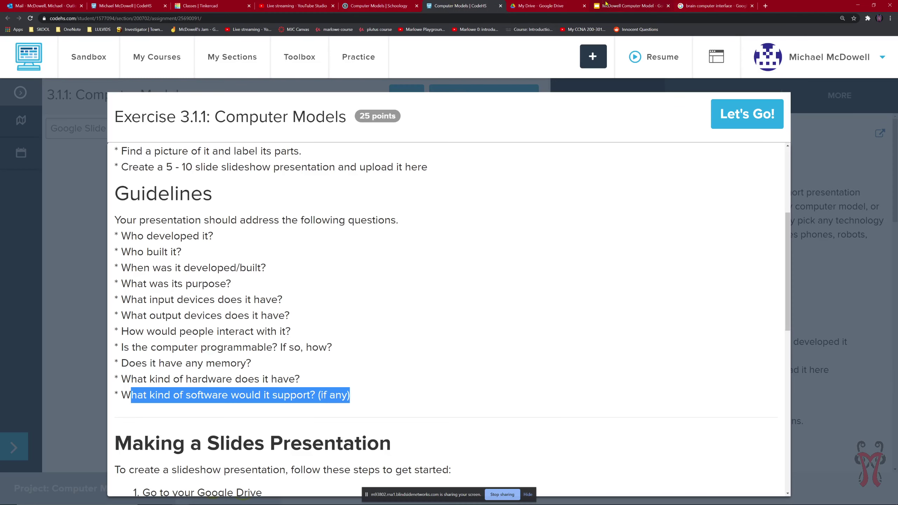
left_click(626, 5)
right_click(26, 202)
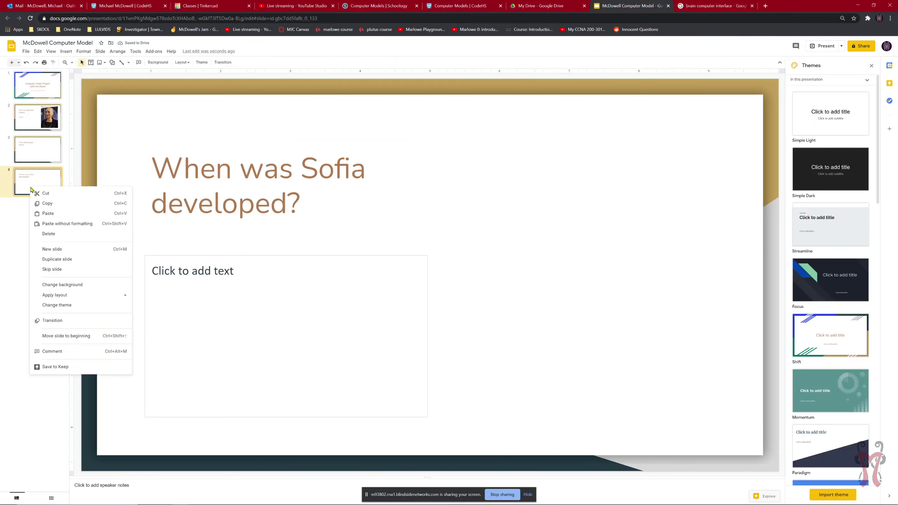
left_click(56, 251)
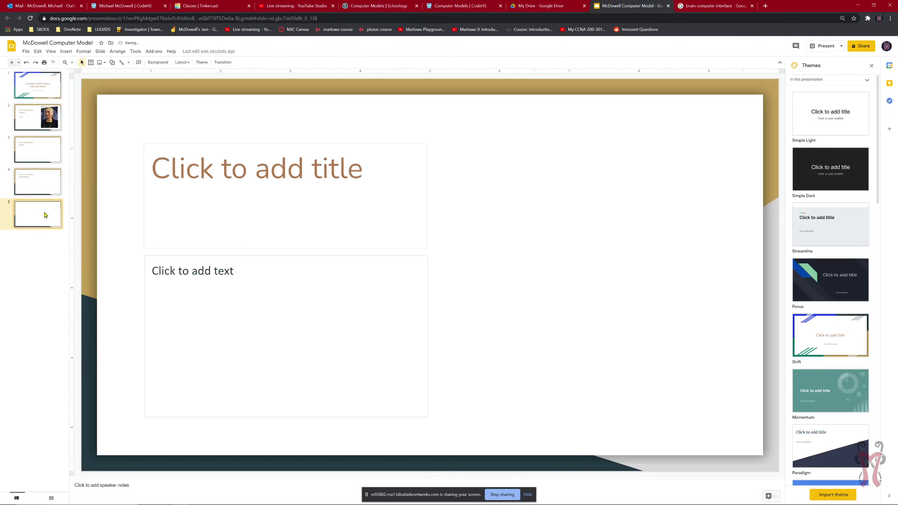
left_click(307, 206)
type("What is Sofia'")
type("s purpose?")
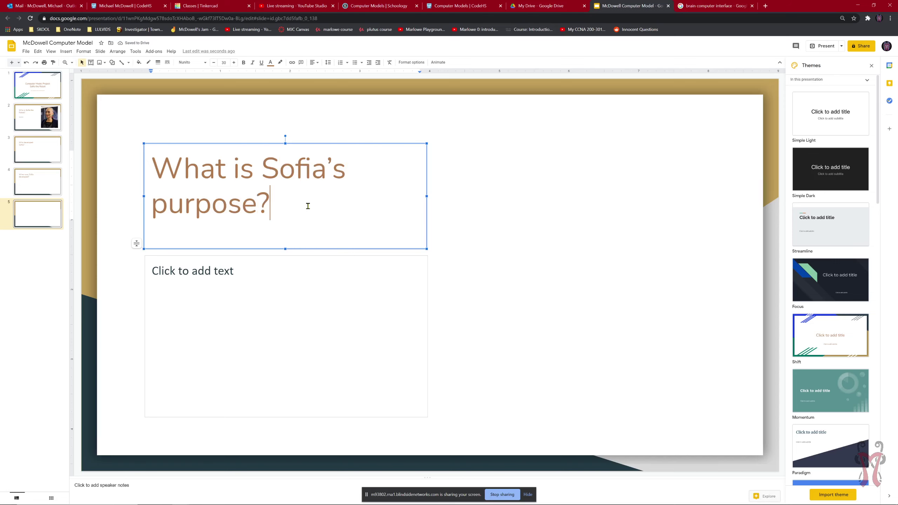
Step: Look up the CodeHS question about input devices, then return to slide 5
left_click(546, 5)
left_click(477, 4)
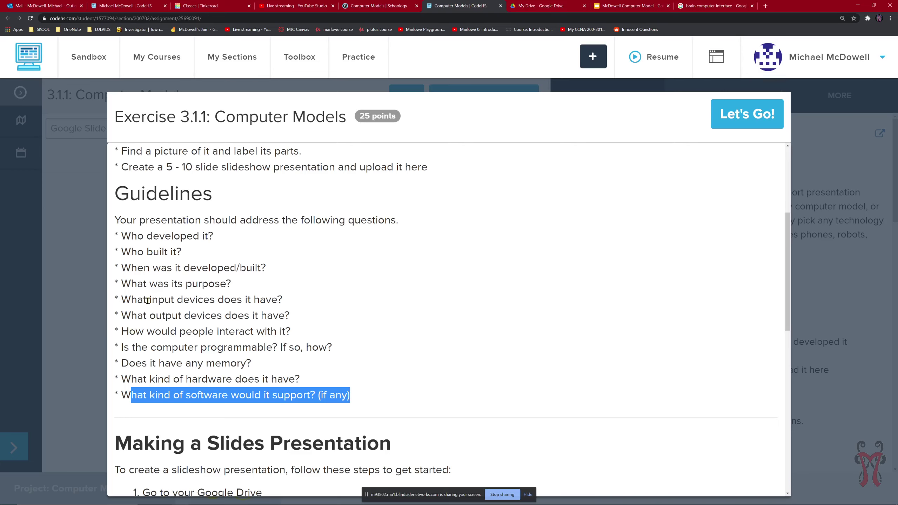
left_click_drag(147, 300, 234, 301)
left_click(237, 299)
left_click(598, 5)
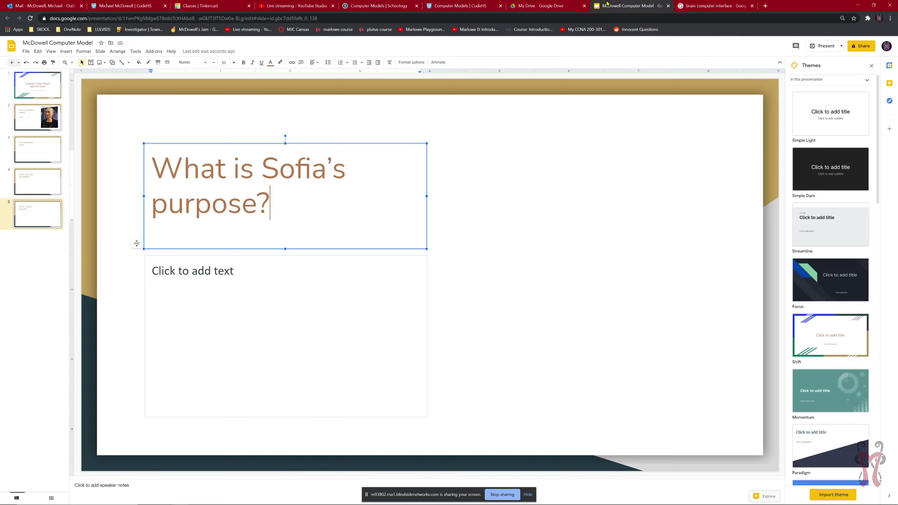
right_click(37, 192)
left_click(37, 218)
Step: Add slide 6 titled 'What are Sofia's input devices?' and switch the browser to full screen
right_click(35, 214)
left_click(57, 277)
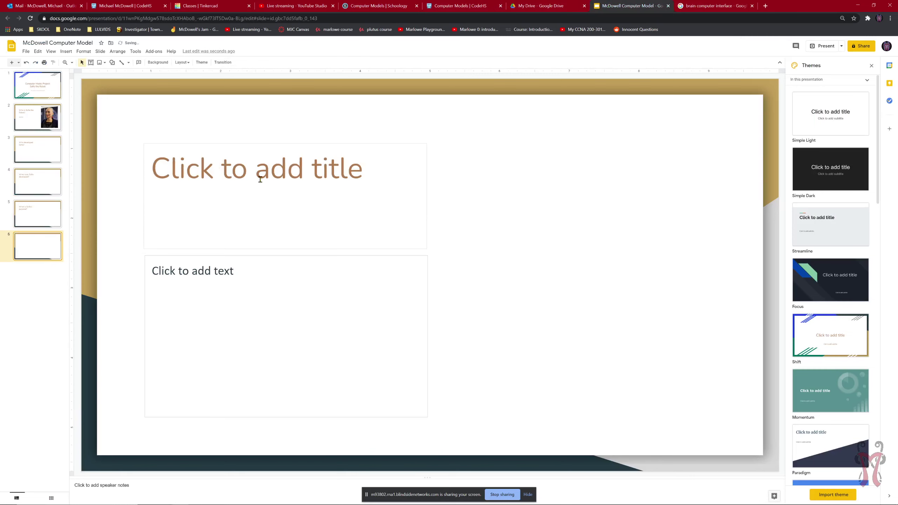
left_click(260, 179)
type("What are ")
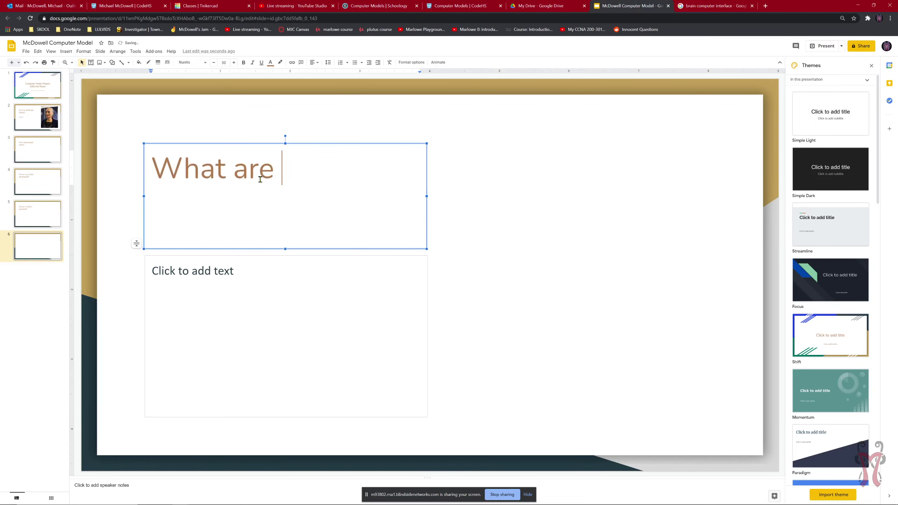
type("Sofia's io")
key("BackSpace")
type("nput devices?")
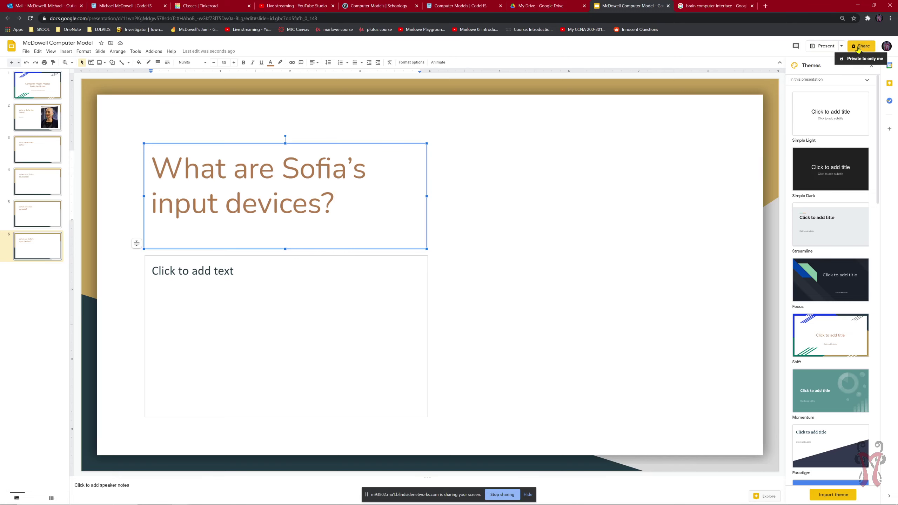
key("F11")
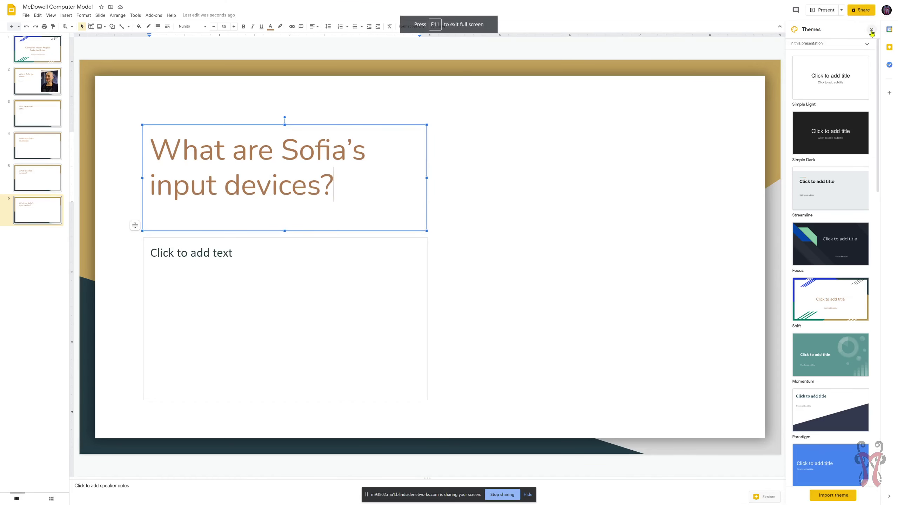
Step: Share the deck so anyone with the link can view it, and copy that link
left_click(862, 15)
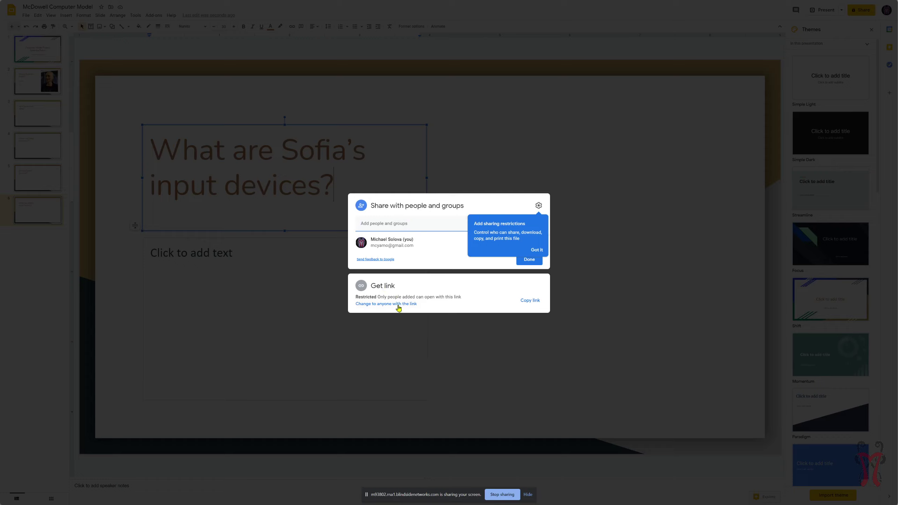
left_click(387, 305)
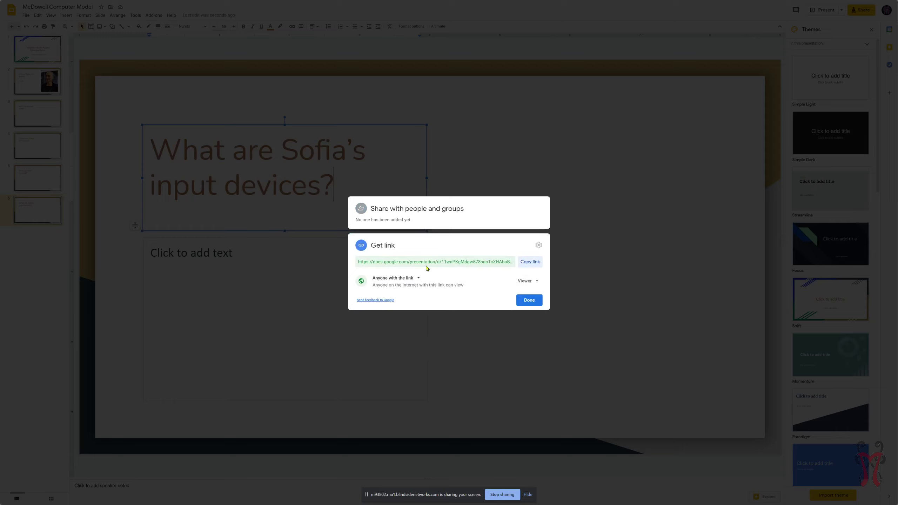
left_click(528, 264)
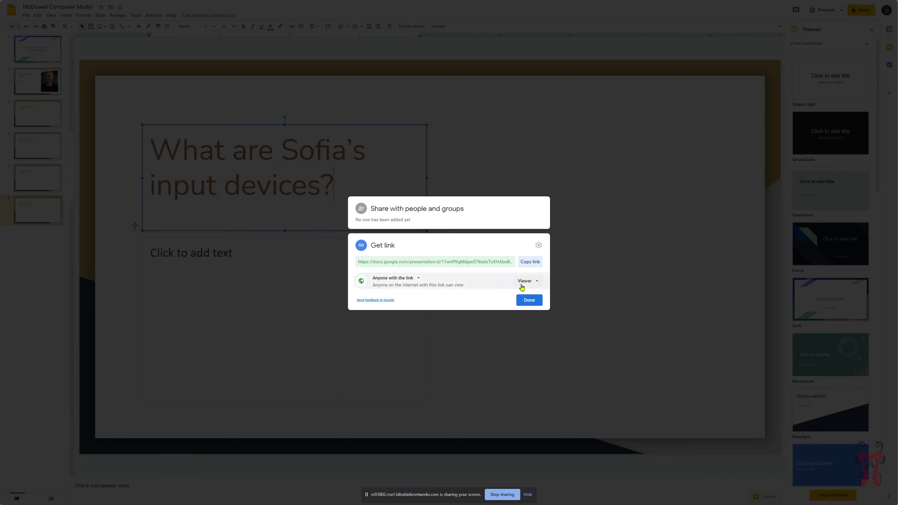
left_click(522, 301)
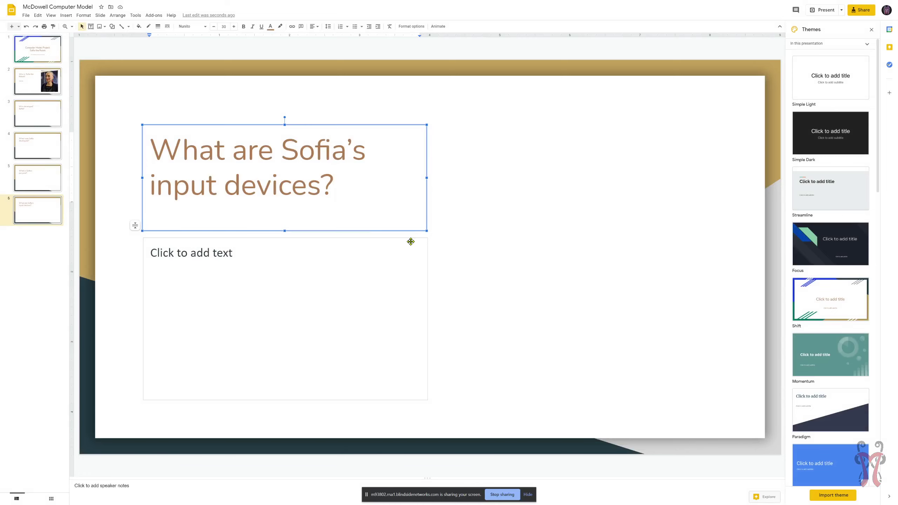
Step: Paste the deck link into CodeHS's slide field, strip the docs.google.com/presentation/d/ prefix, and reload
key("F11")
left_click(469, 4)
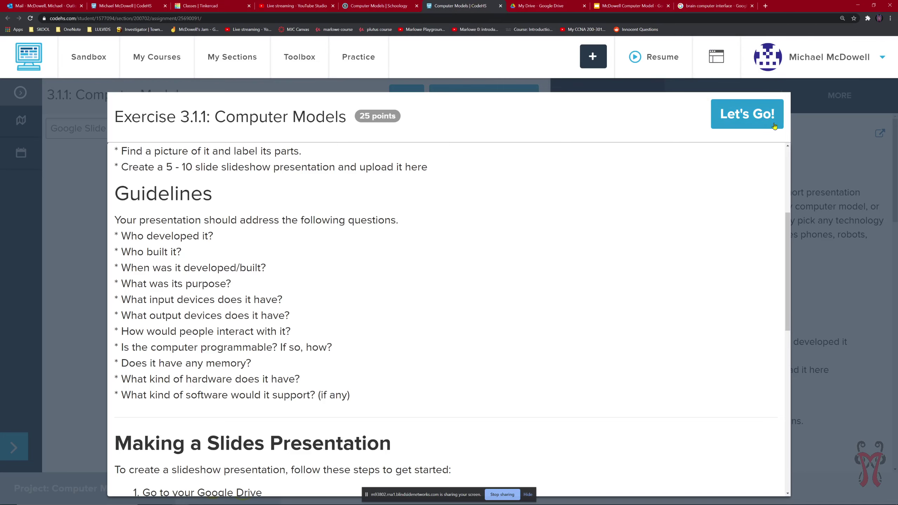
left_click(757, 120)
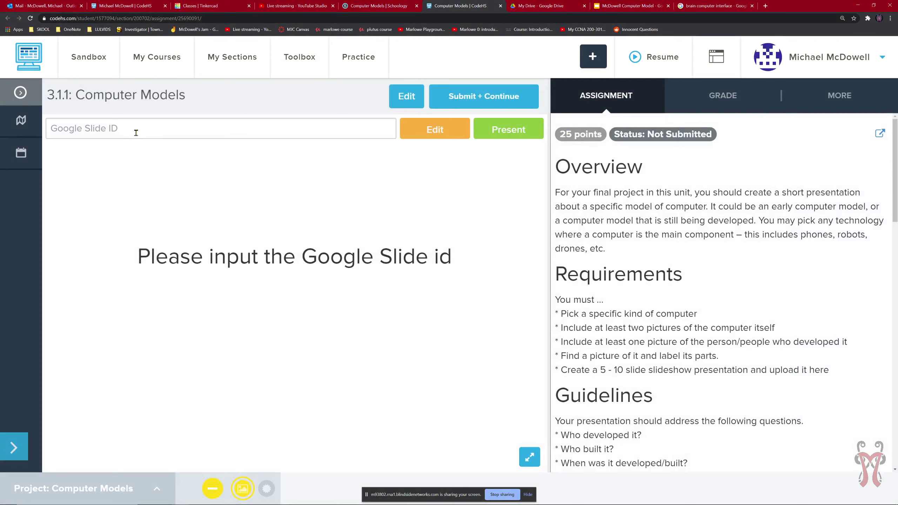
left_click(67, 130)
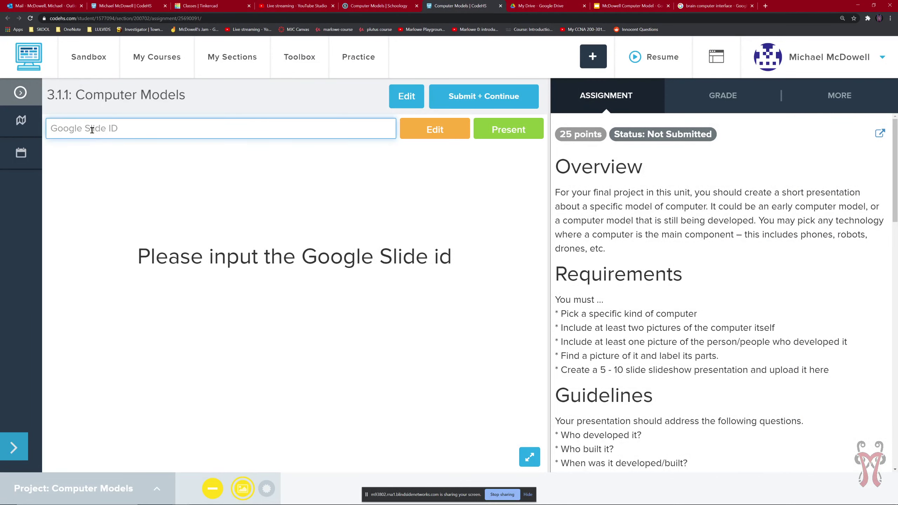
key("ctrl+v")
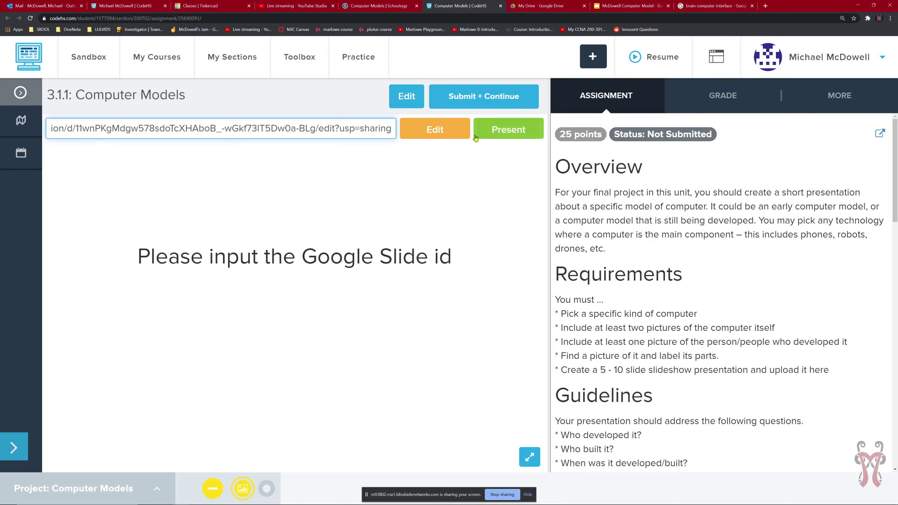
left_click(503, 135)
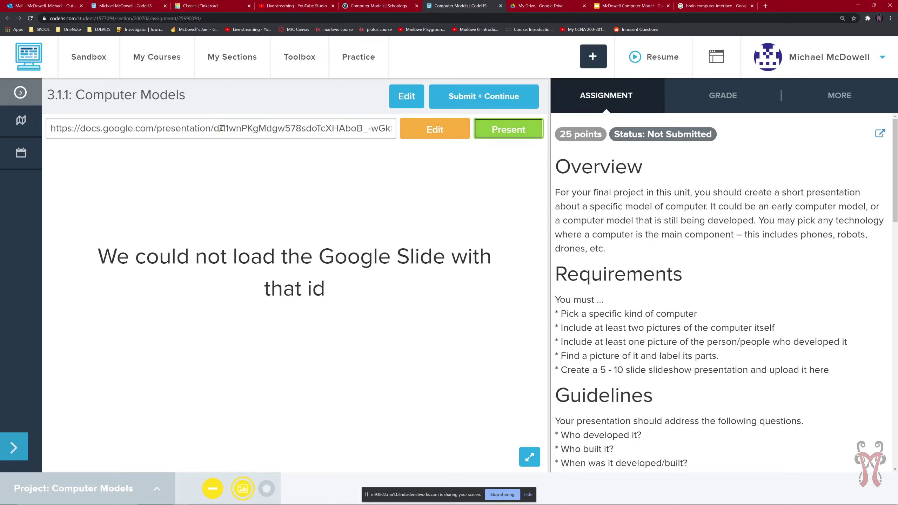
left_click_drag(222, 129, 46, 133)
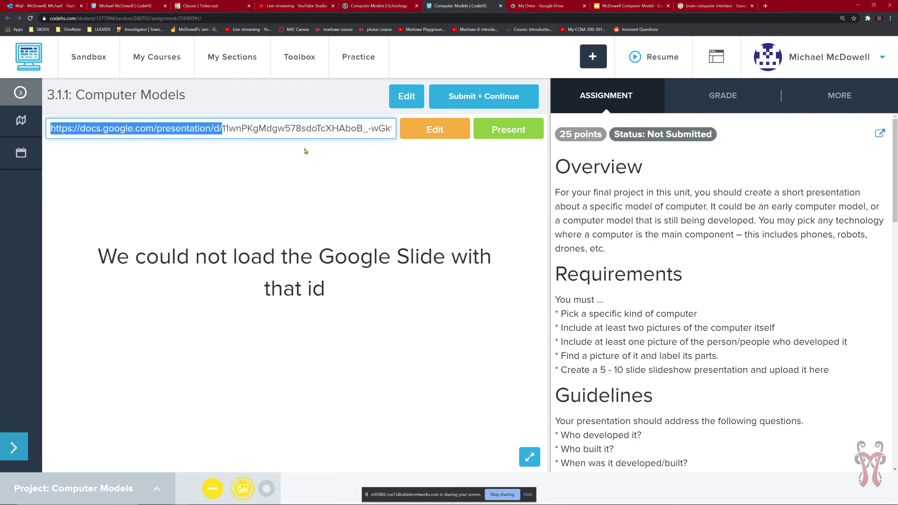
key("BackSpace")
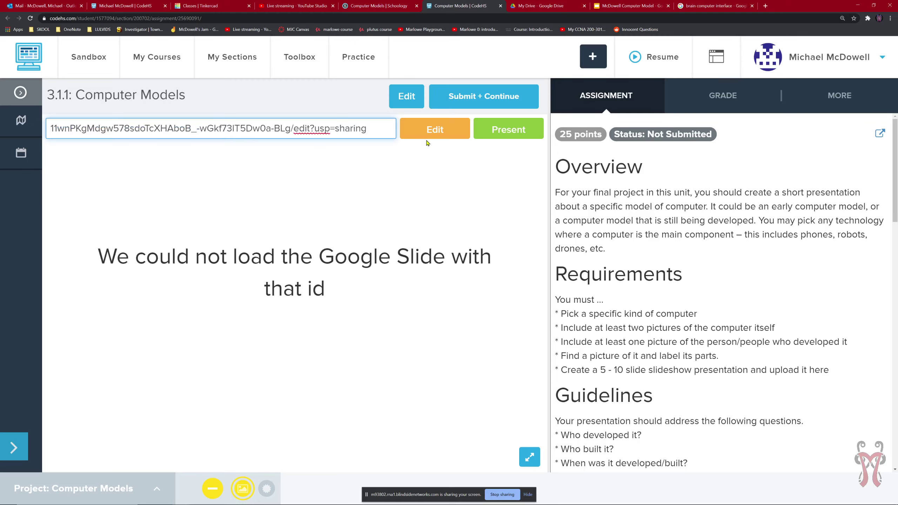
left_click(511, 128)
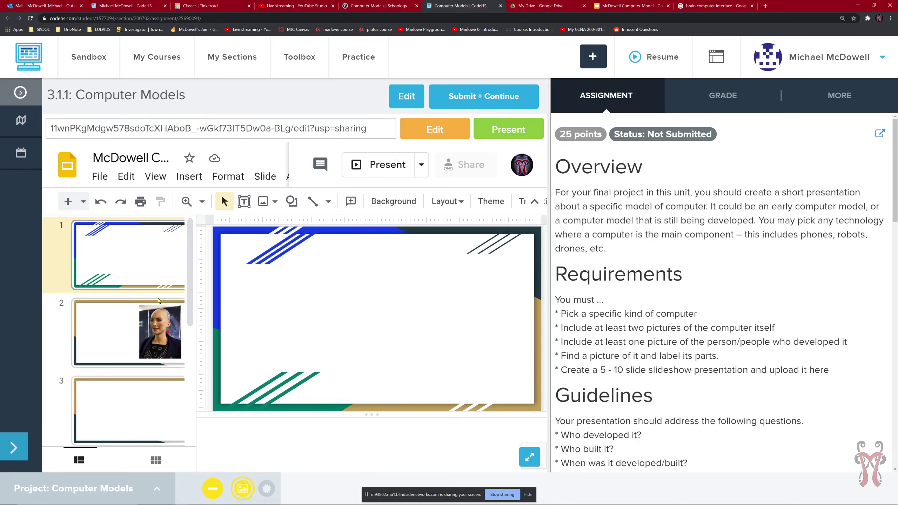
Step: Remove '/edit?usp=sharing' from the slide link so the deck loads from the bare ID
left_click(119, 305)
left_click(124, 269)
double_click(316, 131)
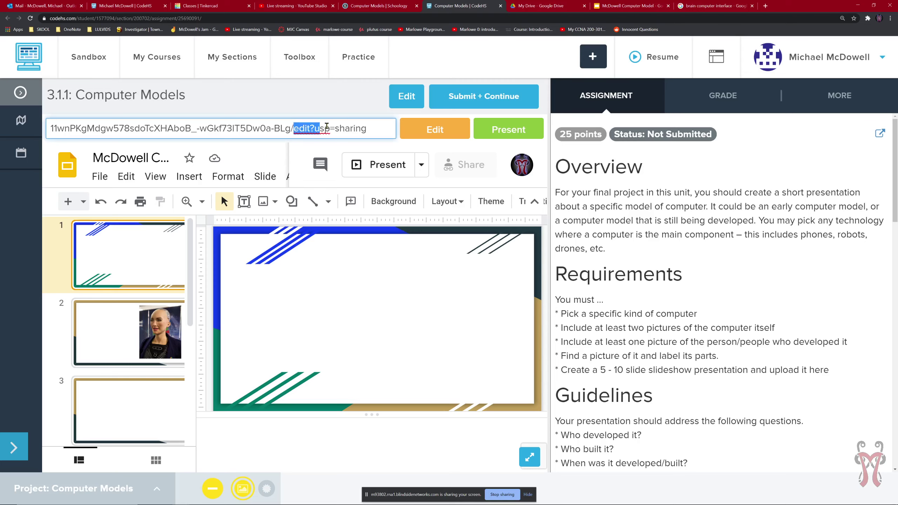
left_click_drag(332, 126, 371, 126)
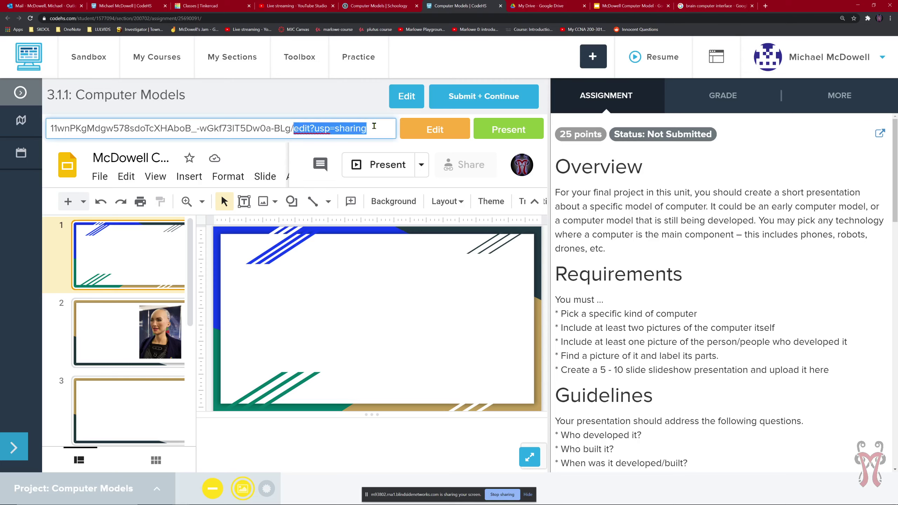
key("BackSpace")
key("BackSpace")
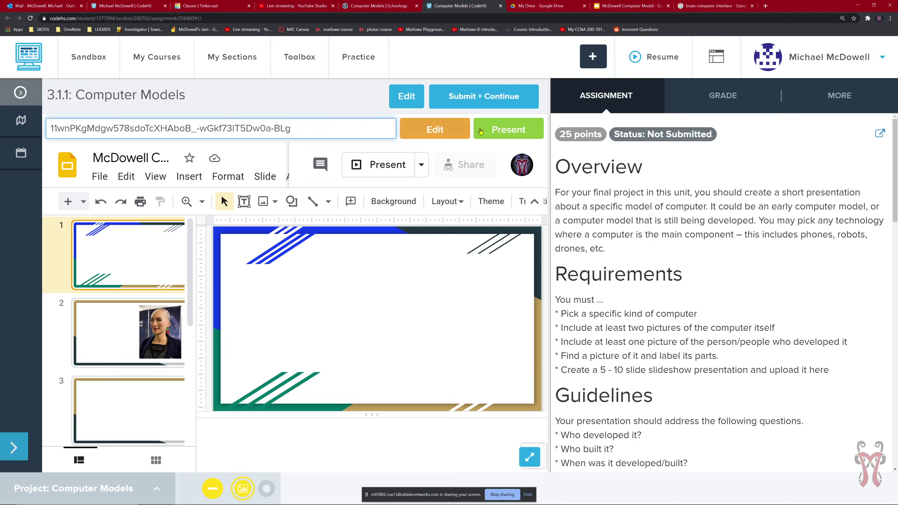
left_click(508, 130)
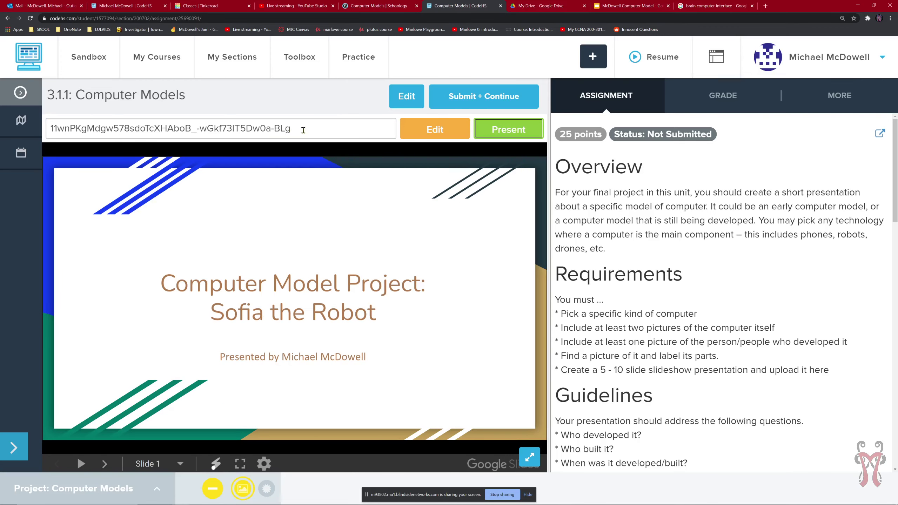
Step: Select the bare slide ID text in the CodeHS field
left_click_drag(293, 131, 49, 128)
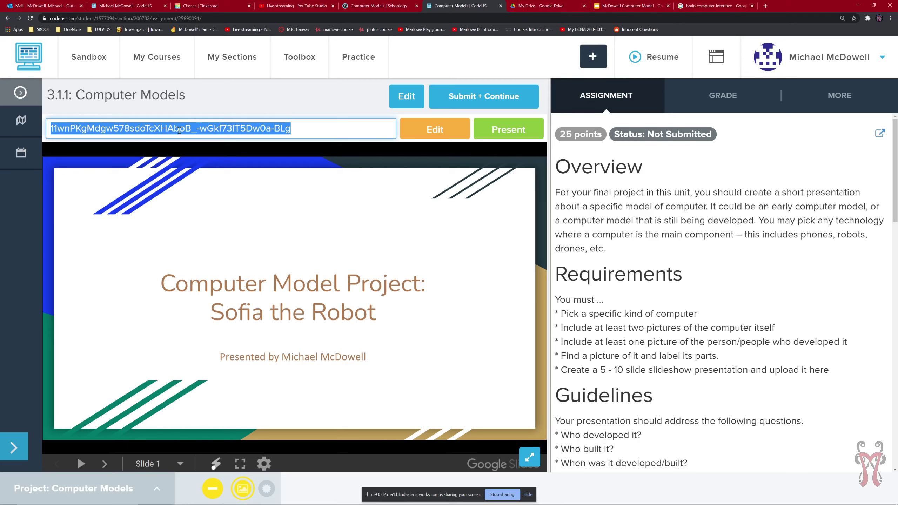
left_click(129, 128)
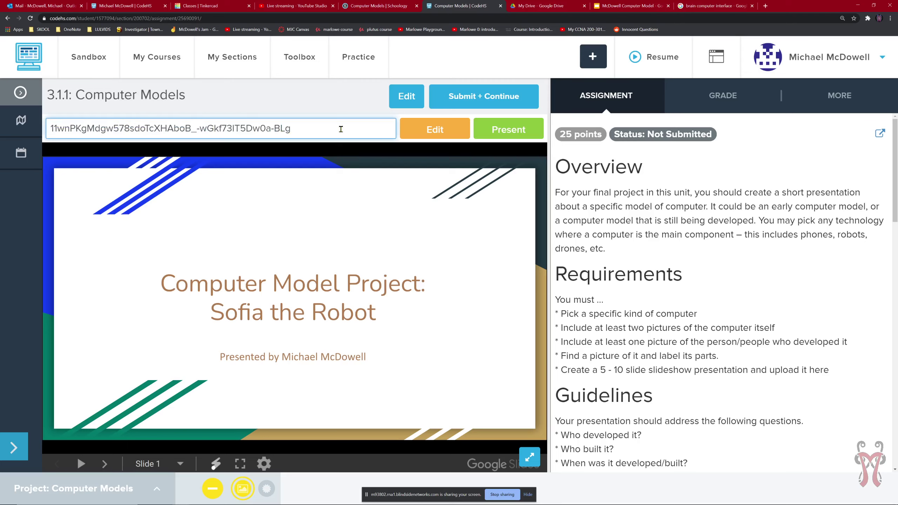
left_click_drag(341, 129, 49, 129)
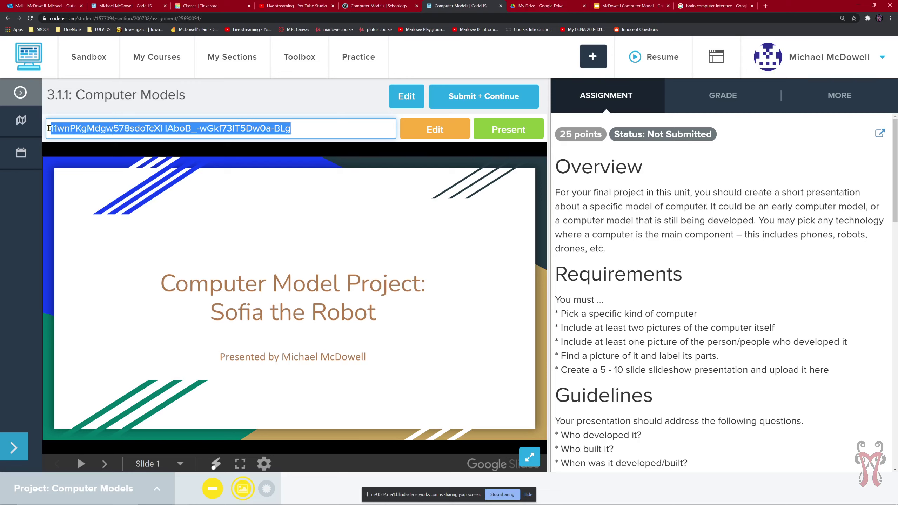
left_click(125, 129)
left_click_drag(240, 128, 100, 128)
left_click(149, 128)
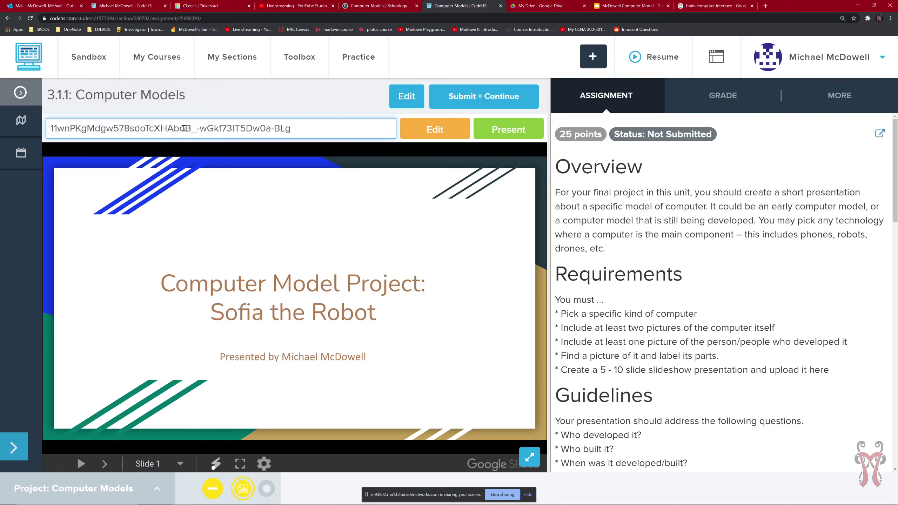
left_click_drag(294, 128, 50, 128)
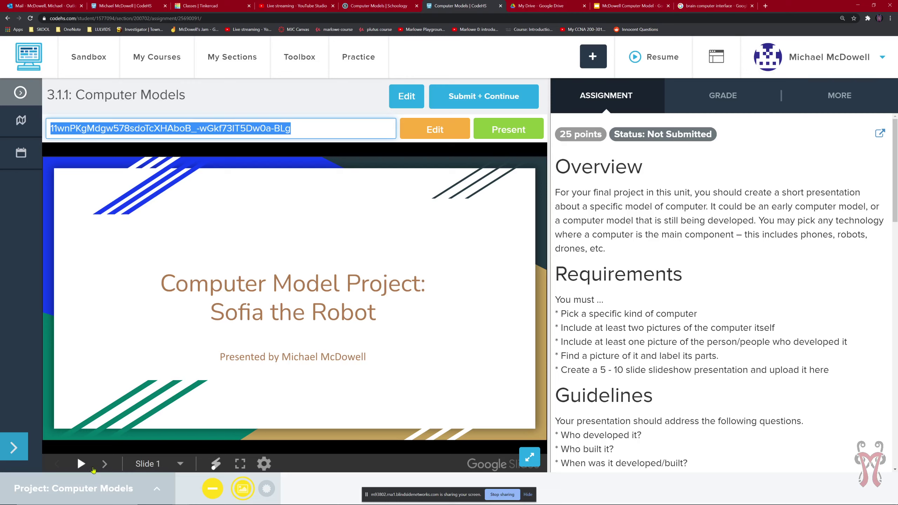
left_click(104, 463)
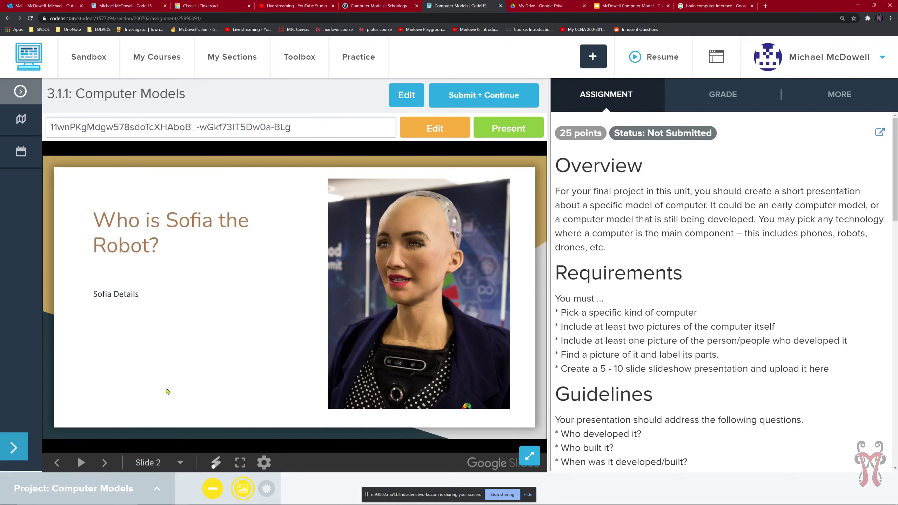
left_click(105, 462)
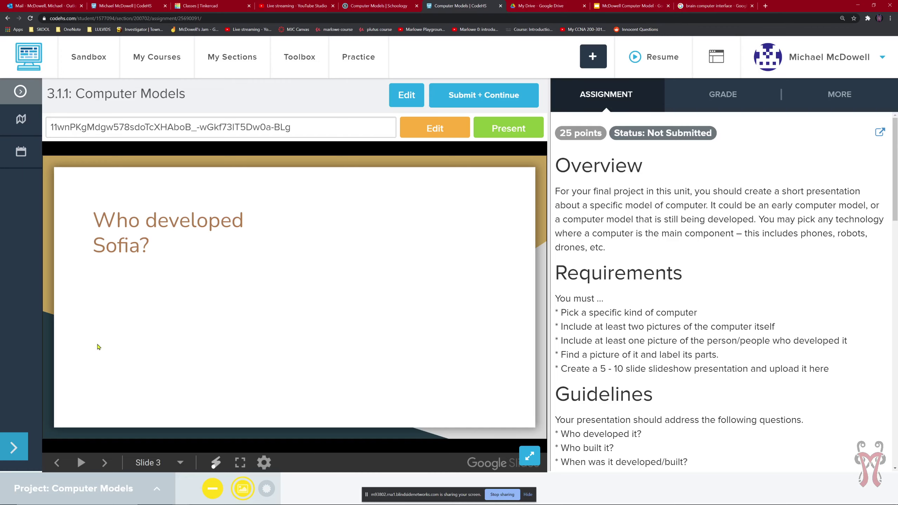
left_click(105, 462)
left_click(105, 463)
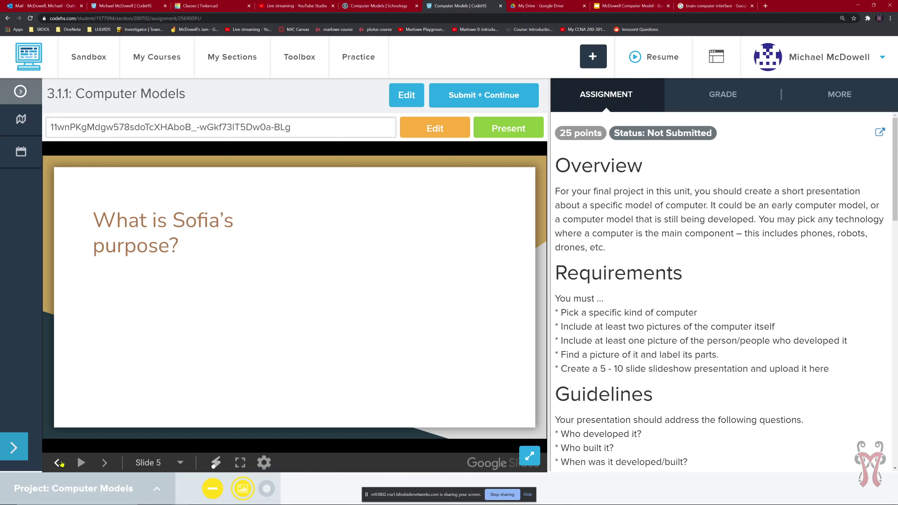
left_click(60, 462)
left_click(60, 463)
left_click(60, 462)
left_click(60, 462)
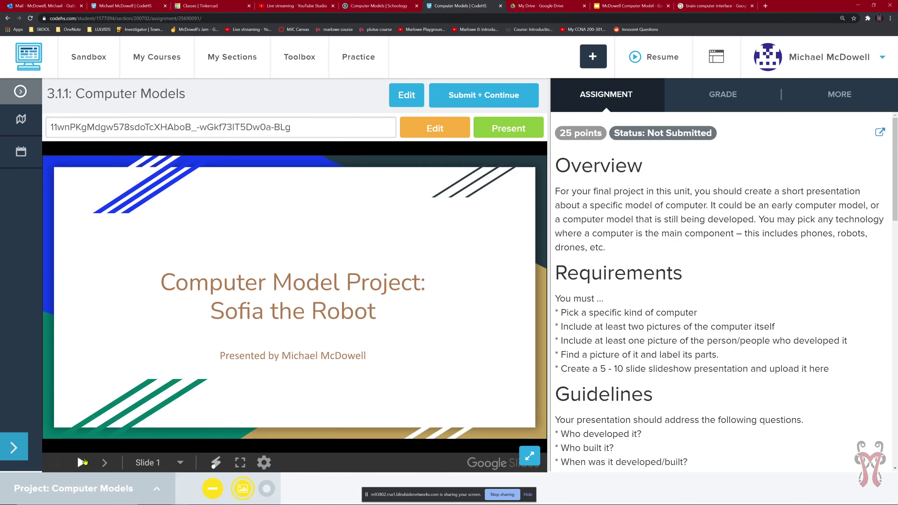
left_click(106, 464)
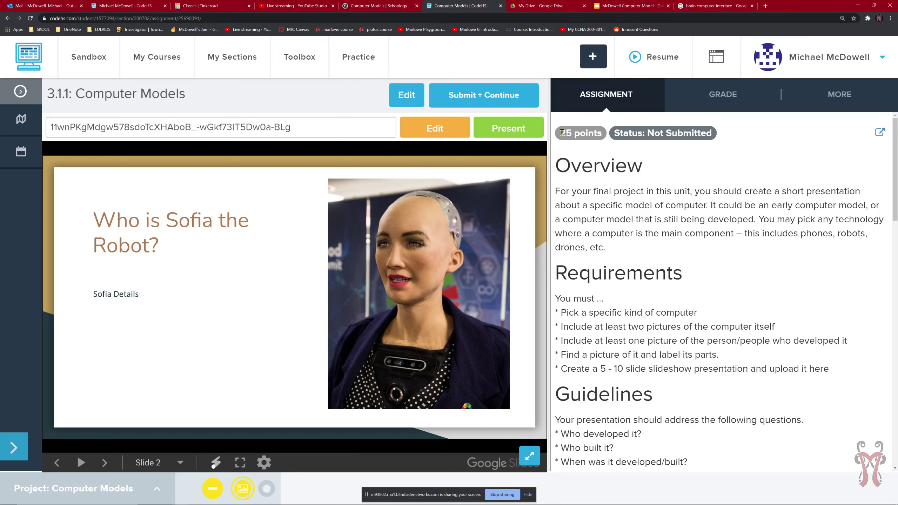
left_click_drag(562, 133, 601, 132)
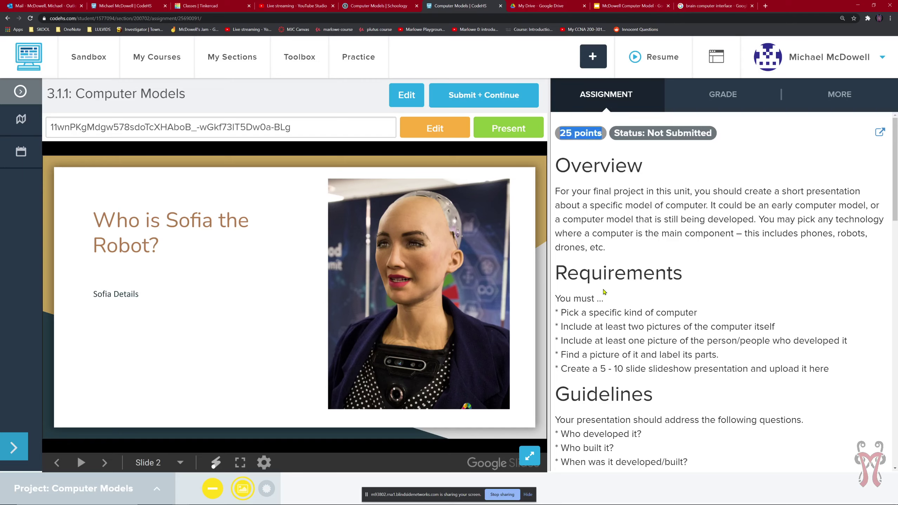
left_click(59, 462)
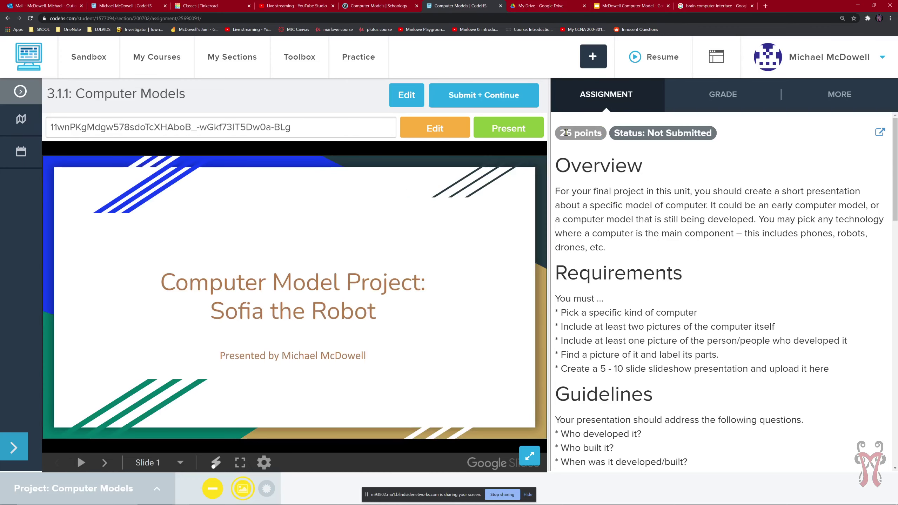
left_click_drag(561, 132, 601, 129)
left_click(606, 225)
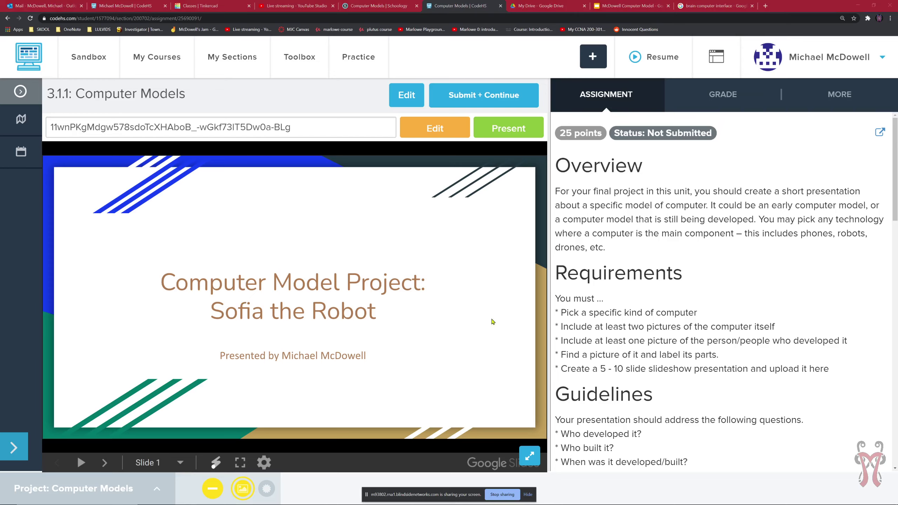
left_click(379, 6)
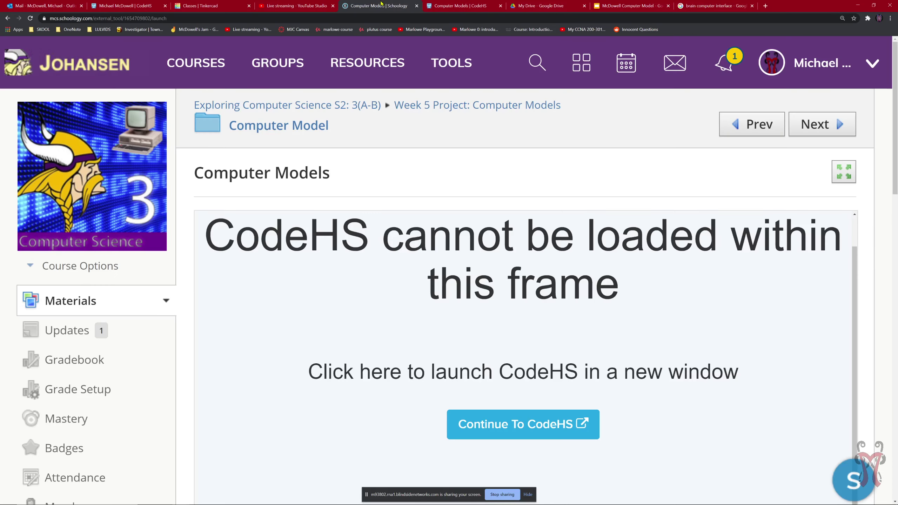
left_click(460, 5)
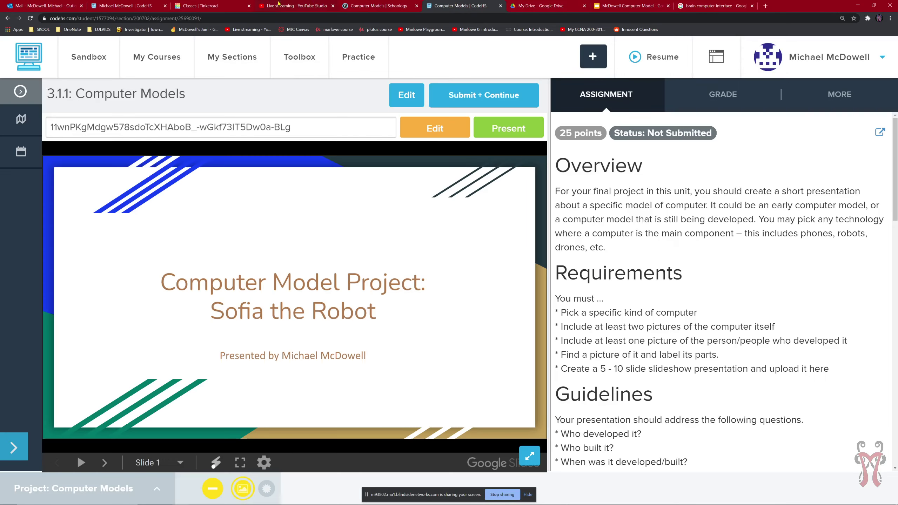
Step: Search Google Images for 'spot robot' and preview the Business Insider image
left_click(711, 6)
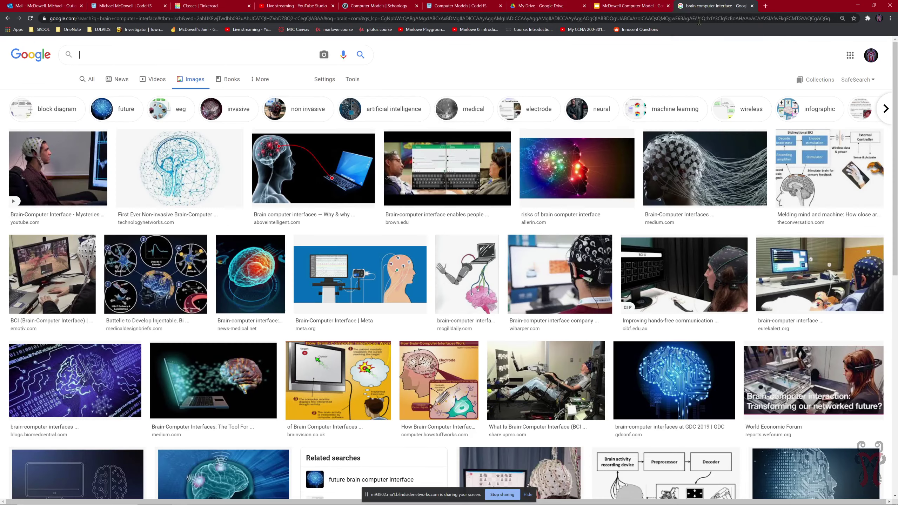
left_click(225, 57)
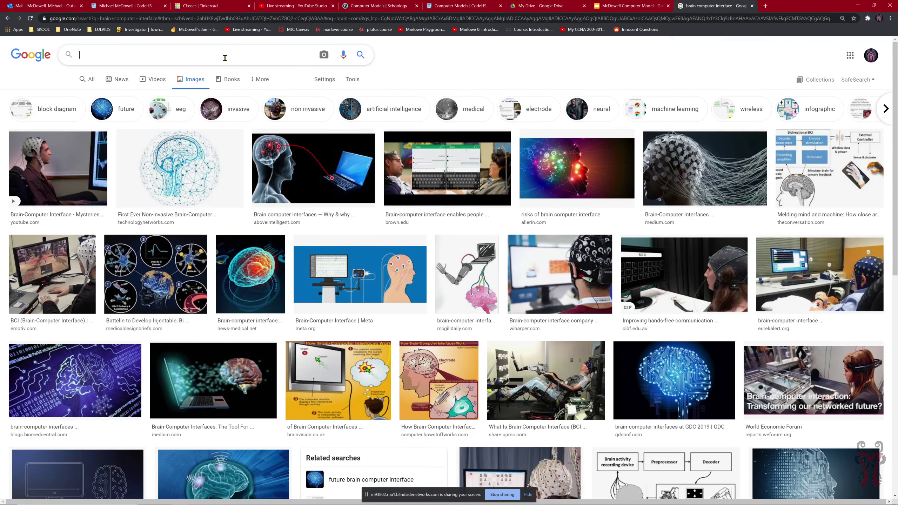
type("spot rob")
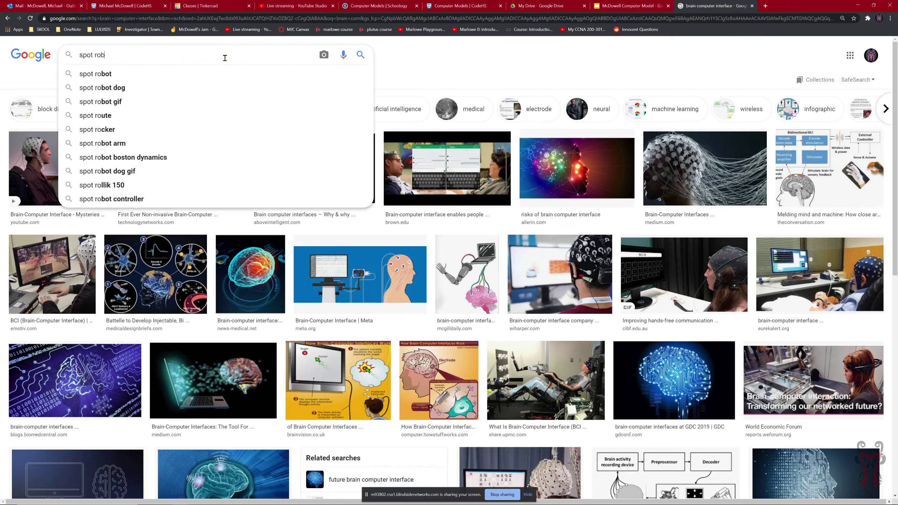
type("ot")
key("Return")
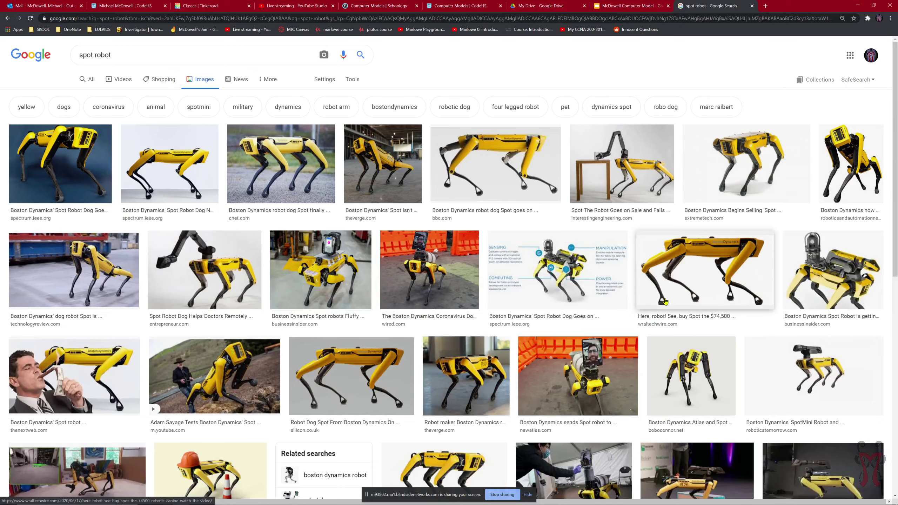
left_click(846, 278)
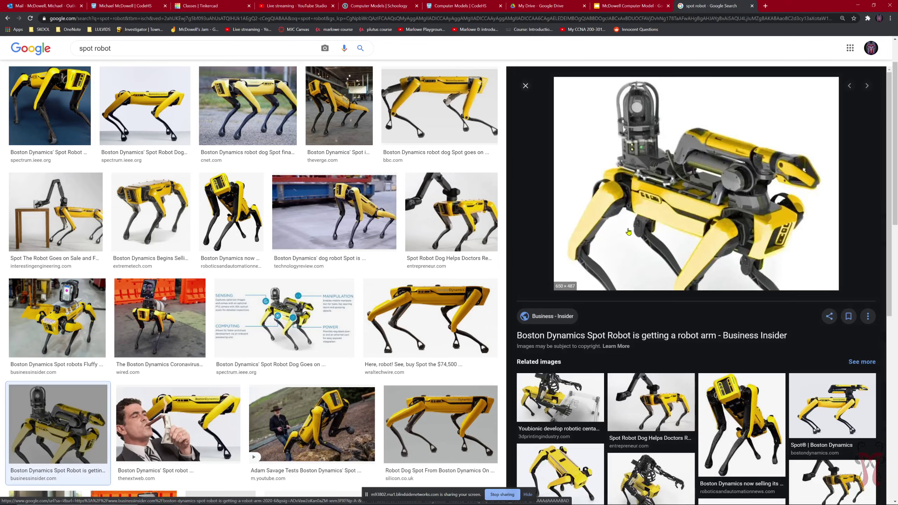
scroll(330, 212, "up", 2)
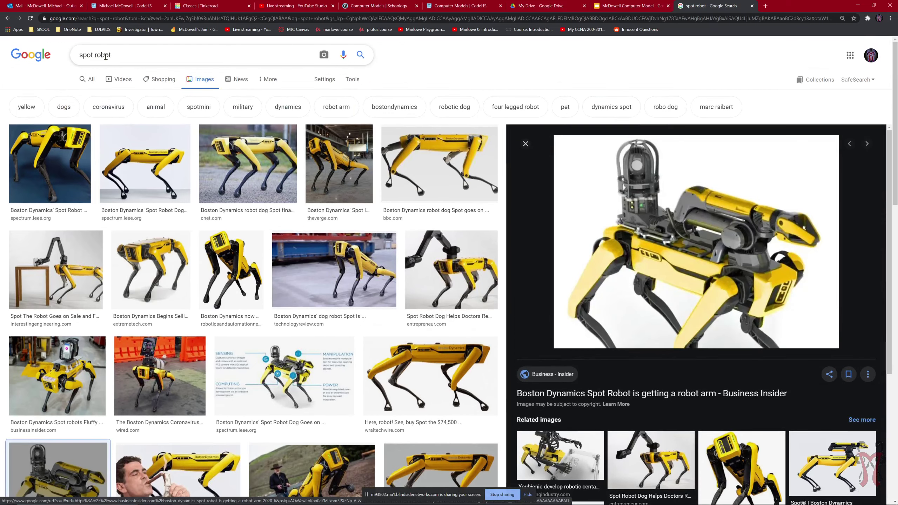
Step: Search 'atlas robot' and preview the Fortune, Guardian and NBC News backflip images
double_click(86, 54)
type("atlas")
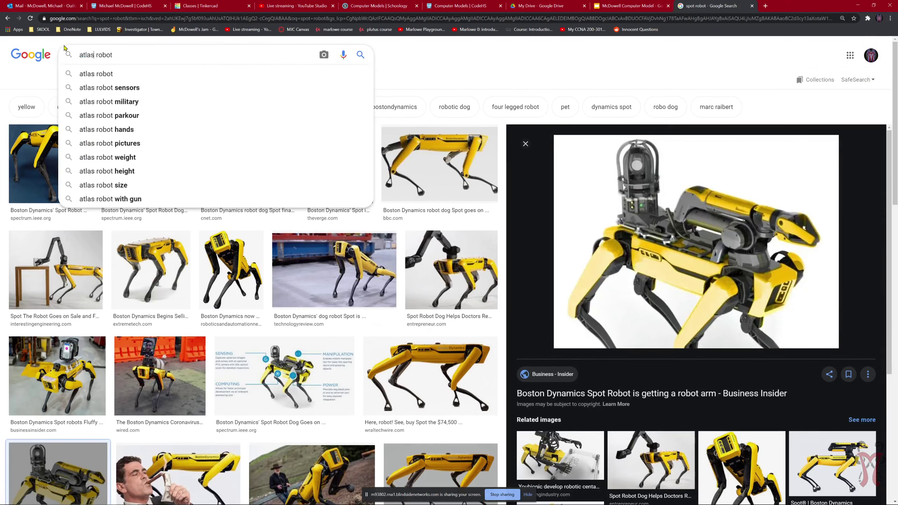
key("Return")
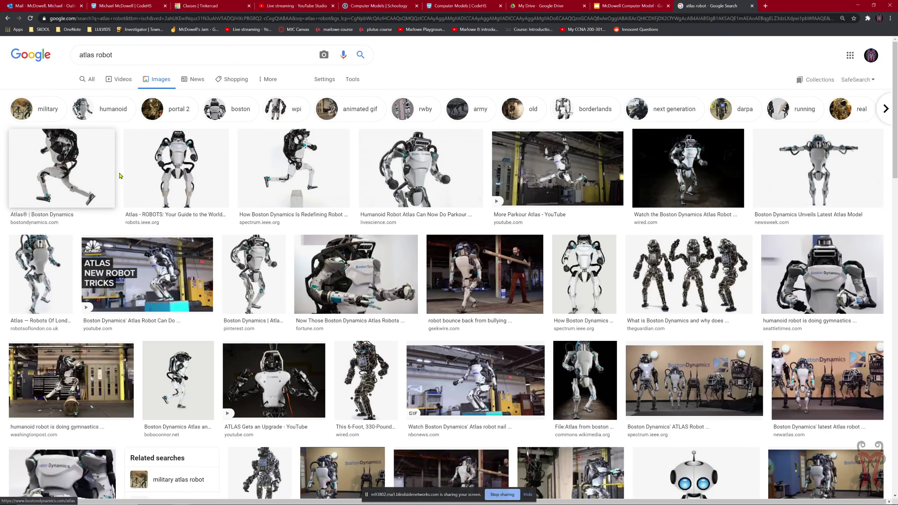
left_click(364, 267)
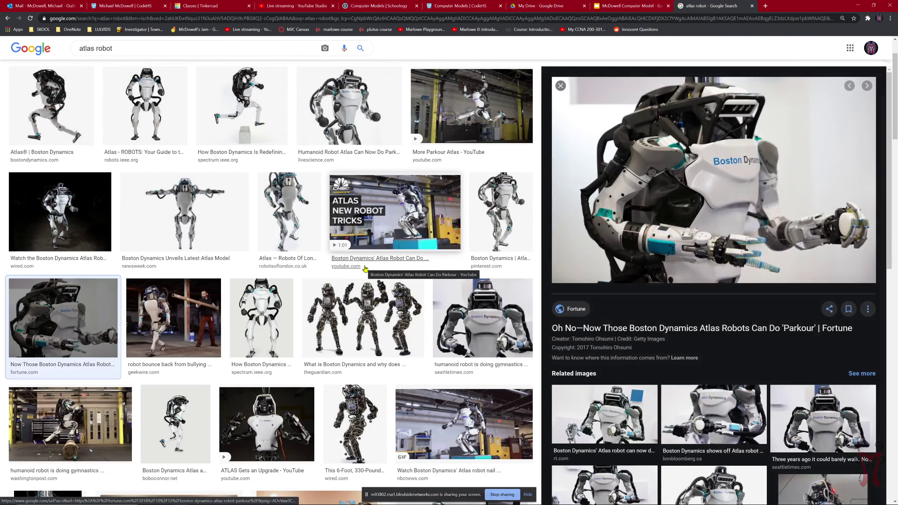
left_click(385, 328)
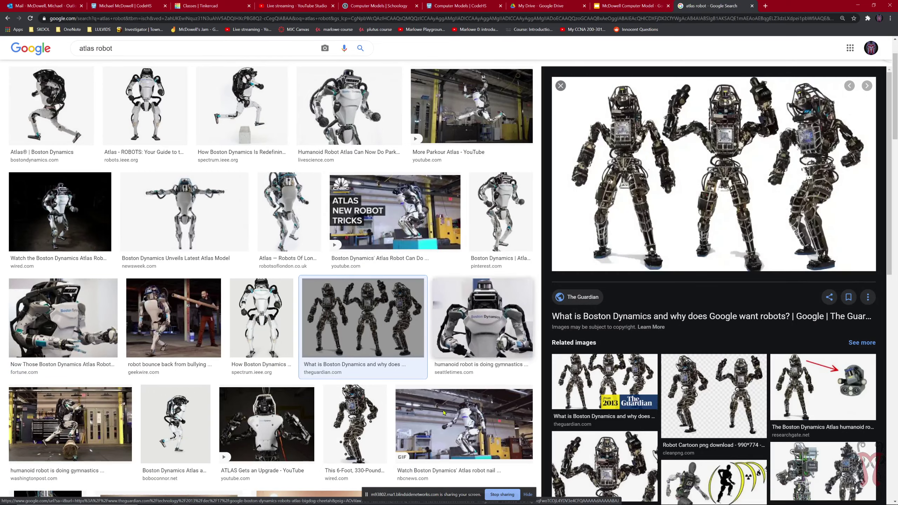
left_click(429, 425)
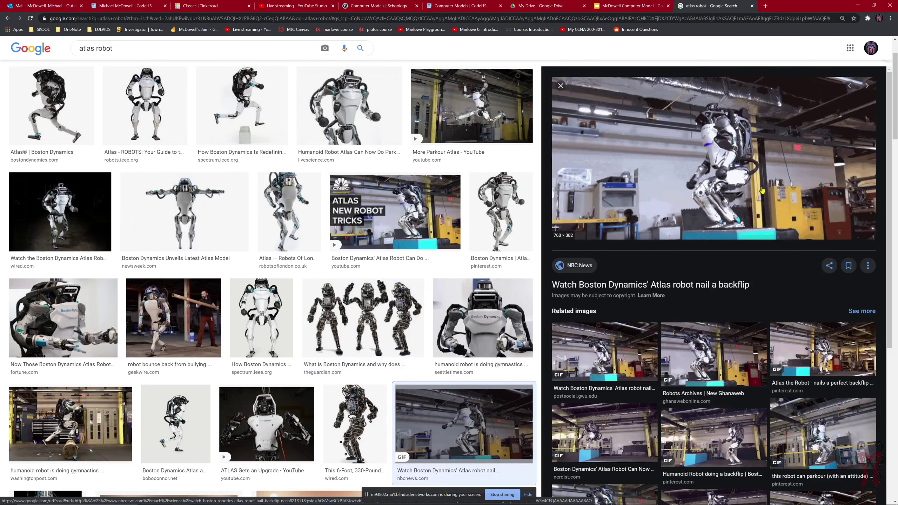
triple_click(125, 49)
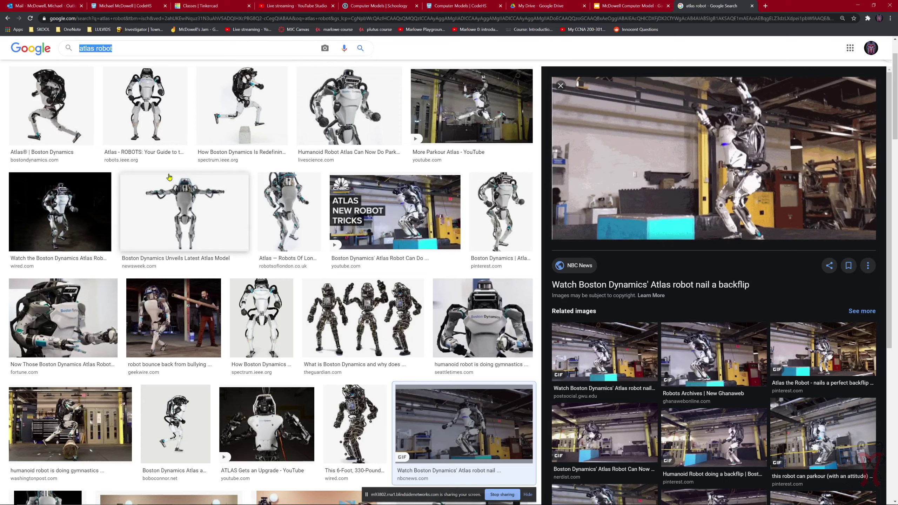
Step: Search Google Images for 'gear vr', then for 'vive vr'
type("gear vr")
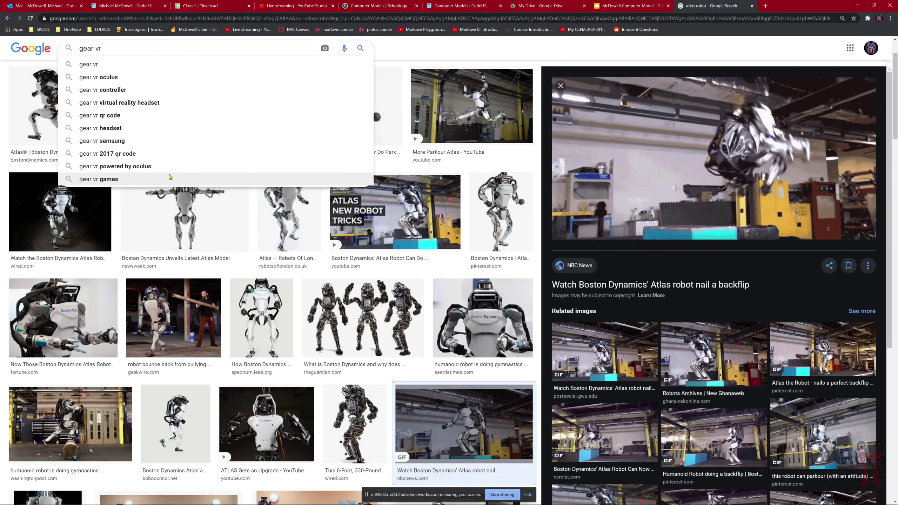
key("Return")
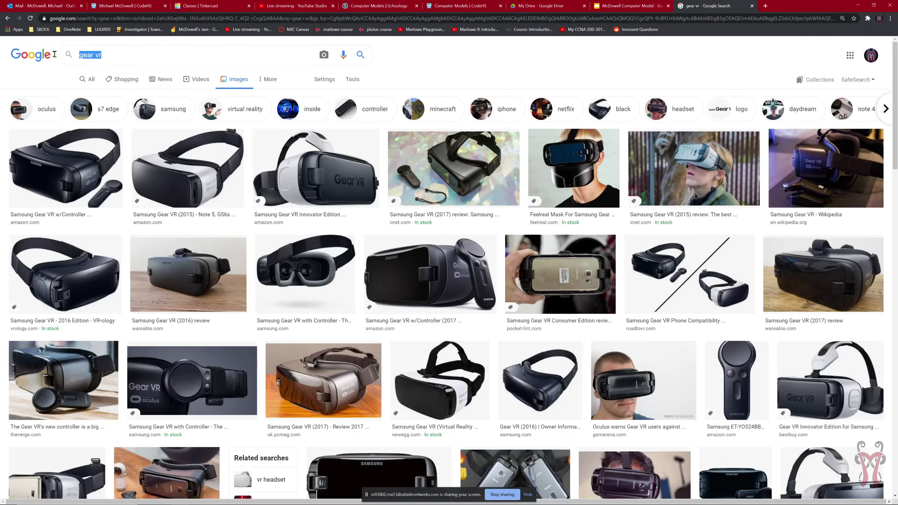
triple_click(85, 54)
type("vive vr")
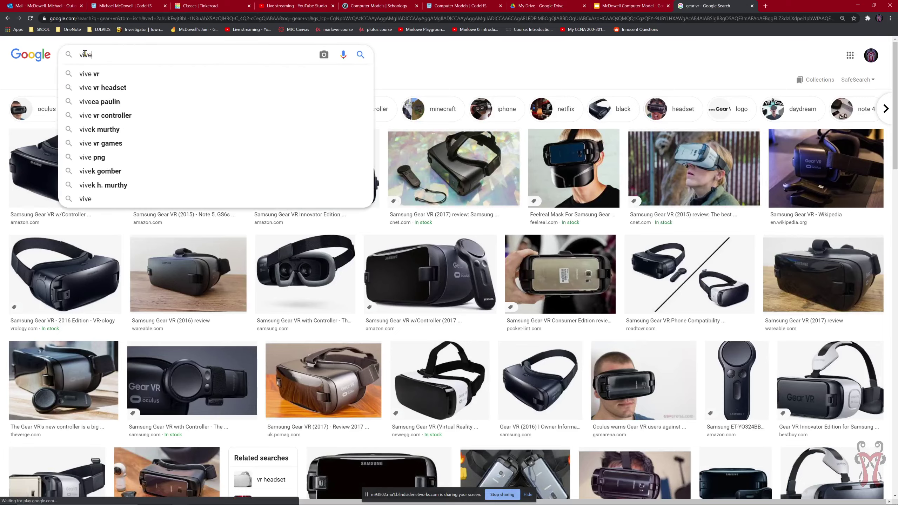
key("Return")
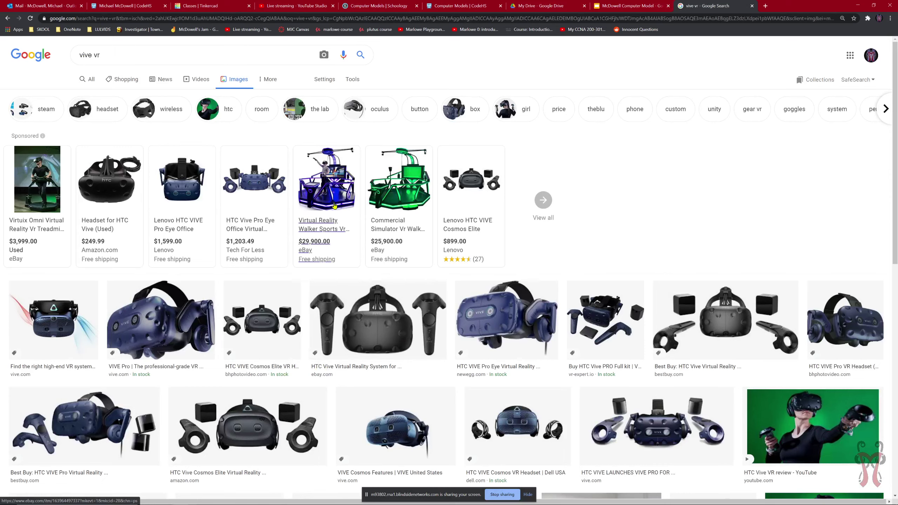
mouse_move(331, 231)
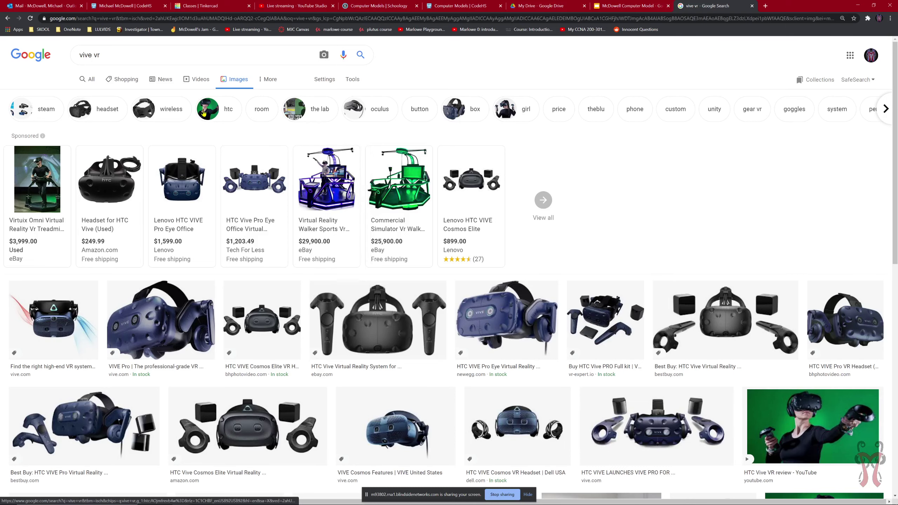
Step: Clear the 'vive vr' text from the search box
triple_click(159, 55)
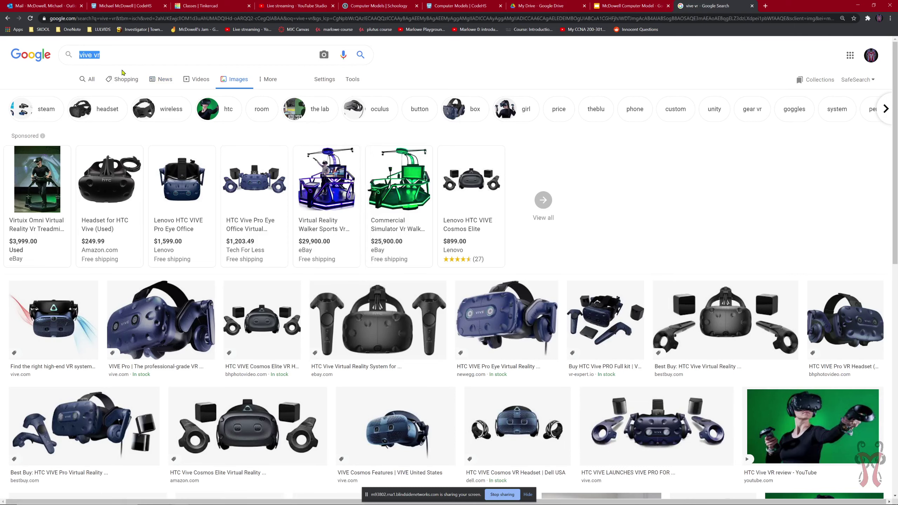
left_click(172, 55)
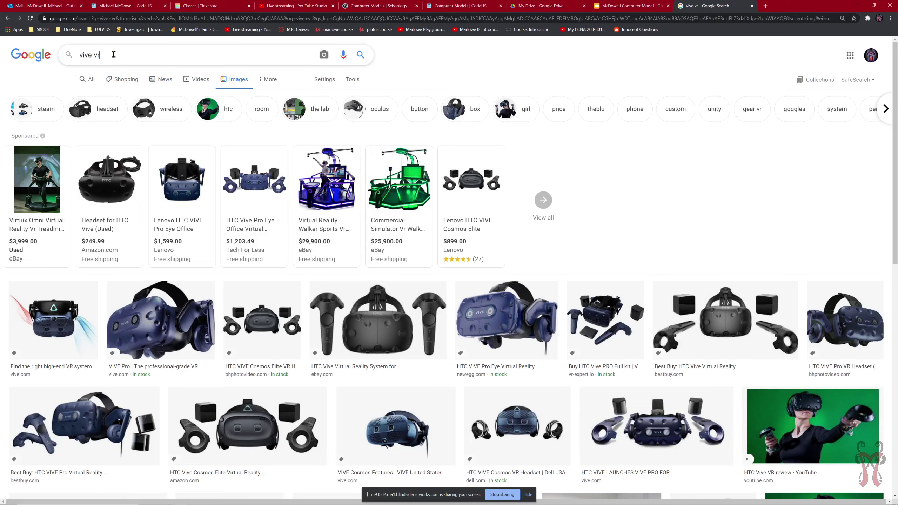
left_click_drag(105, 54, 84, 53)
key("BackSpace")
key("BackSpace")
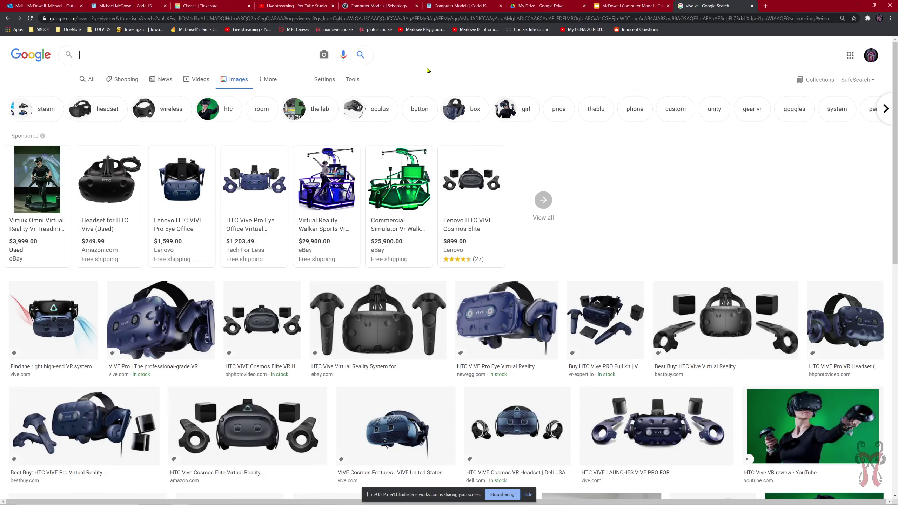
Step: Return to the Sofia deck's title slide and copy its shareable view link again
left_click(641, 6)
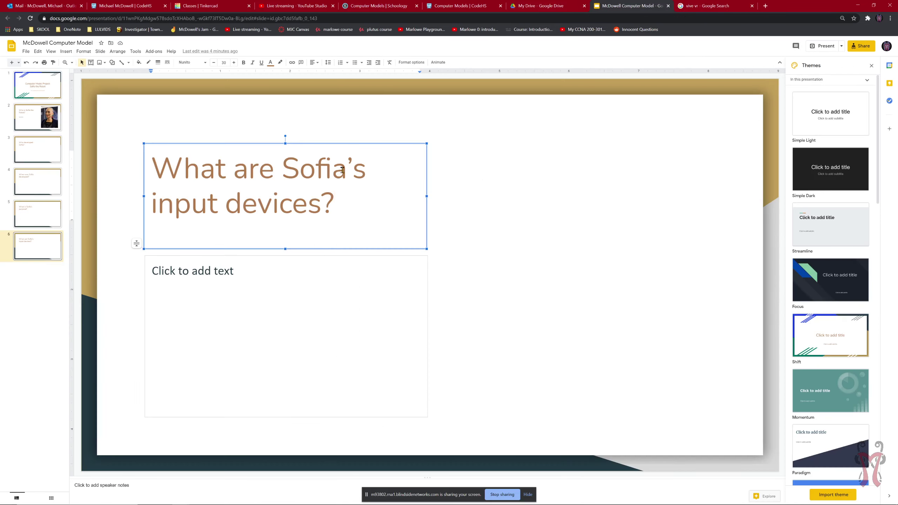
key("Home")
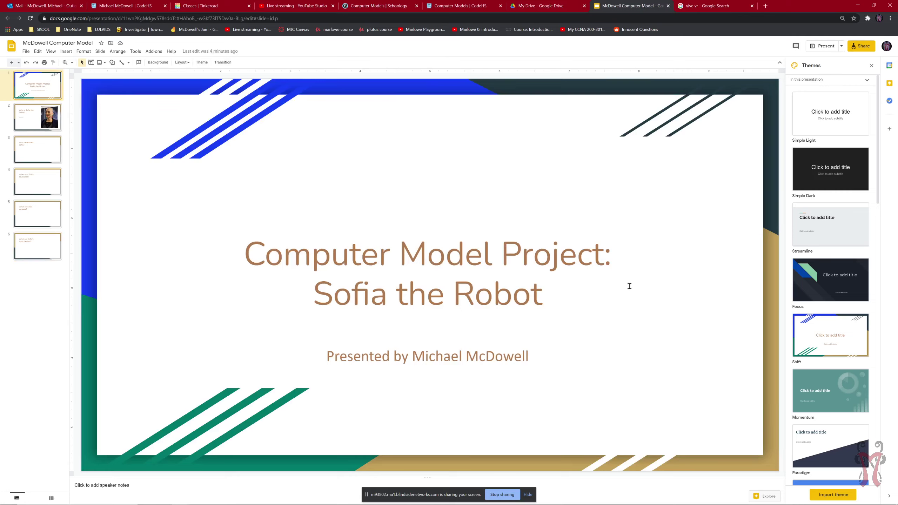
left_click(856, 51)
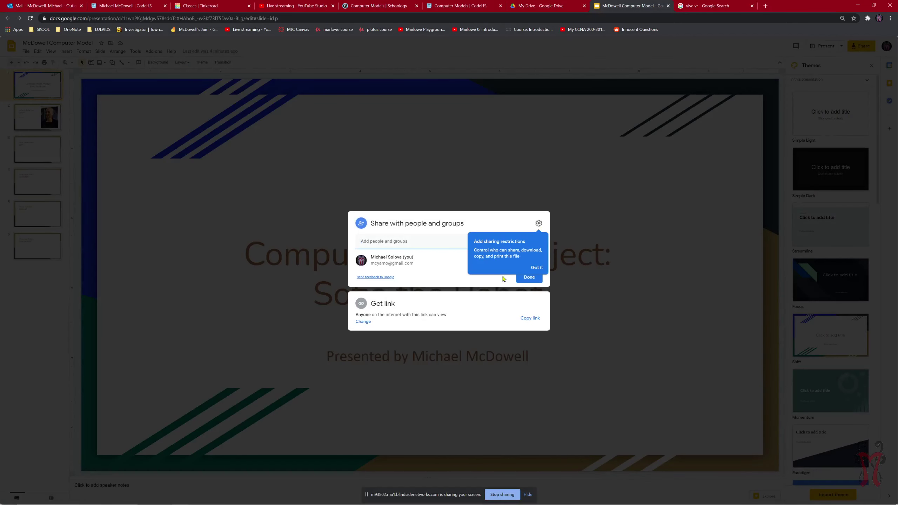
left_click(531, 320)
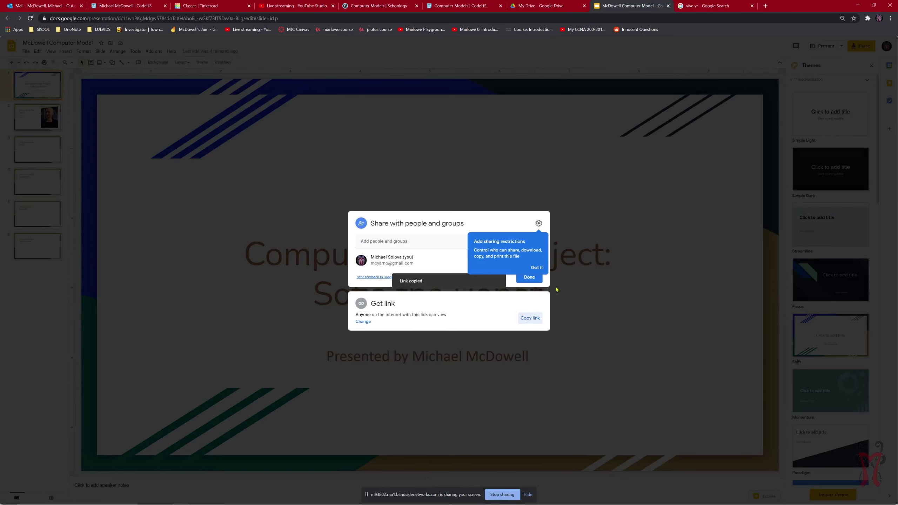
Step: In Schoology, open the Week 5 Project - Computer Model assignment from the Computer Model folder
left_click(363, 4)
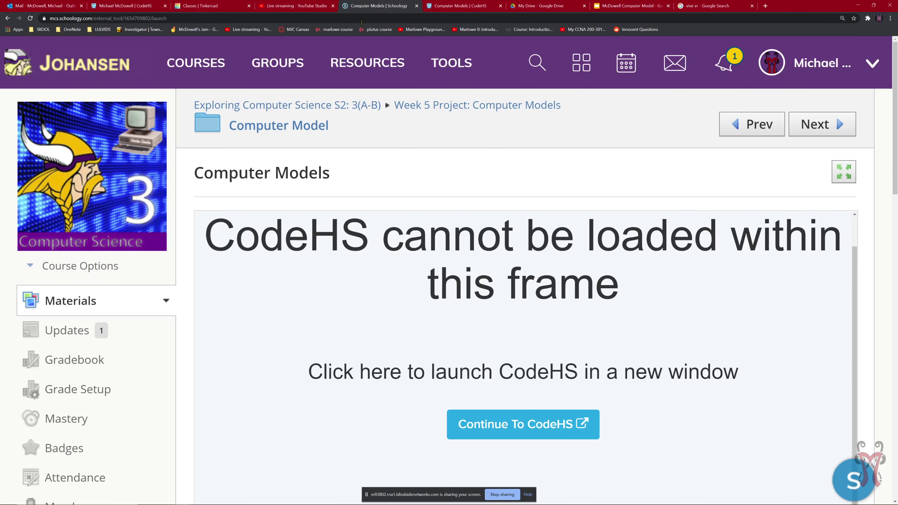
left_click(278, 126)
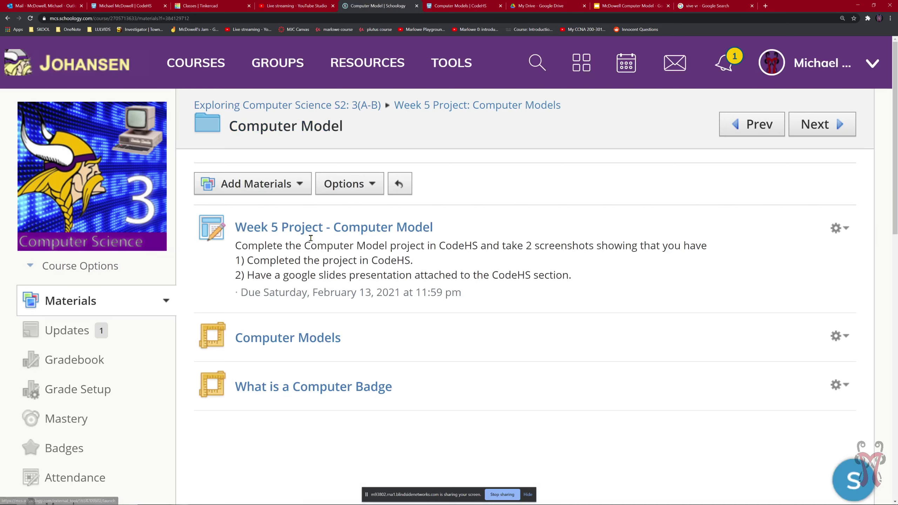
left_click(299, 233)
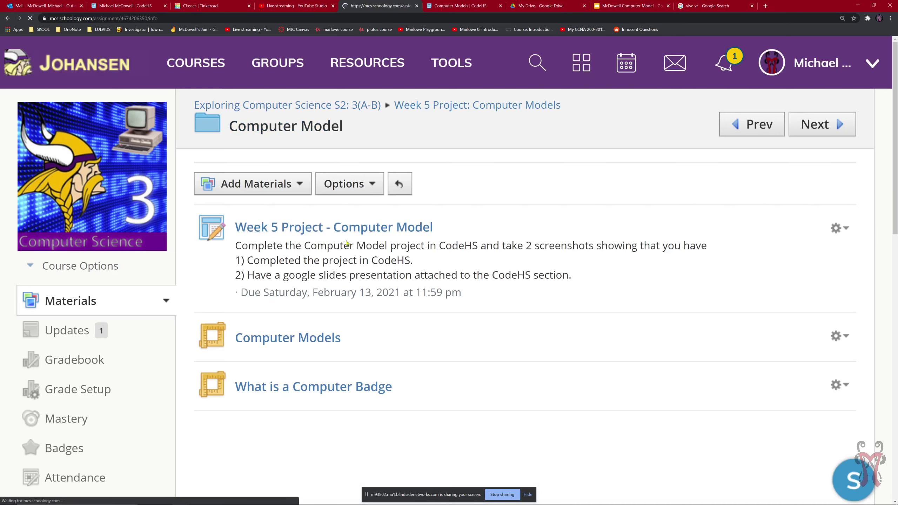
scroll(690, 216, "down", 3)
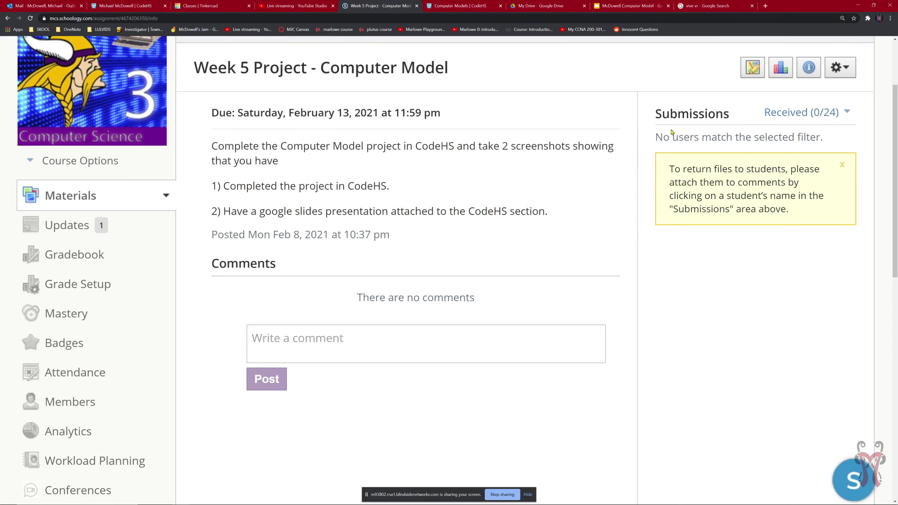
scroll(571, 165, "up", 3)
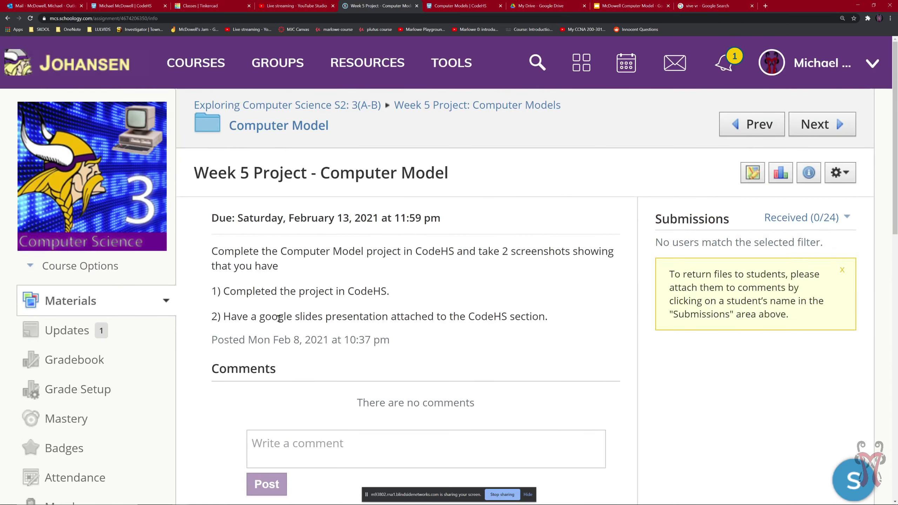
Step: Highlight the Google Slides, completed-project and screenshots requirement lines, then clear the highlight
left_click_drag(572, 317, 224, 320)
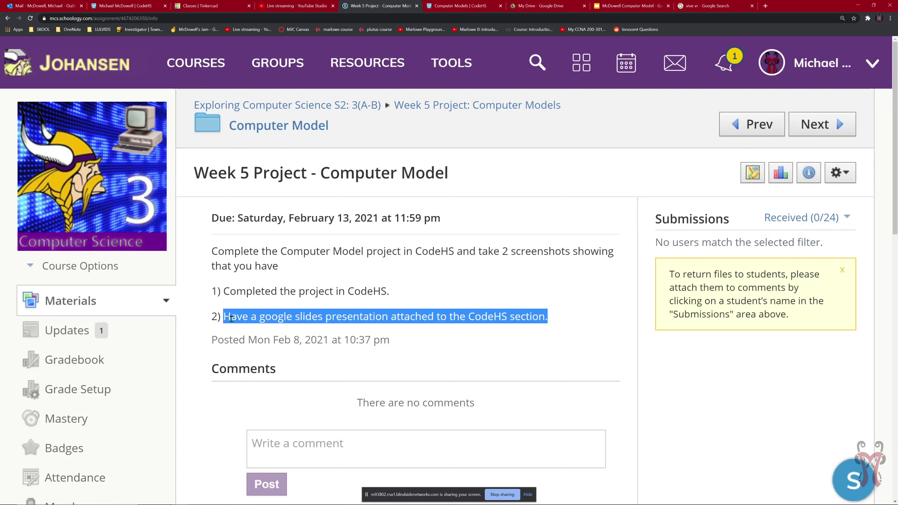
left_click_drag(394, 292, 224, 291)
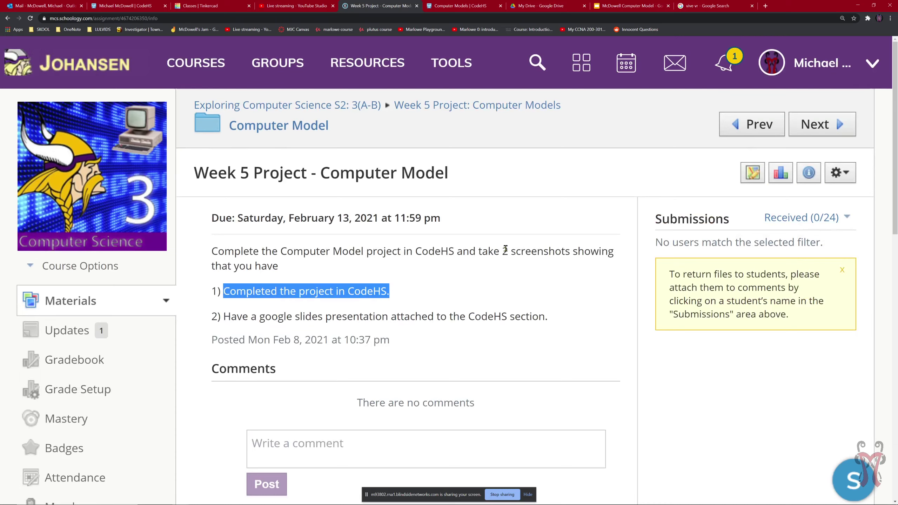
left_click_drag(508, 252, 392, 291)
left_click(393, 291)
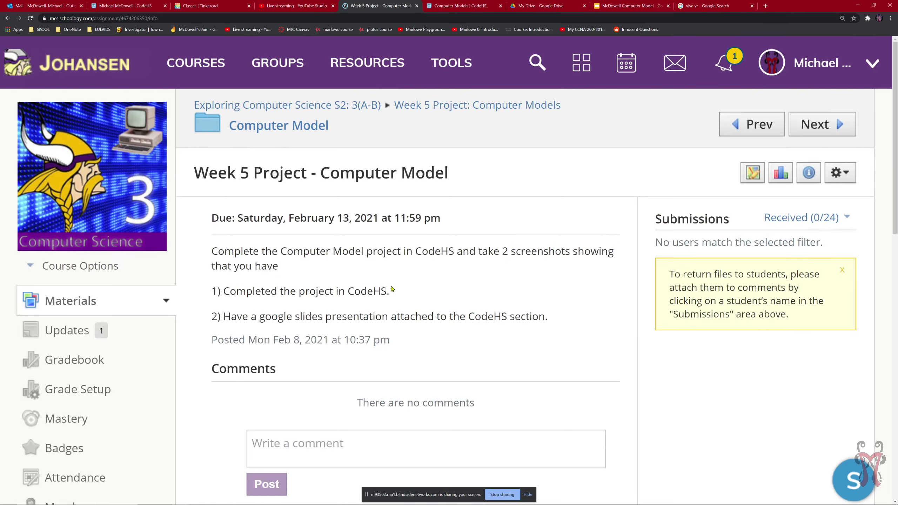